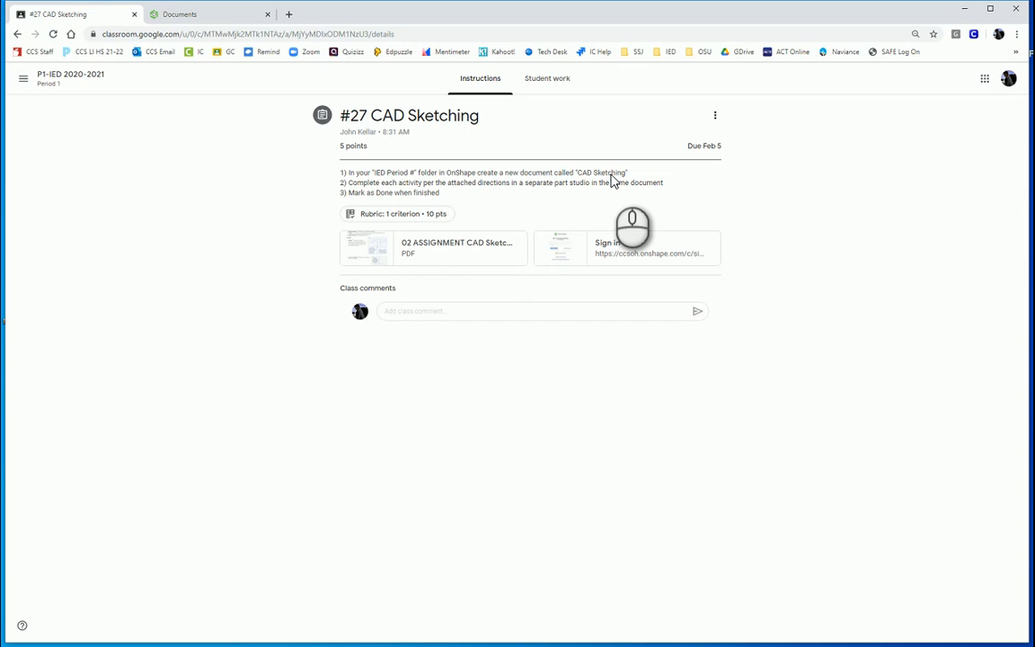
Step: Switch to Onshape, create a document named "CAD Sketching_" plus the student's last name and first initial, and delete its Assembly 1 tab
left_click(193, 14)
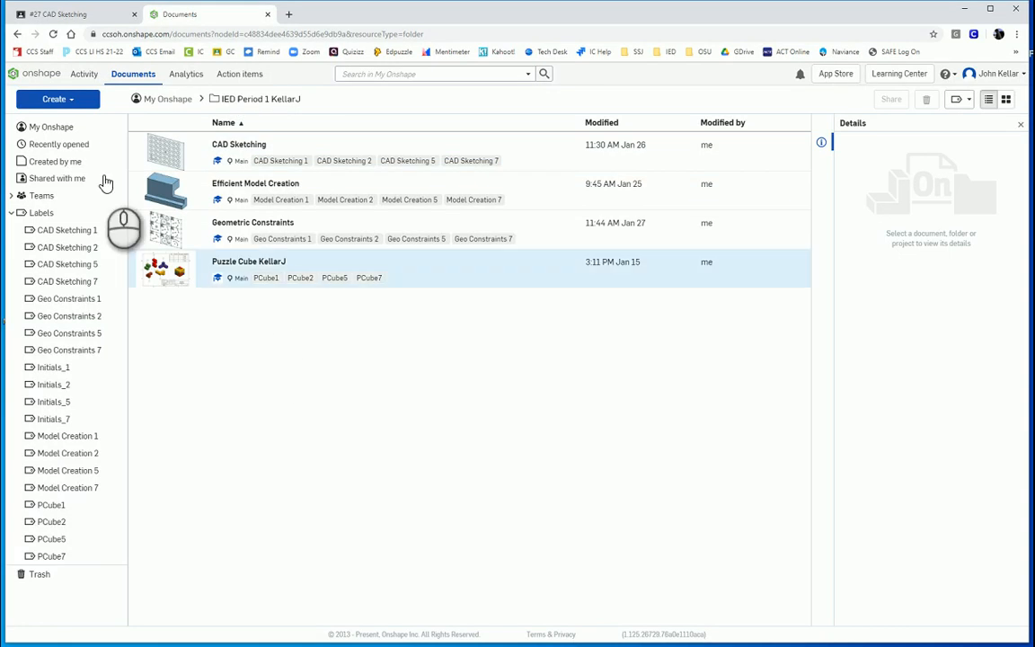
left_click(63, 99)
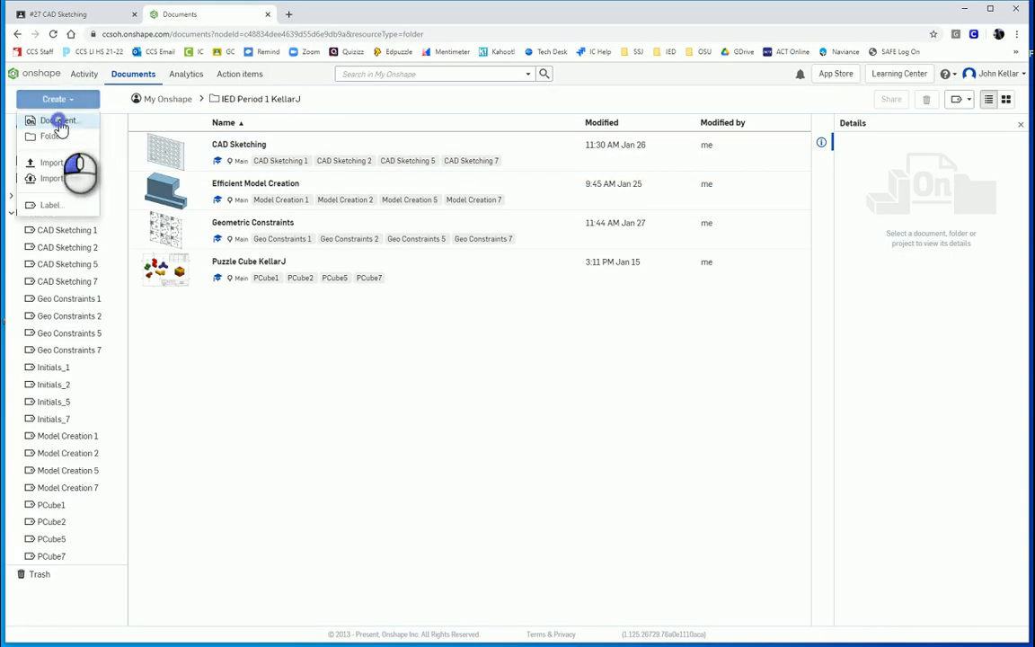
left_click(58, 123)
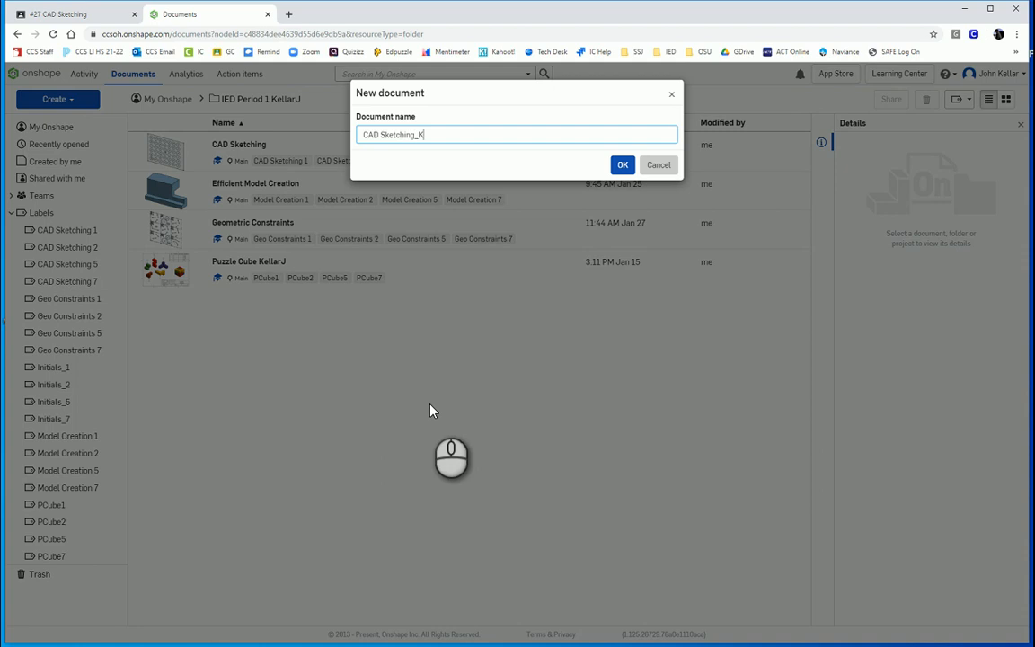
type("CAD Sketching_KellarJ")
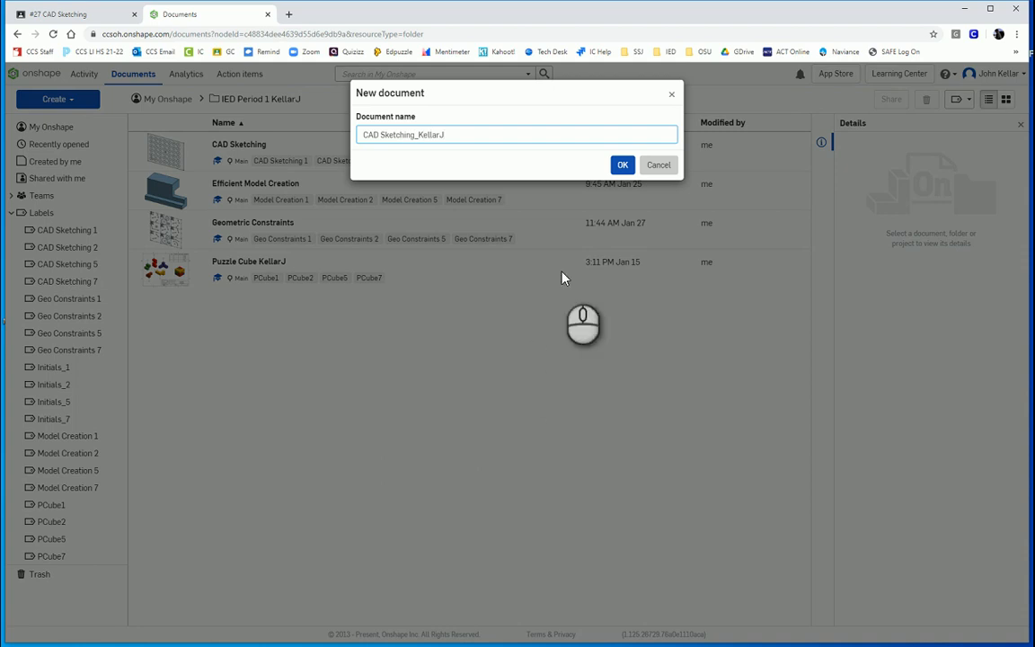
left_click(623, 165)
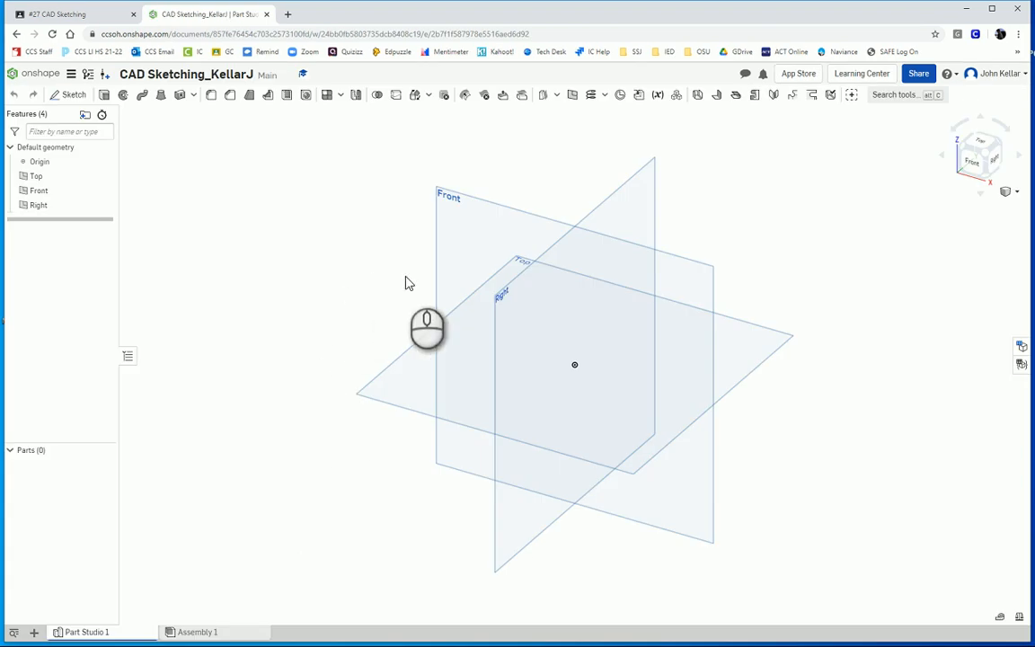
right_click(211, 633)
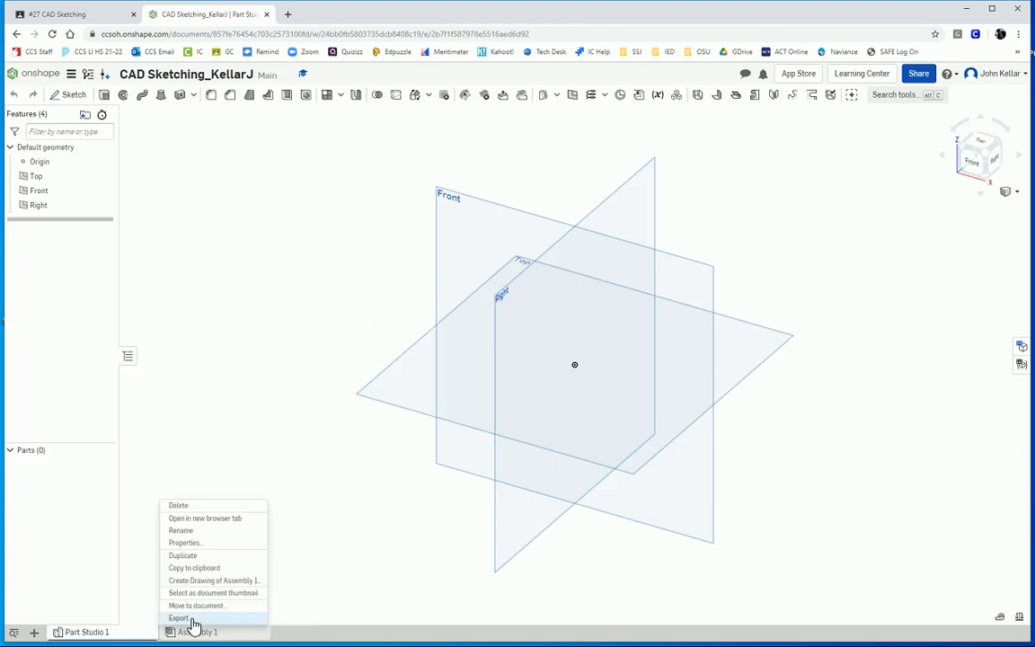
left_click(179, 506)
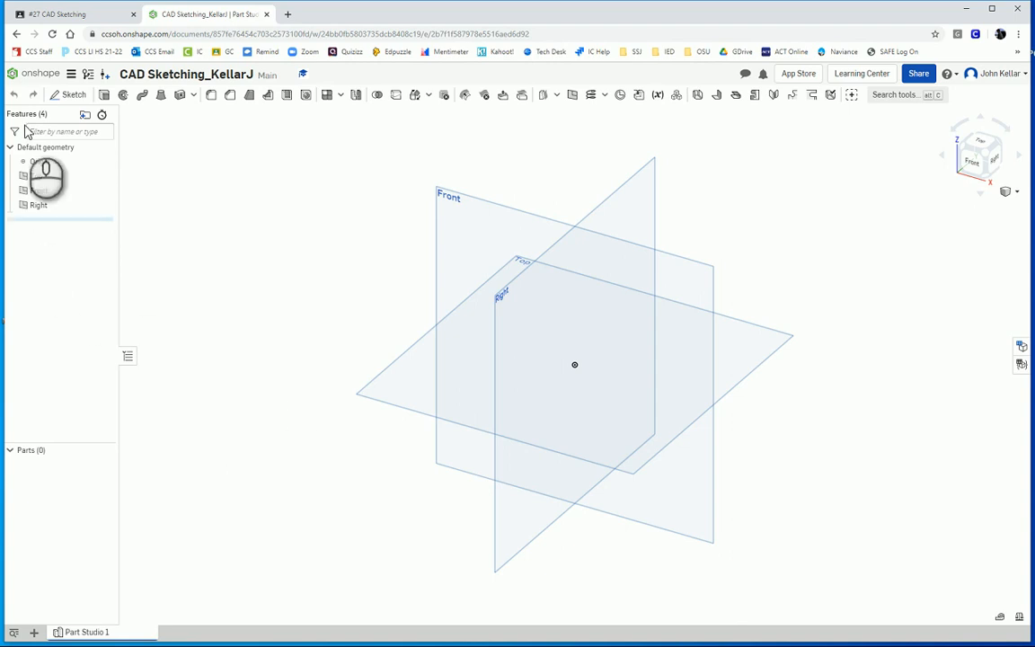
Step: Start a new sketch on the Front plane and view it straight on
left_click(38, 205)
left_click(68, 95)
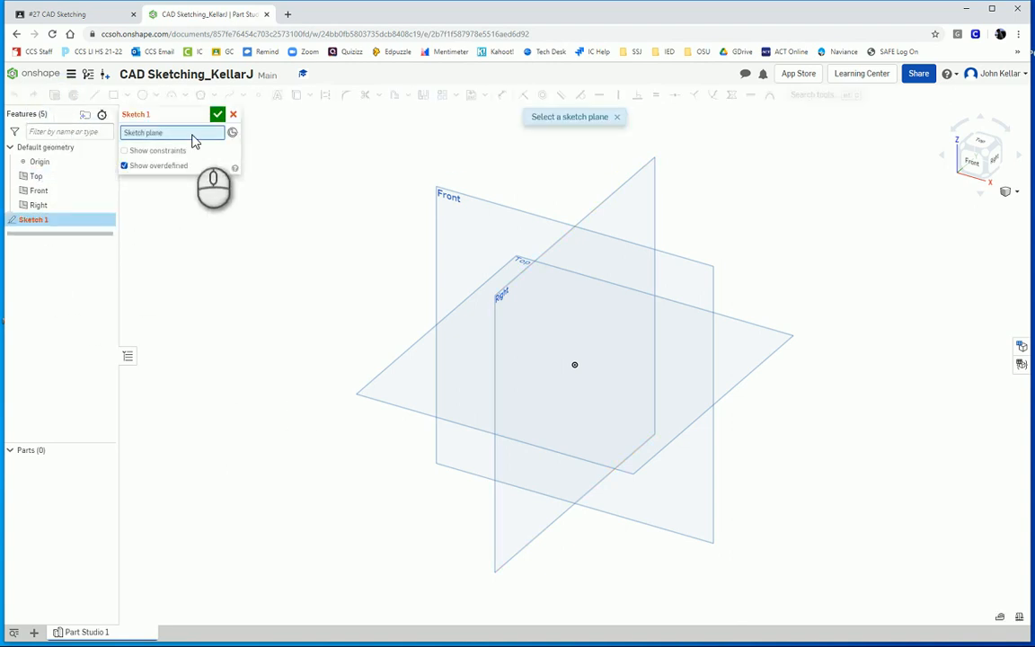
left_click(464, 219)
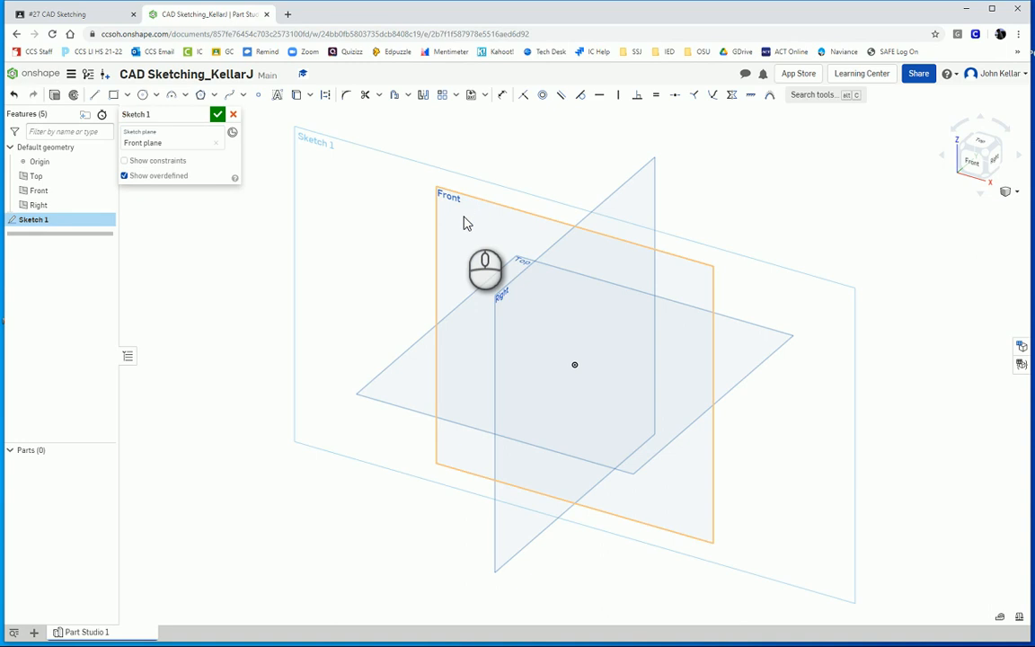
key("n")
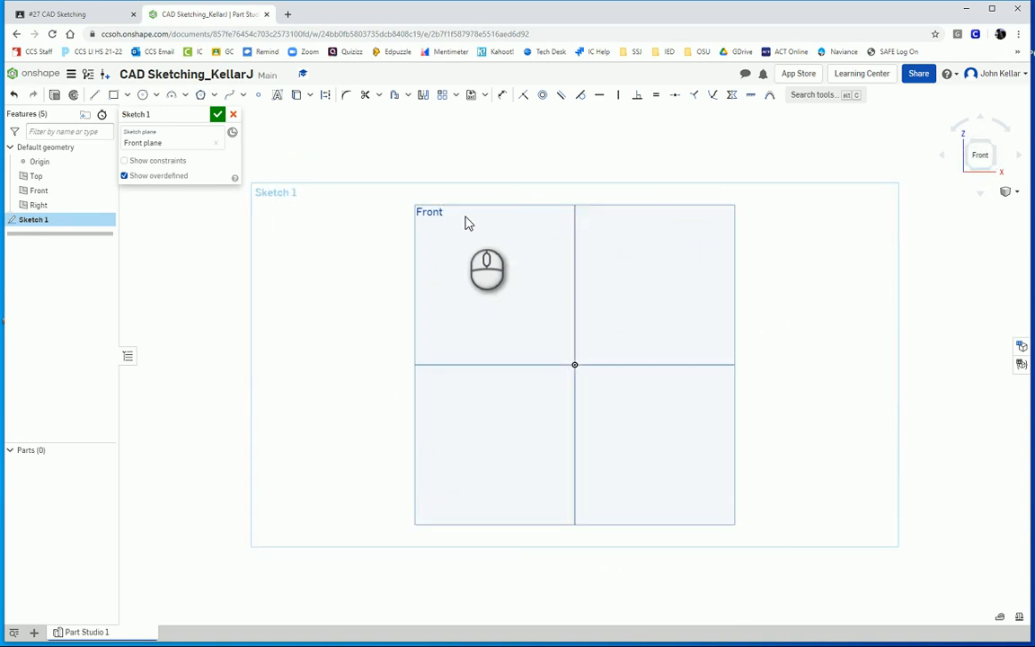
Step: Draw an open S-shaped spline through five points in the Front plane's upper-left quadrant and adjust its starting endpoint and nearby tangent handle
left_click(244, 94)
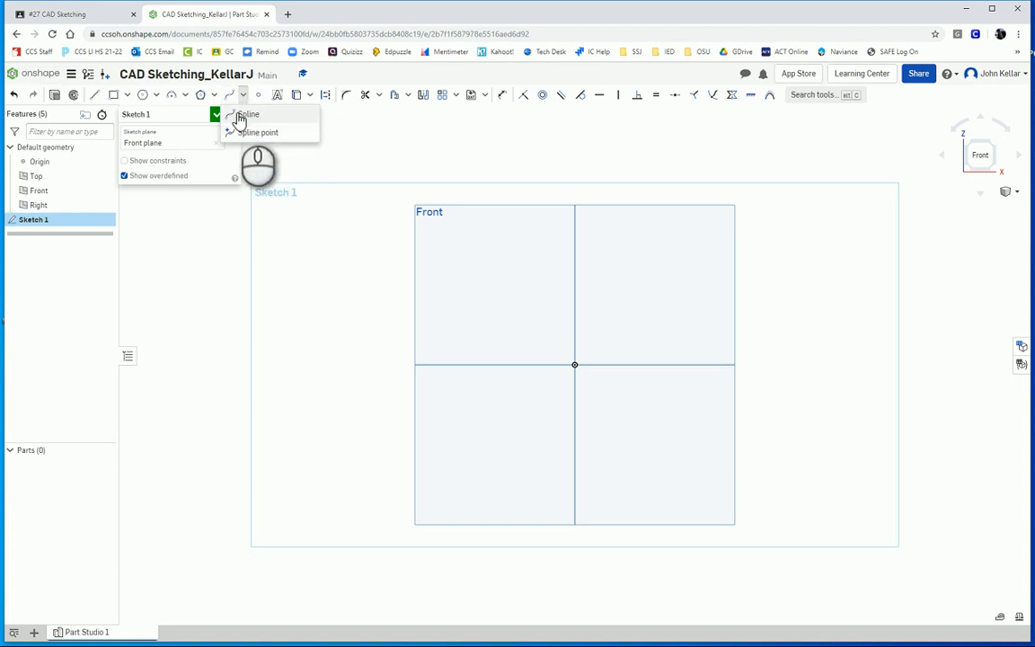
left_click(244, 115)
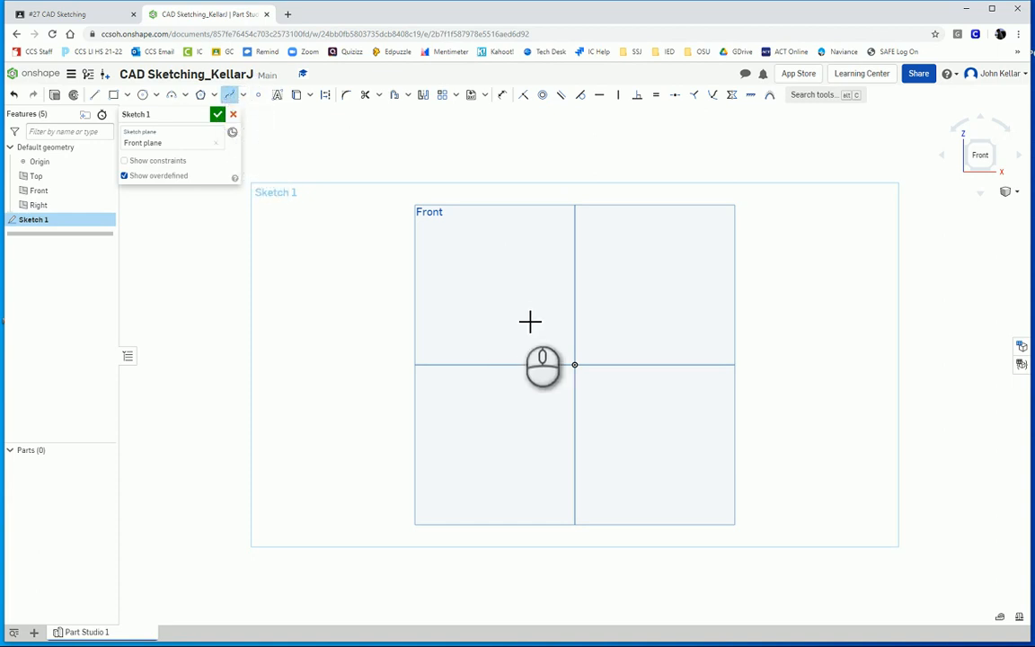
left_click(450, 265)
left_click(495, 283)
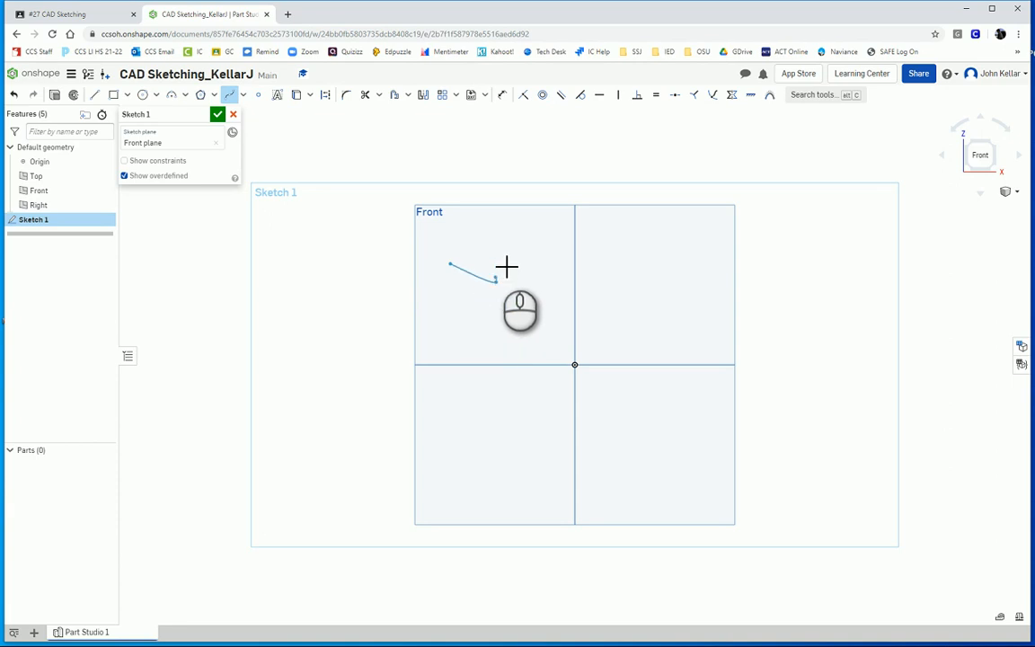
left_click(500, 259)
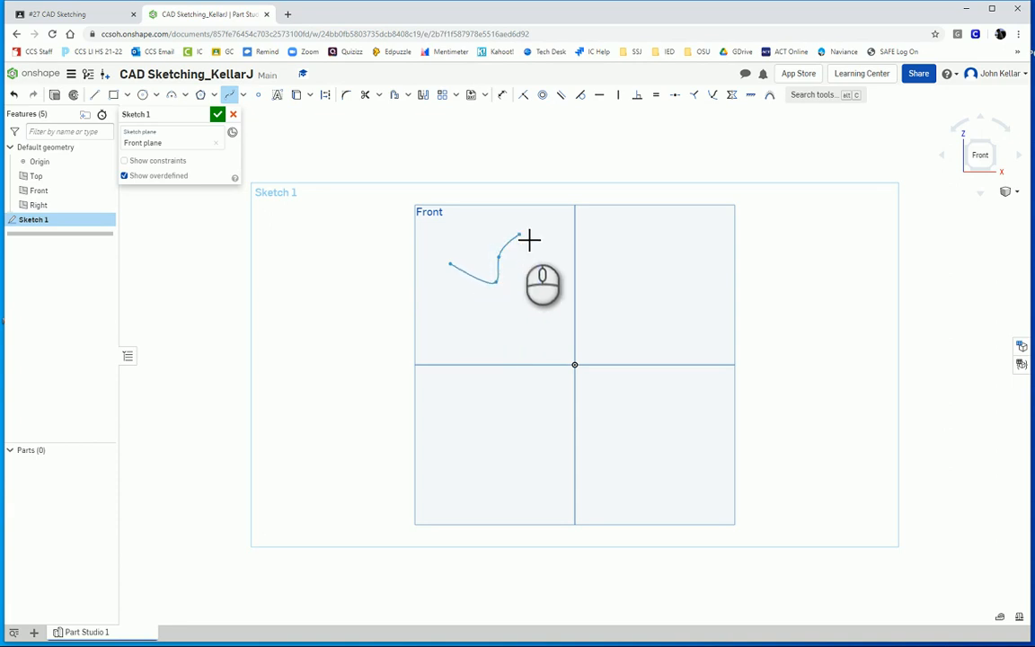
left_click(517, 233)
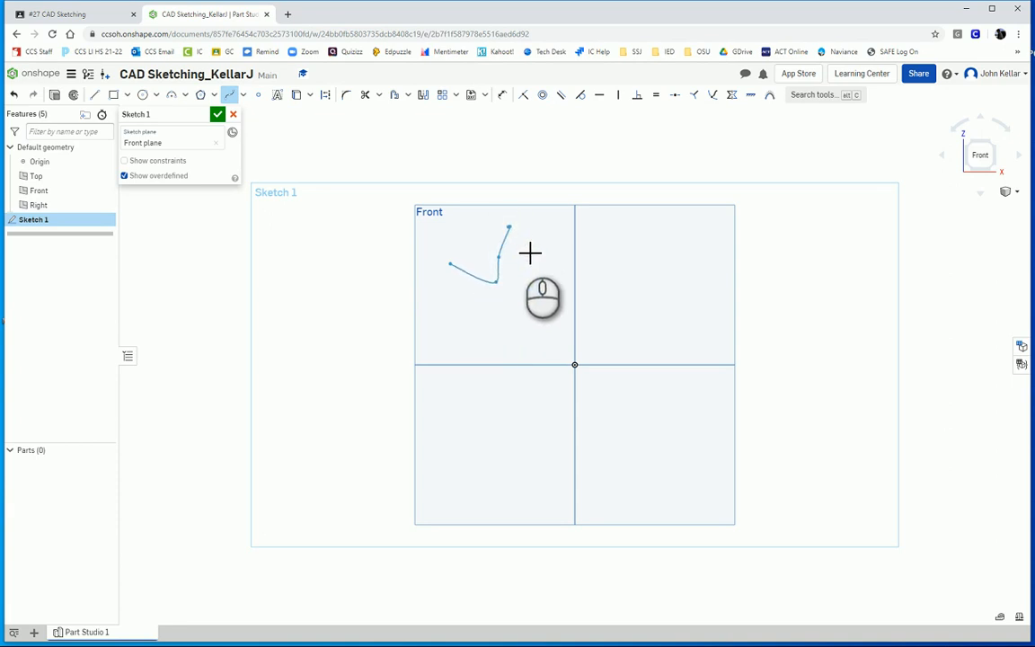
double_click(533, 257)
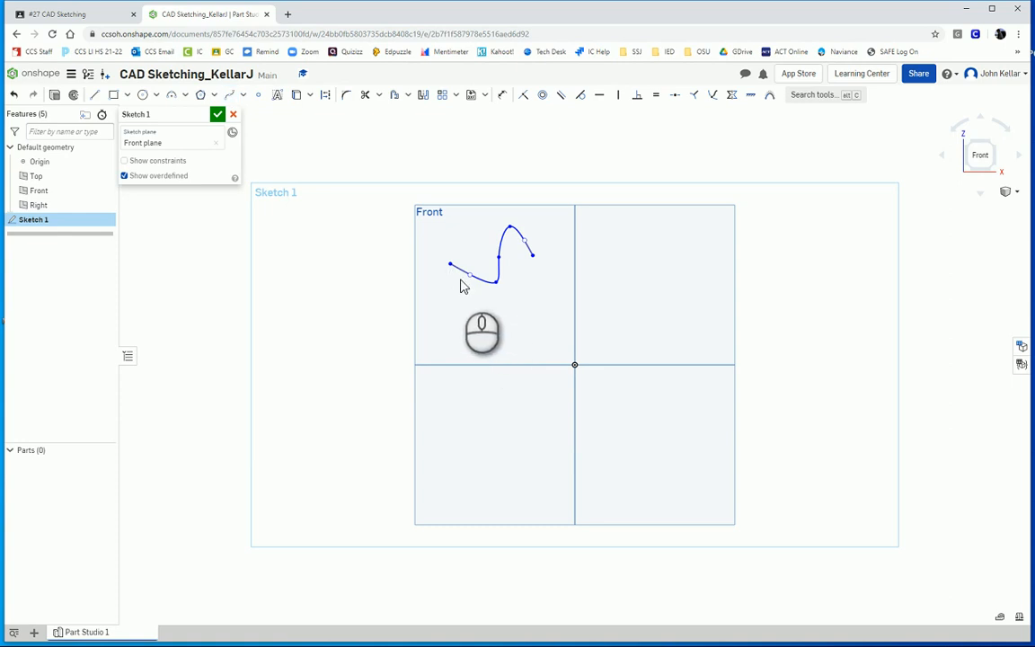
left_click_drag(450, 265, 470, 274)
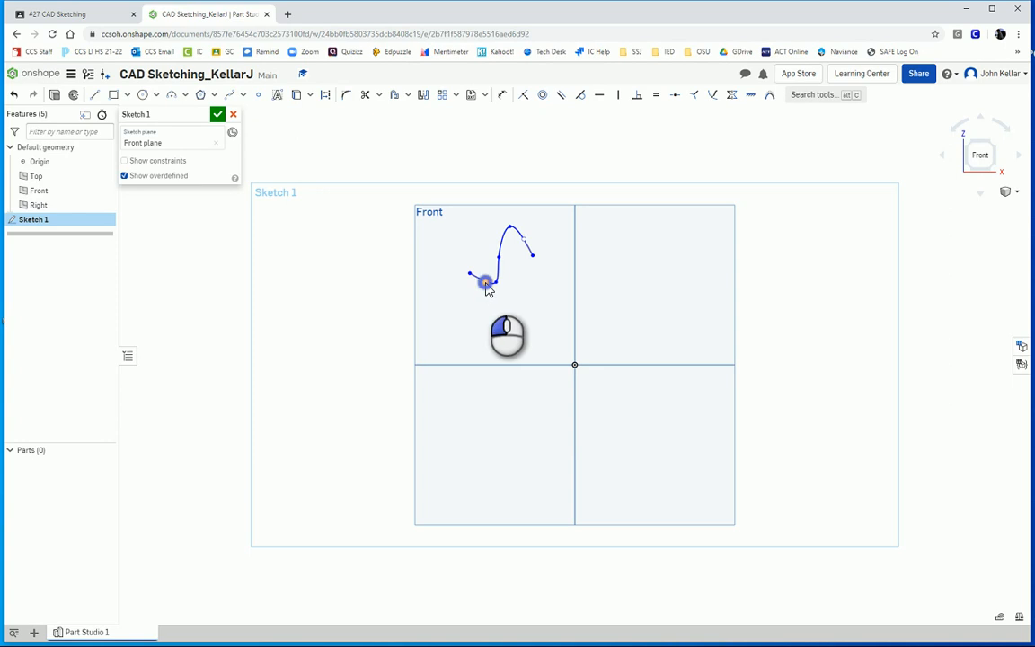
mouse_move(486, 286)
left_mouse_down()
mouse_move(474, 297)
mouse_move(484, 288)
left_mouse_up()
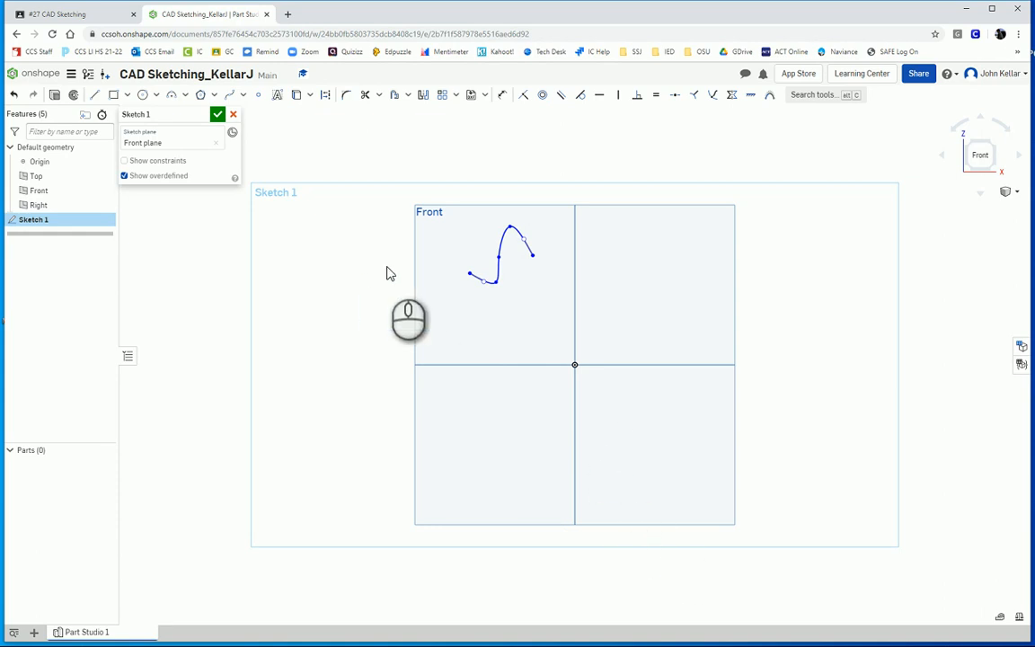
Step: Draw a closed spline through eight points in the Front plane's lower-right quadrant, ending on its first point, and finish the sketch
left_click(230, 96)
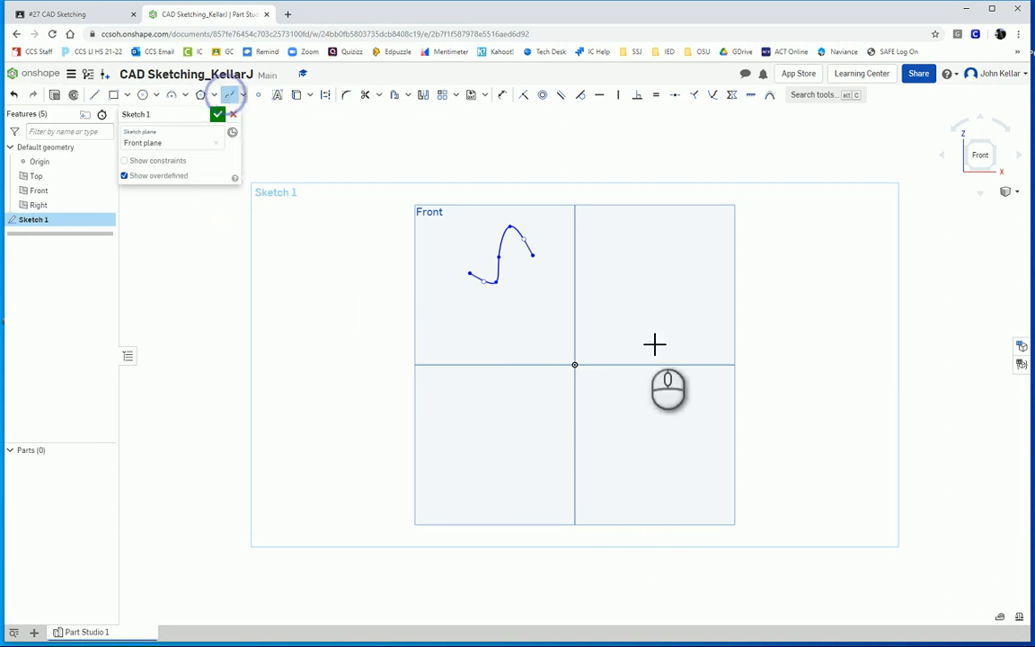
left_click(605, 455)
left_click(622, 431)
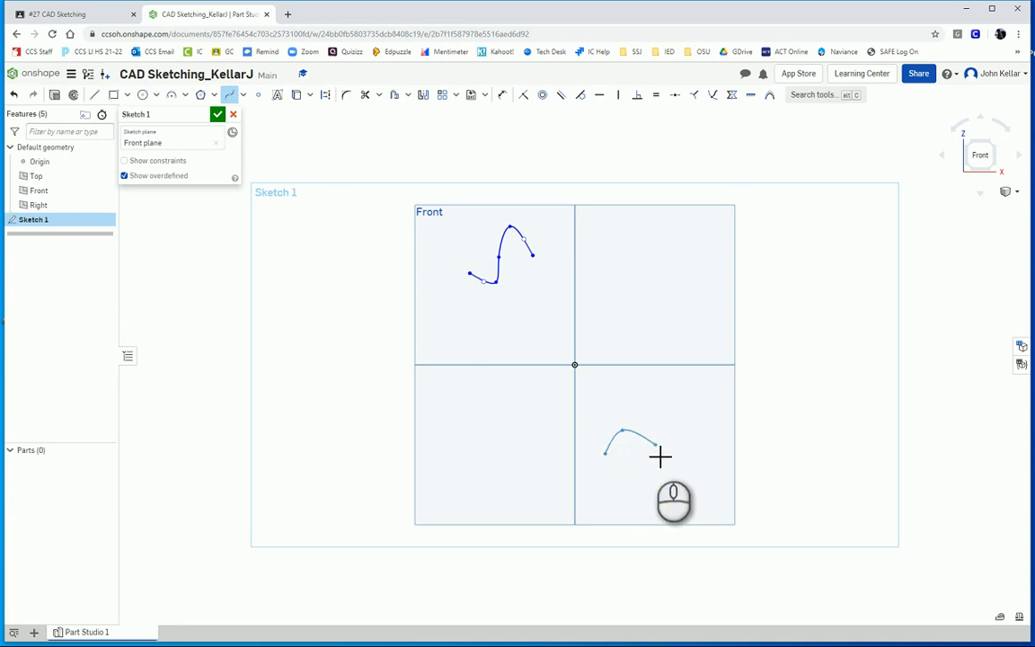
left_click(649, 450)
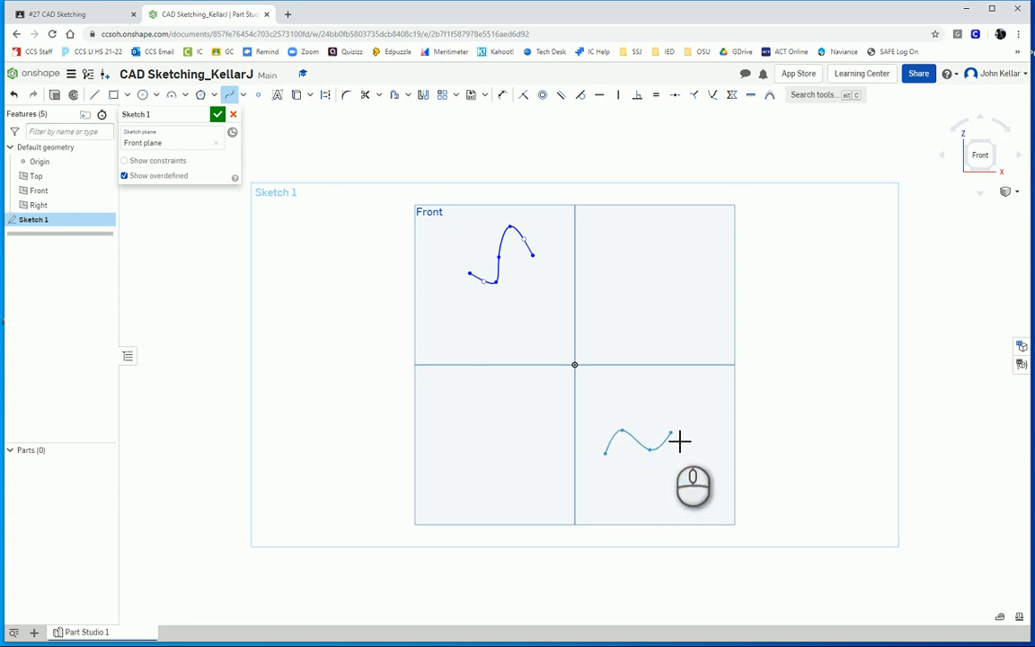
left_click(671, 434)
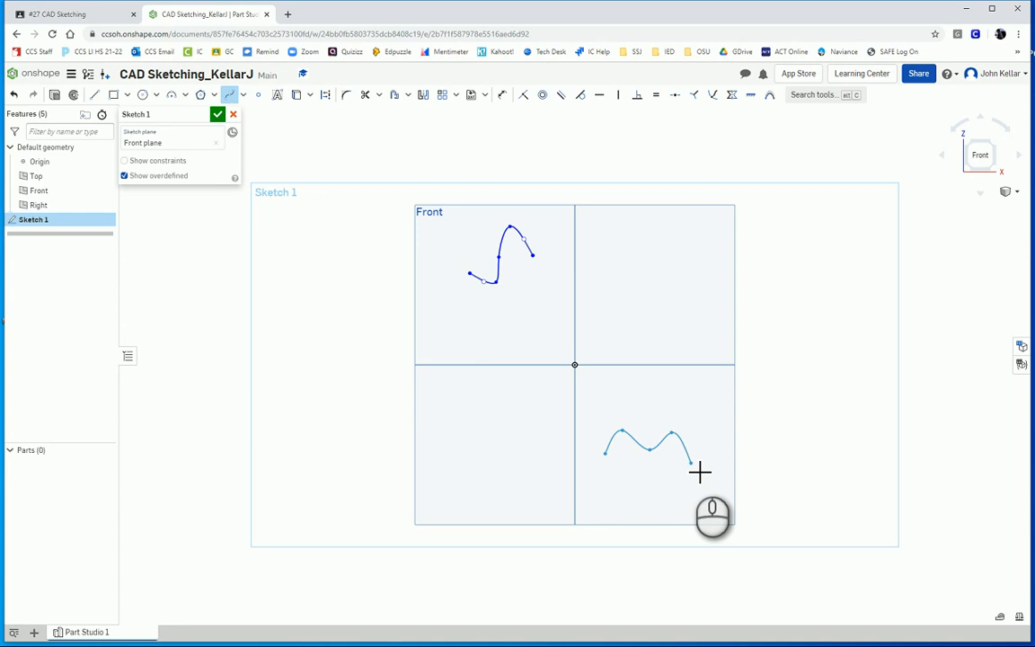
left_click(692, 463)
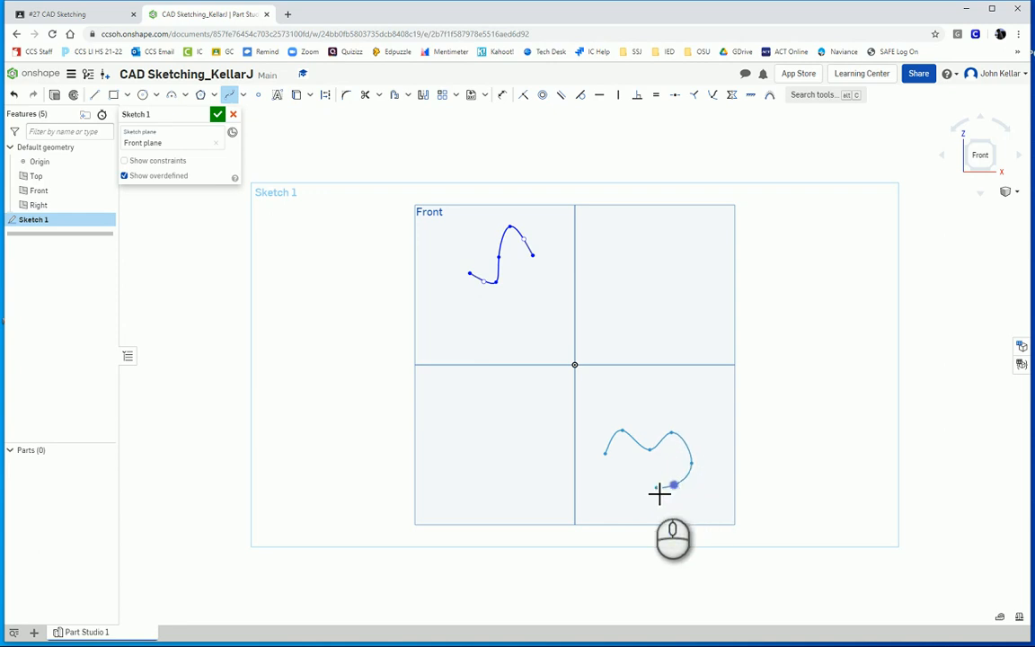
left_click(649, 480)
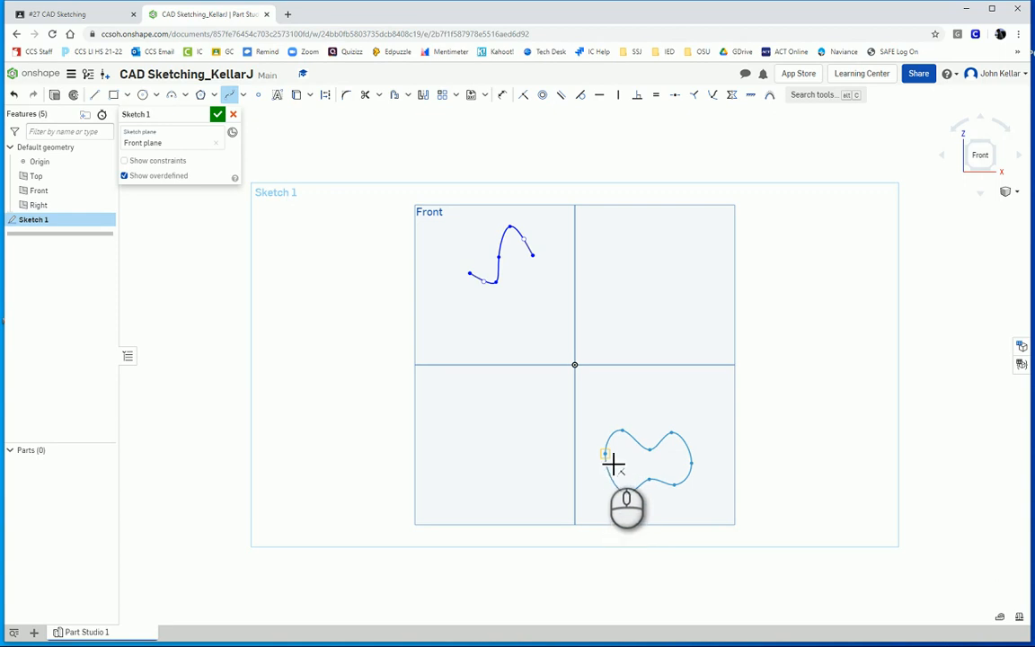
left_click(614, 464)
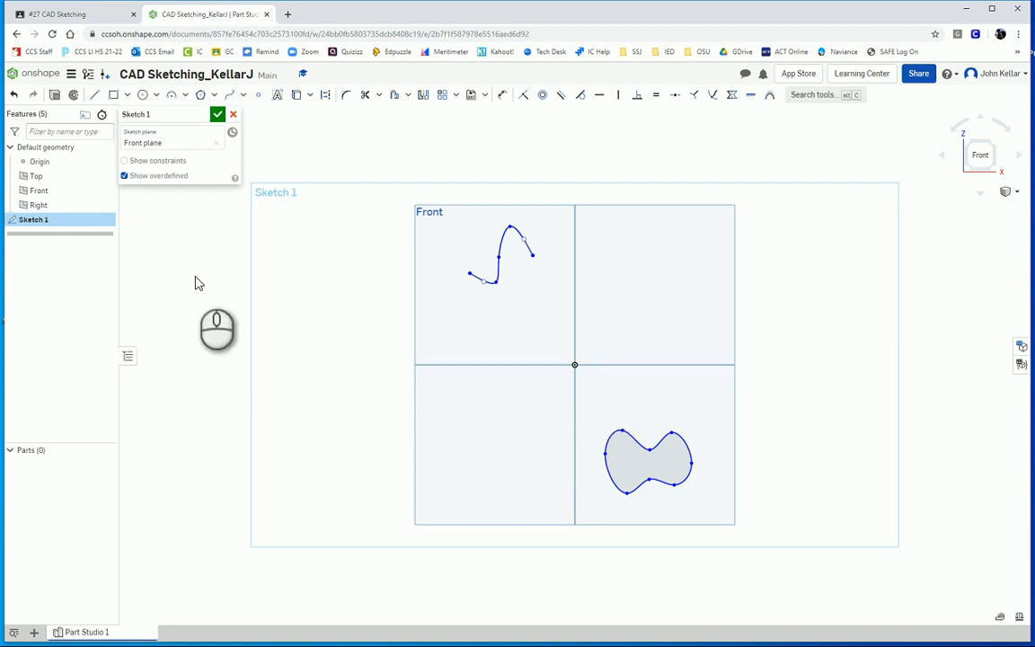
left_click(217, 114)
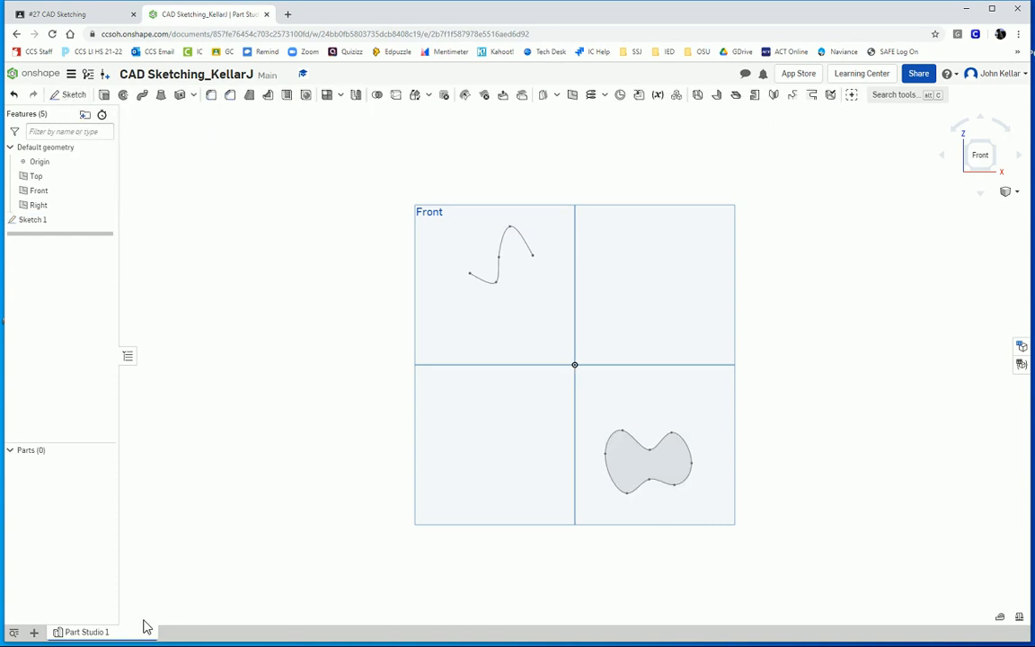
Step: Add a second Part Studio to the document and start a sketch on its Front plane
left_click(34, 633)
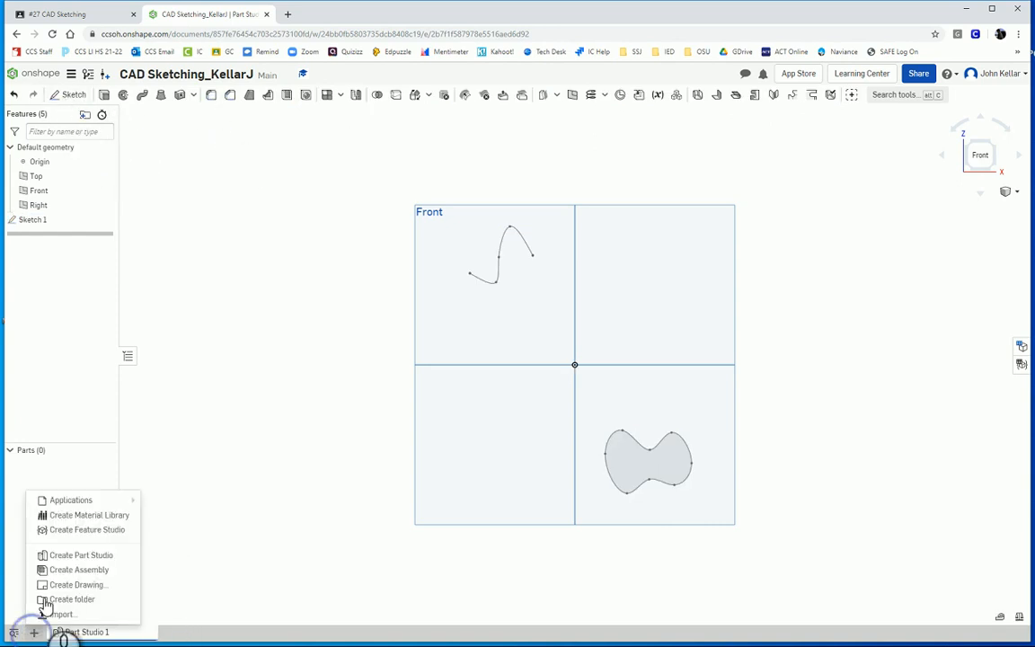
left_click(81, 557)
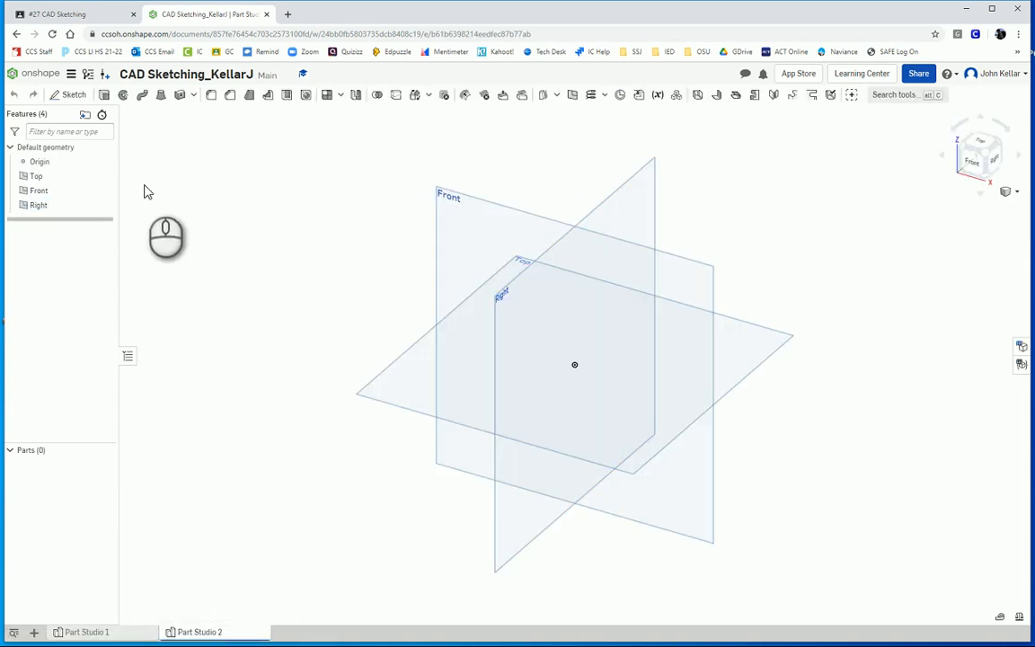
left_click(63, 95)
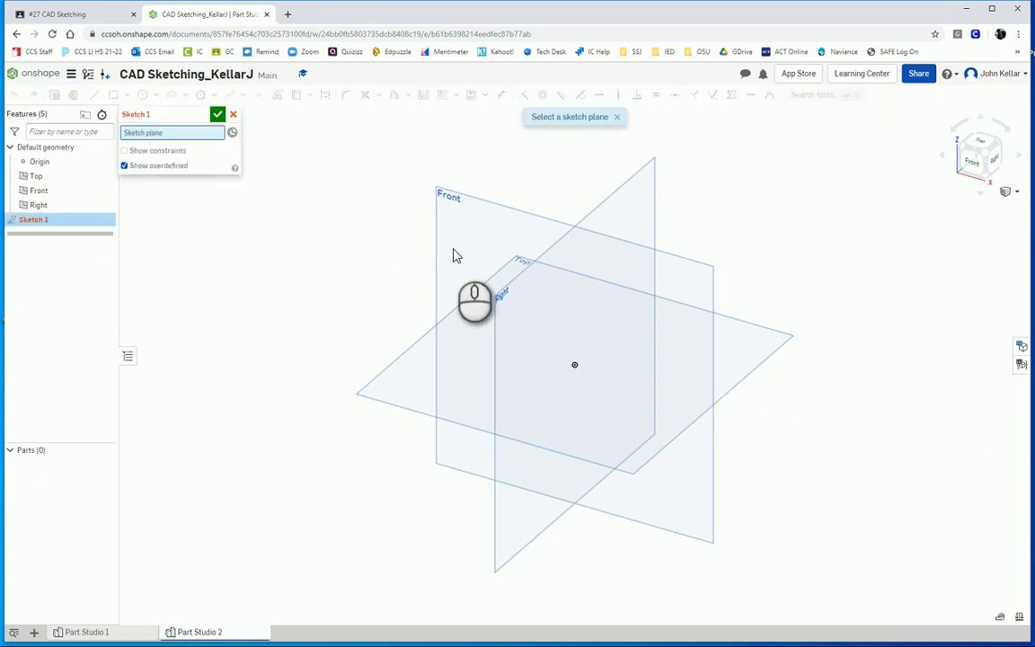
left_click(475, 230)
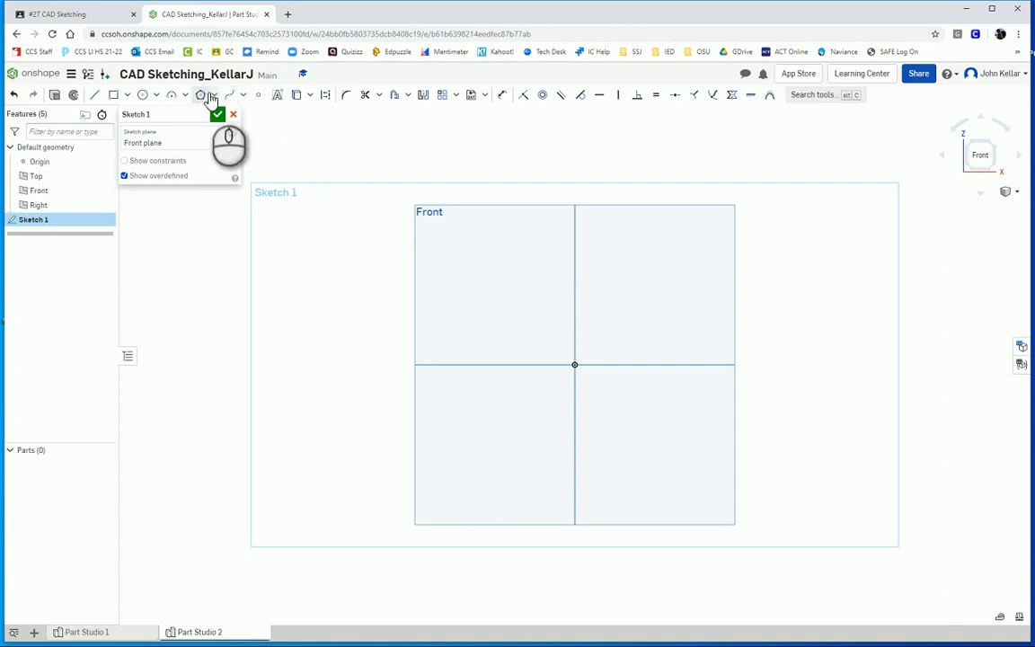
Step: Draw a tilted ellipse about 2.05 by 0.81 in the Front plane's lower-right quadrant and finish the sketch
left_click(156, 95)
left_click(161, 151)
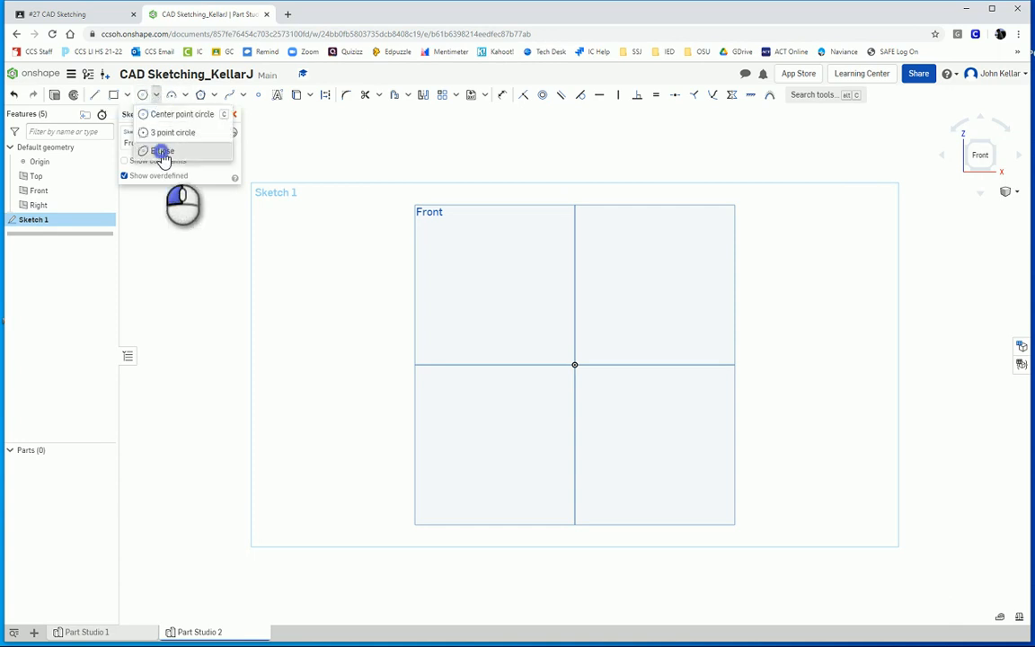
left_click(652, 450)
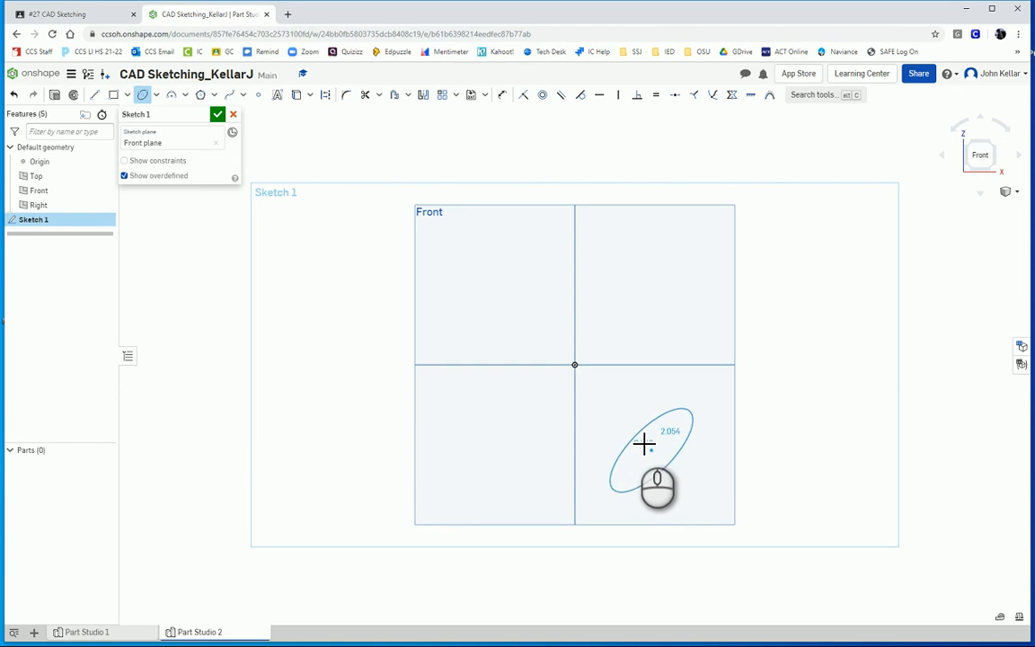
left_click(643, 442)
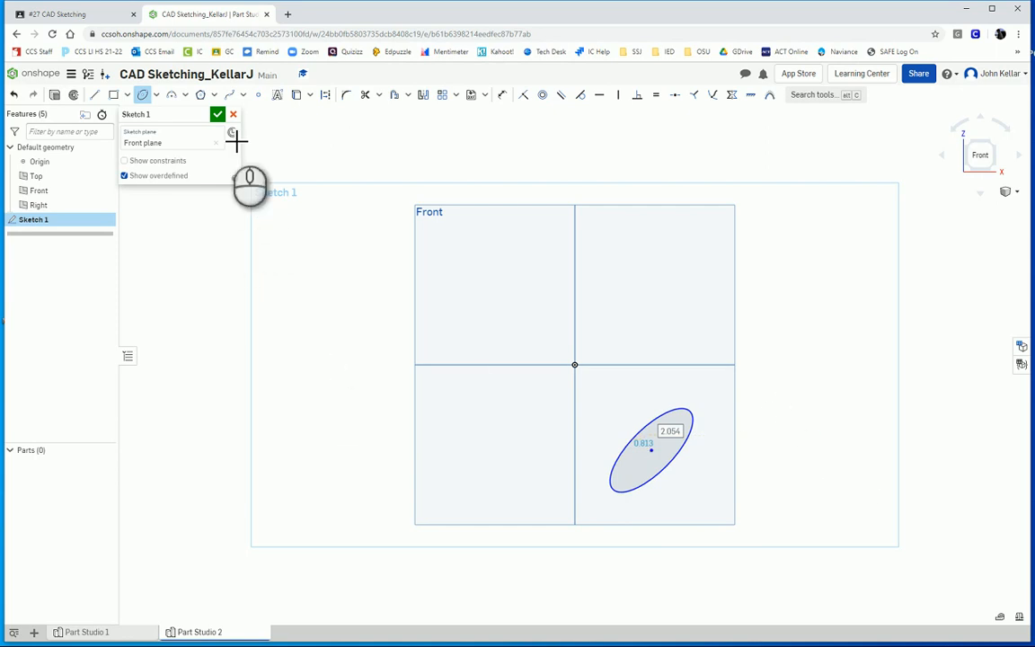
left_click(216, 115)
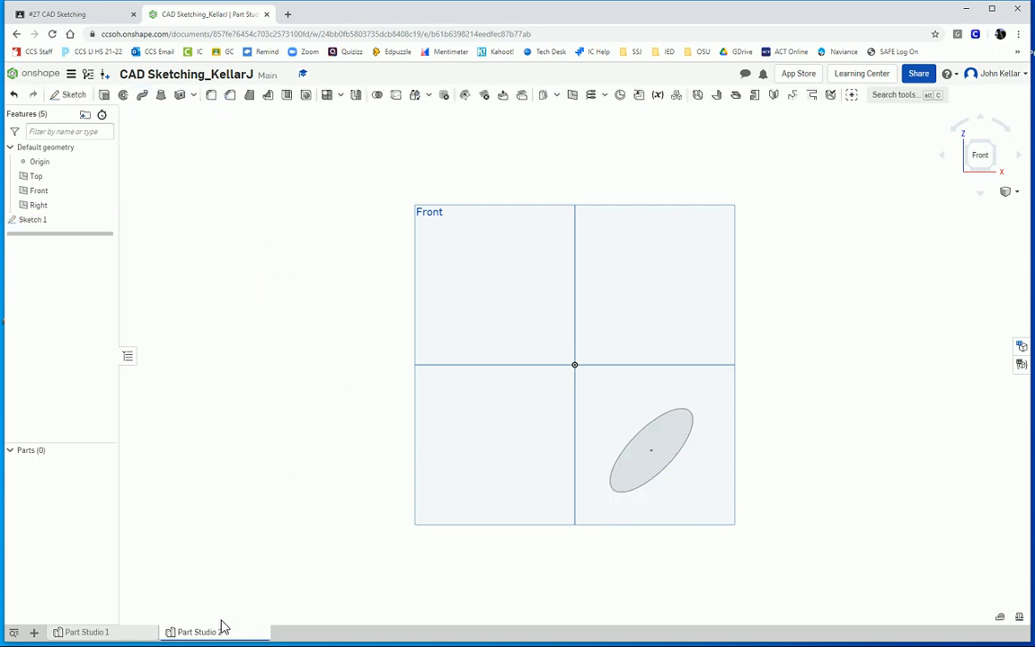
Step: Rename the Part Studio containing the ellipse as Circle and Ellipse
right_click(198, 633)
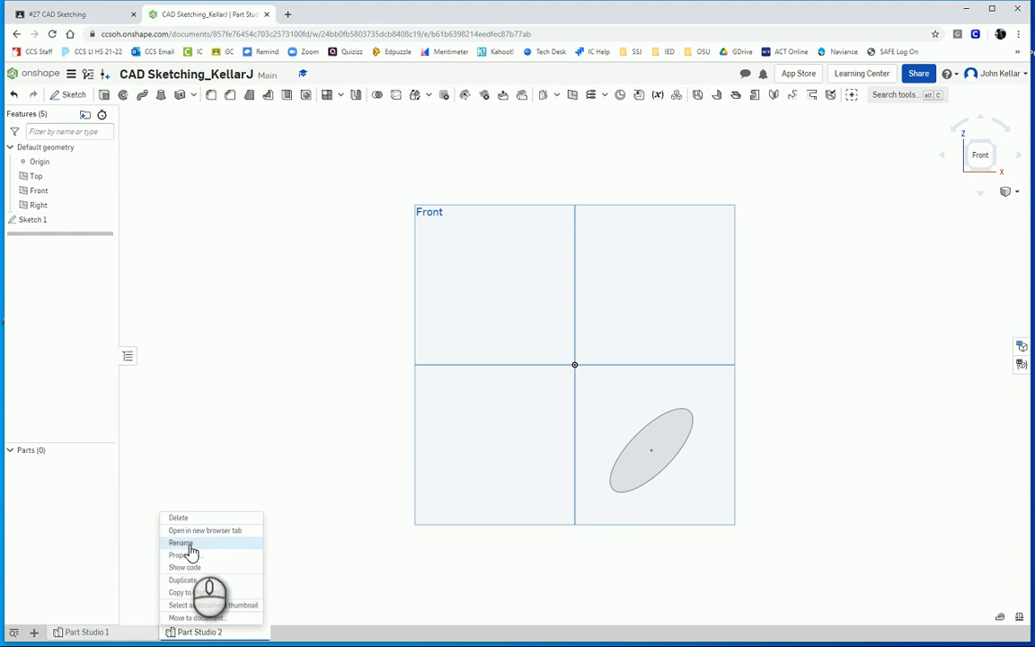
left_click(186, 543)
type("Circle and Ellipse")
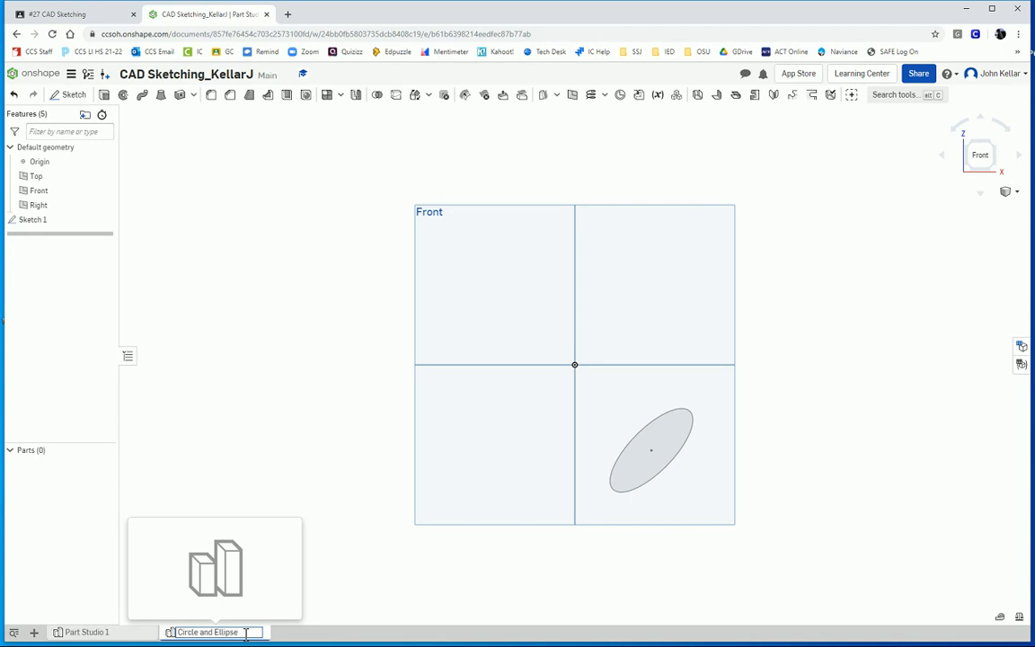
key("Return")
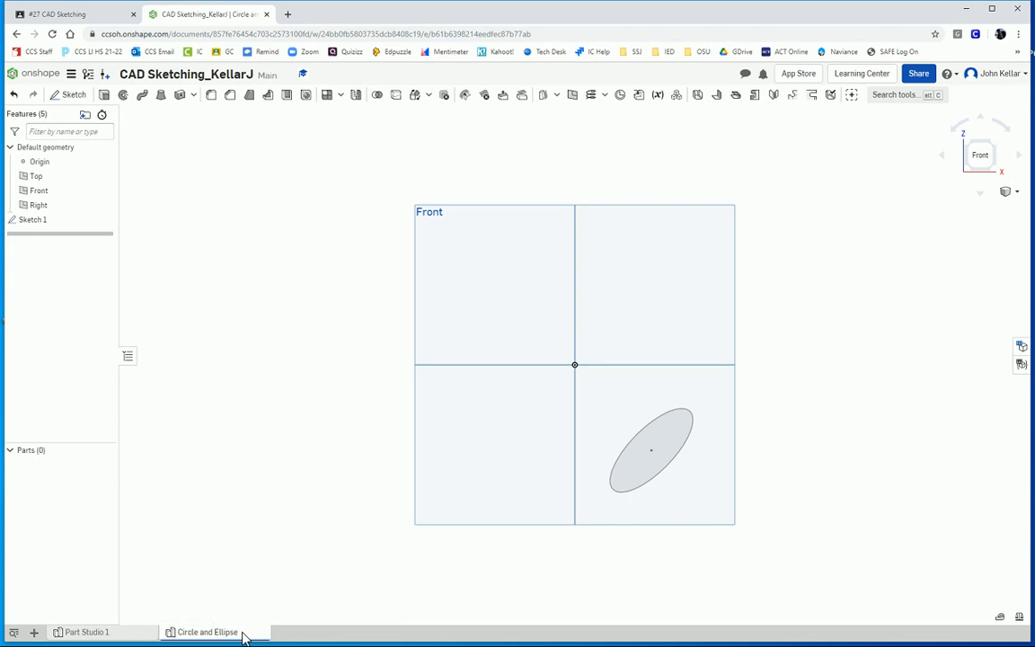
Step: Rename the first Part Studio, which holds the spline sketch, as Spline
right_click(84, 633)
left_click(73, 527)
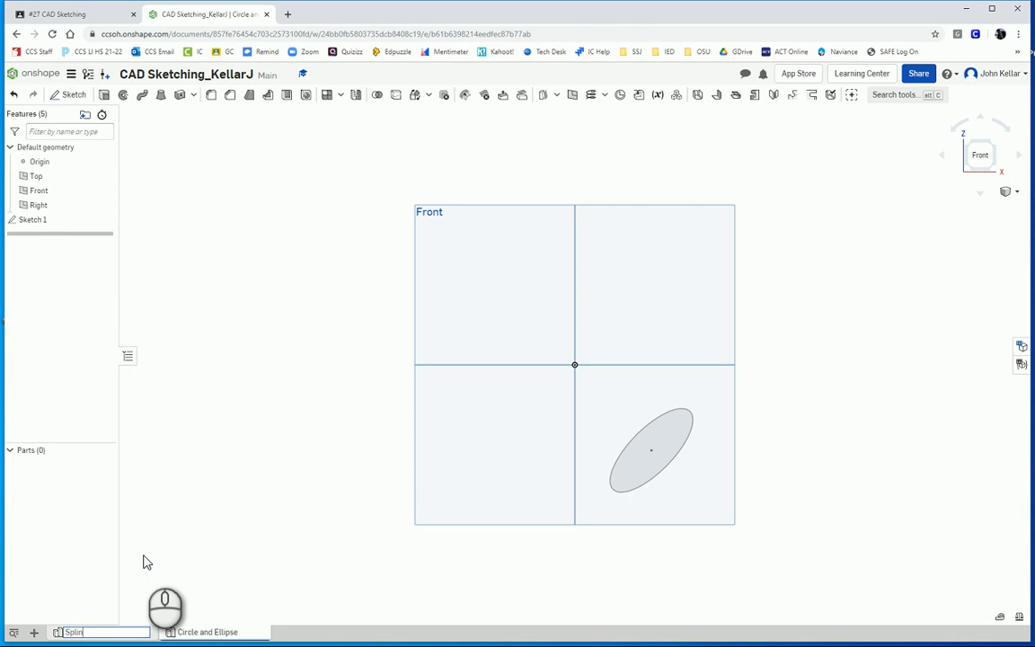
left_click(185, 588)
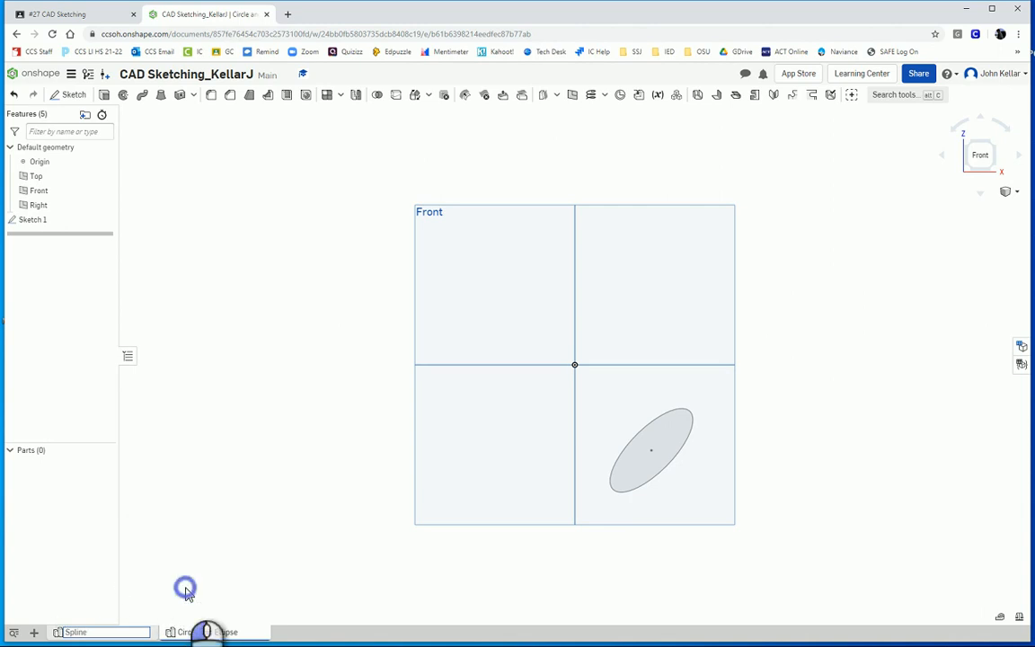
Step: Add a third Part Studio to the document and start a sketch on its Front plane
left_click(33, 633)
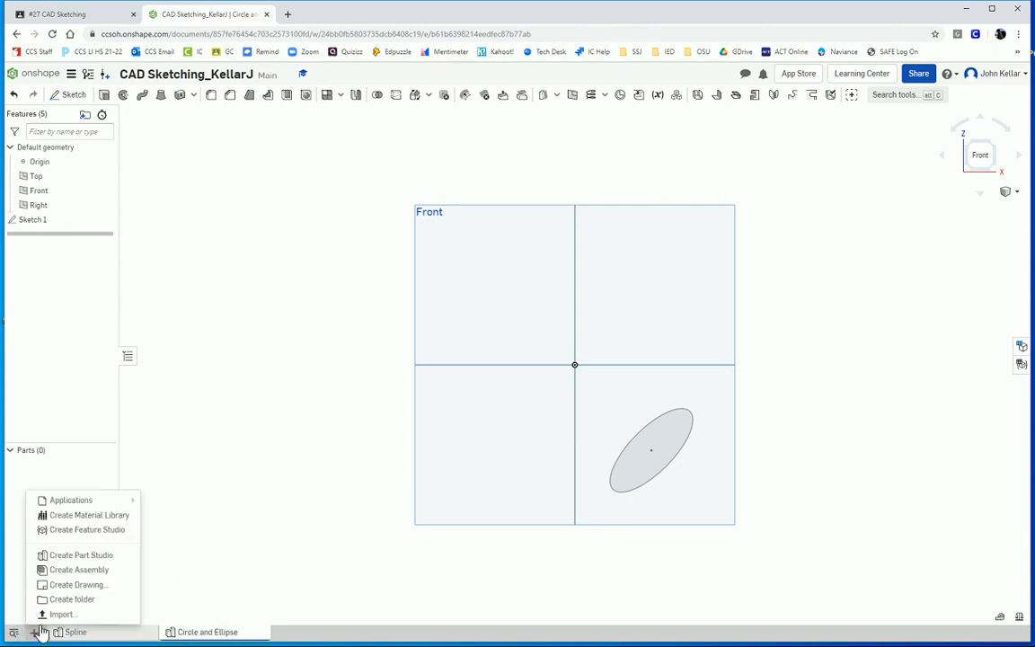
left_click(66, 555)
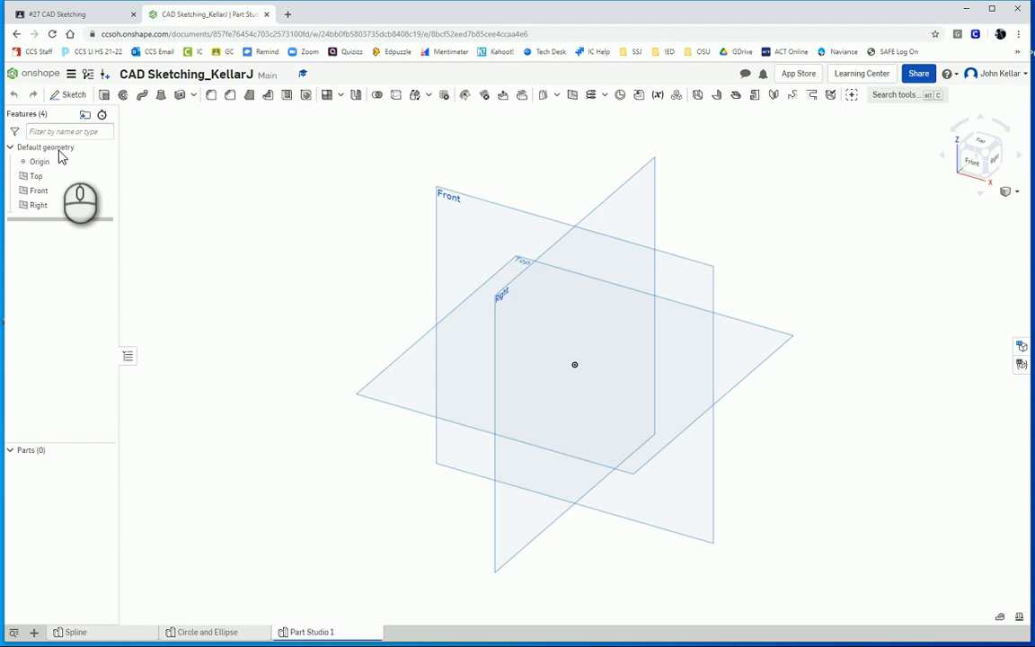
left_click(70, 95)
left_click(505, 223)
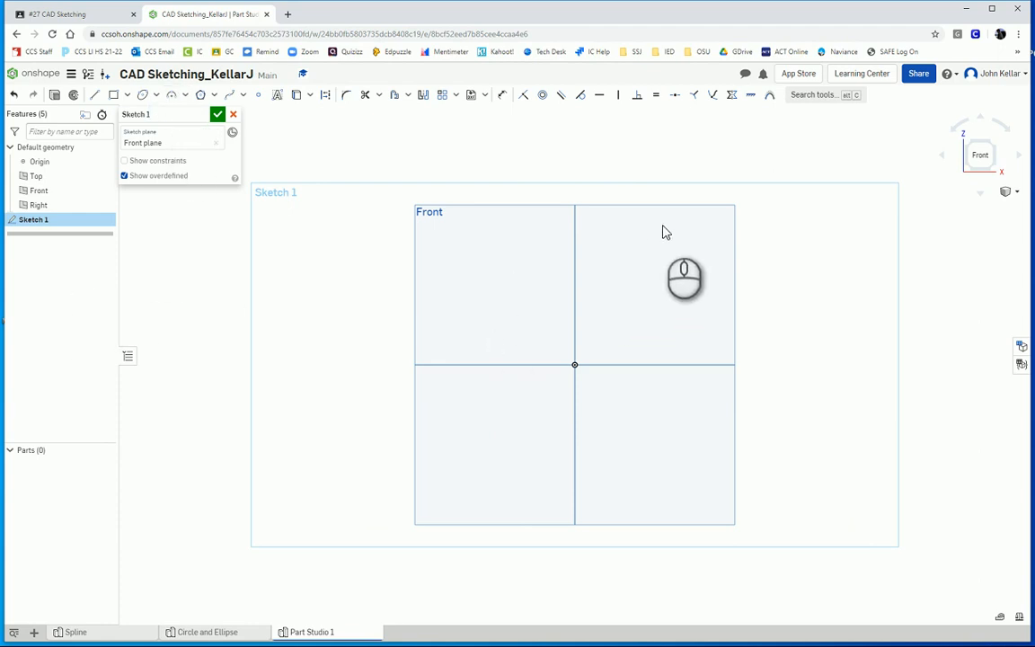
Step: Draw two separate slanted lines, about 1.25 and 0.9 long, in the Front plane's upper-right quadrant with a gap between them
left_click(94, 94)
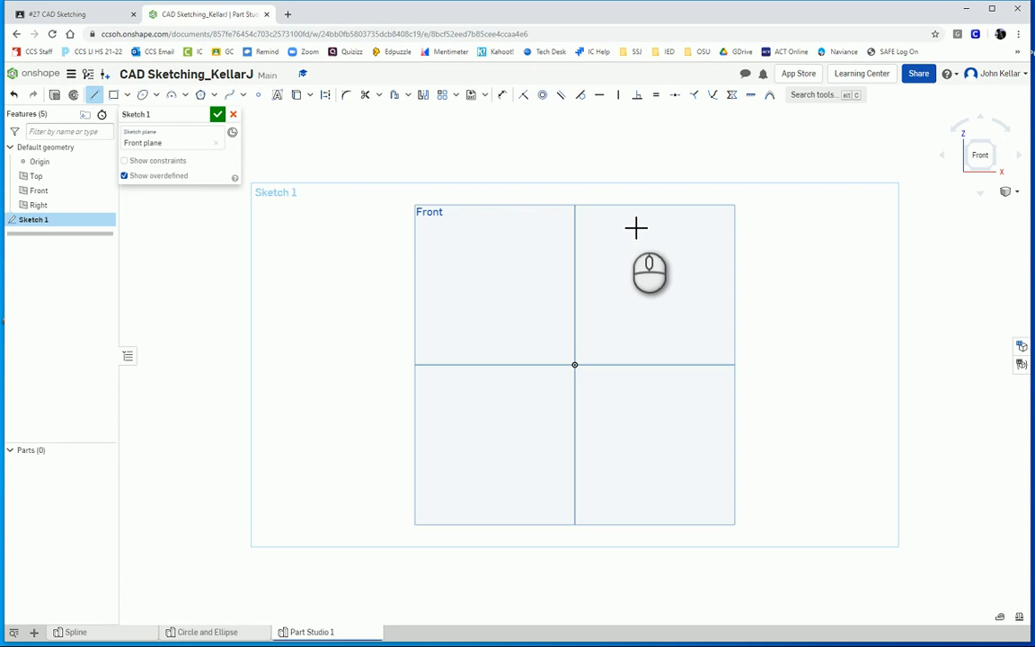
left_click(593, 258)
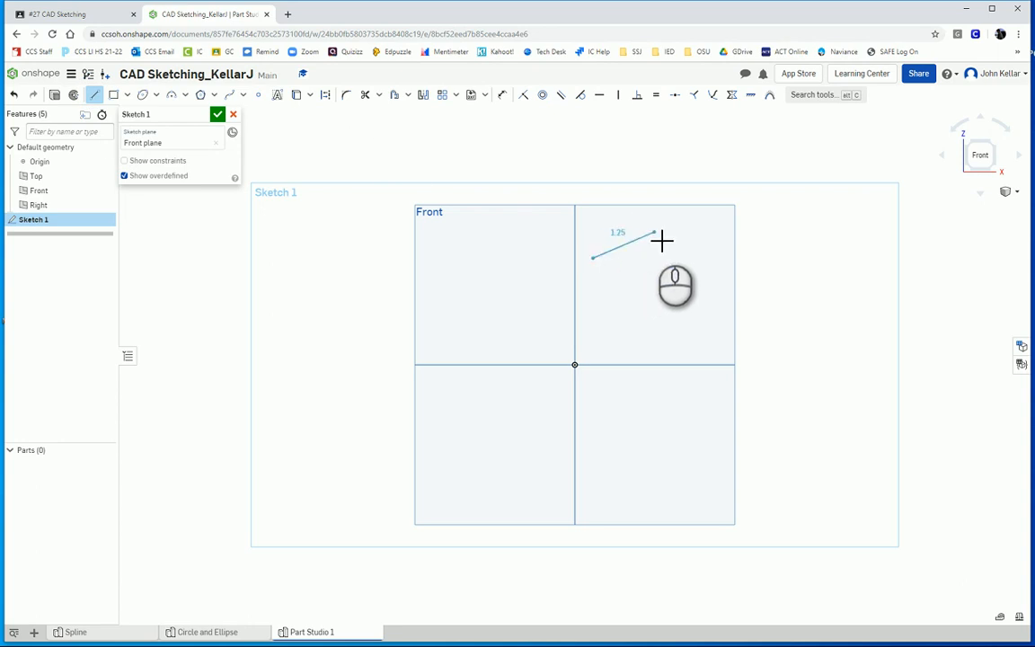
left_click(657, 235)
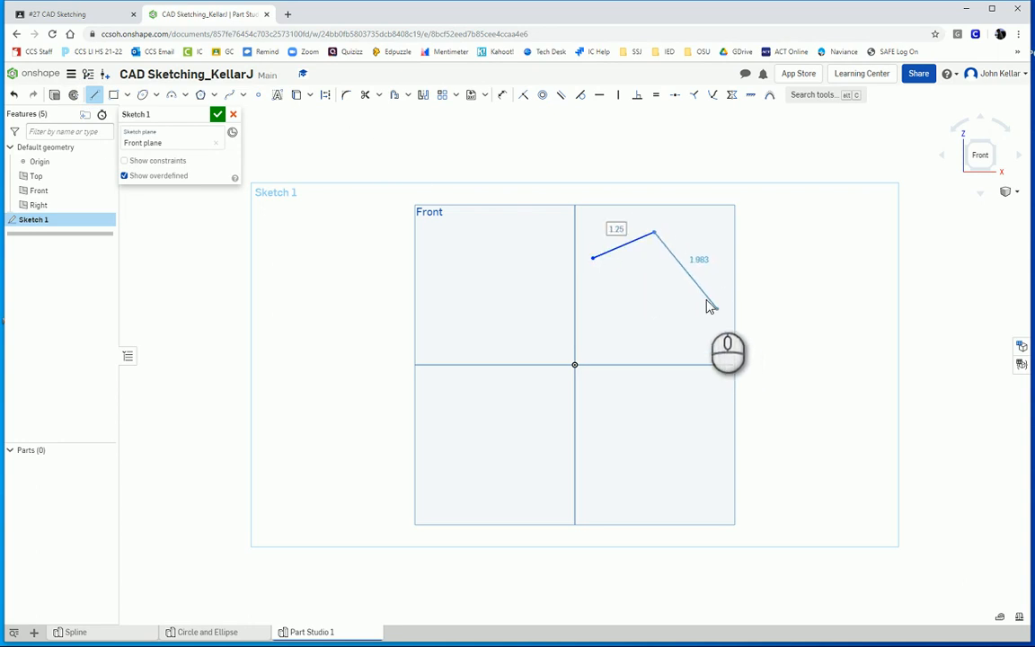
key("Escape")
left_click(94, 95)
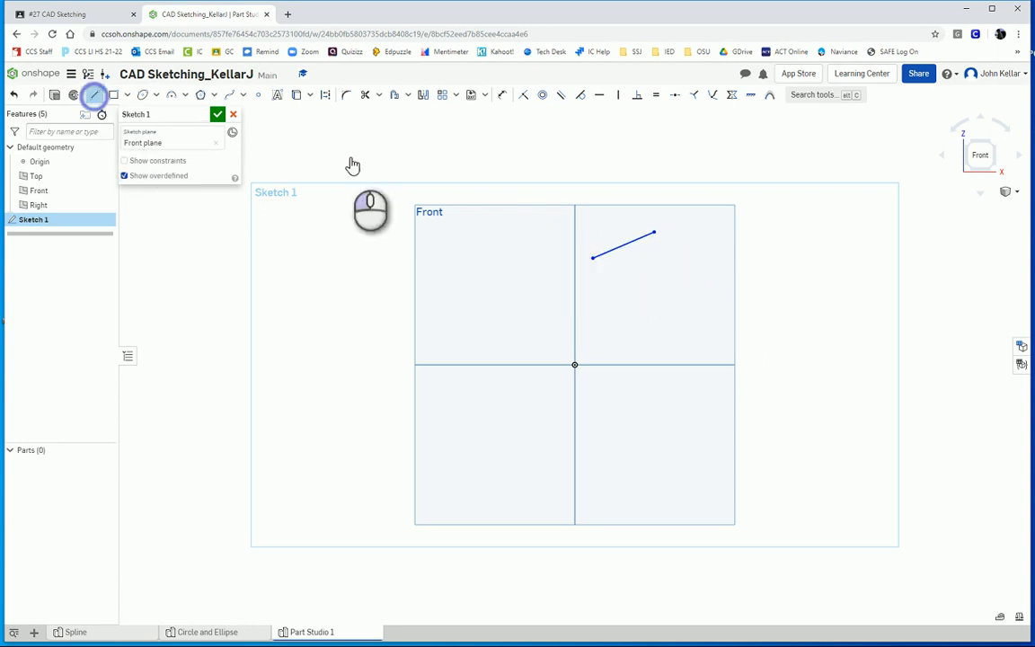
left_click(713, 318)
left_click(700, 273)
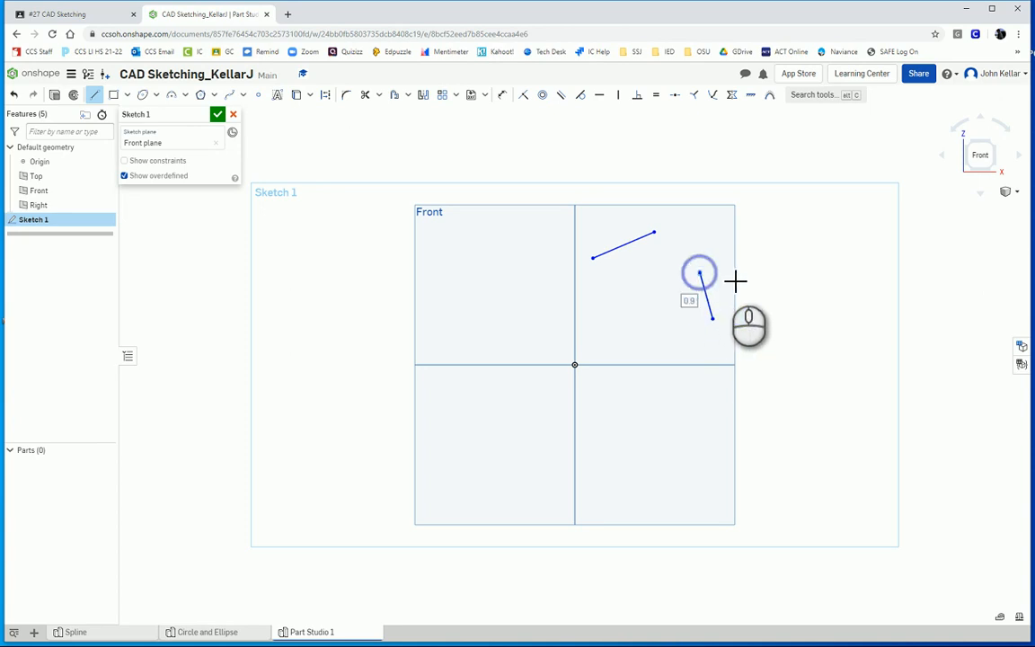
key("Escape")
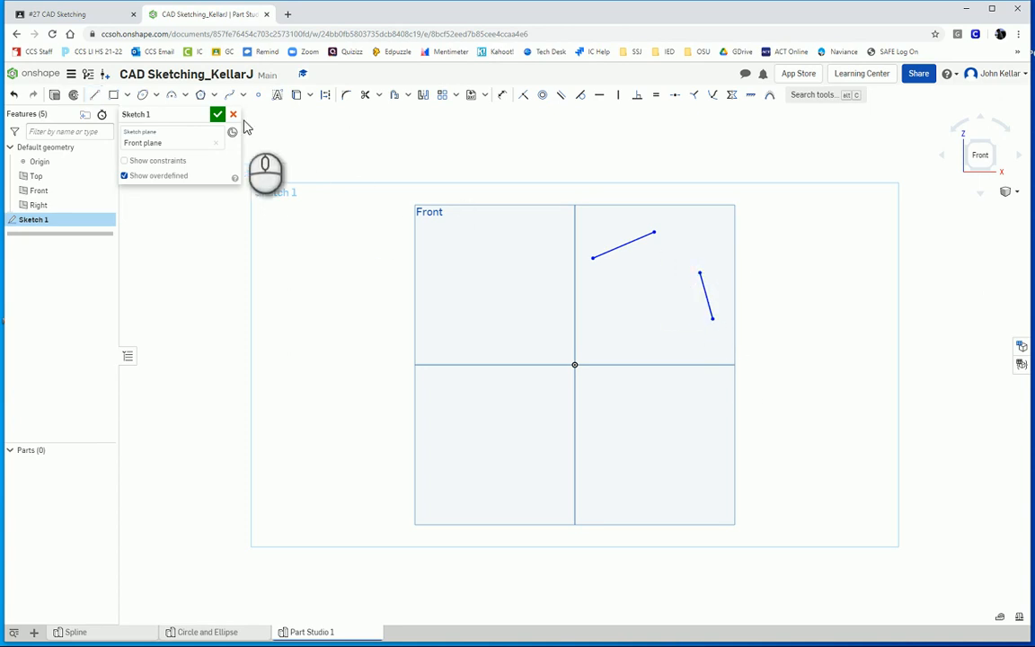
Step: Bridge the gap with a tangent arc from the upper end of the 1.25 line to the near end of the 0.9 line
left_click(187, 99)
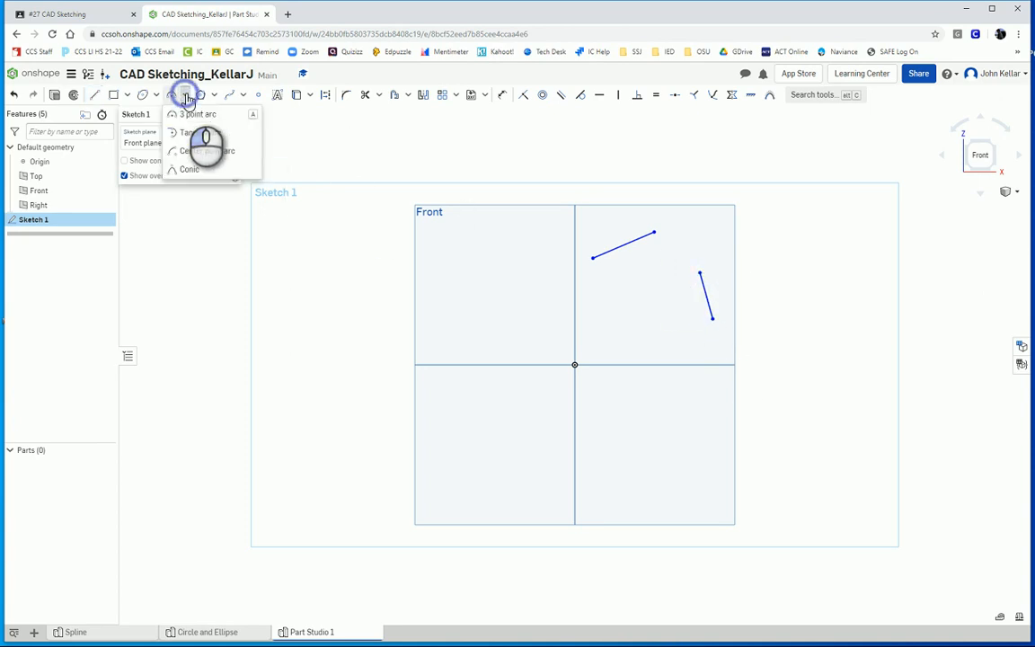
left_click(191, 132)
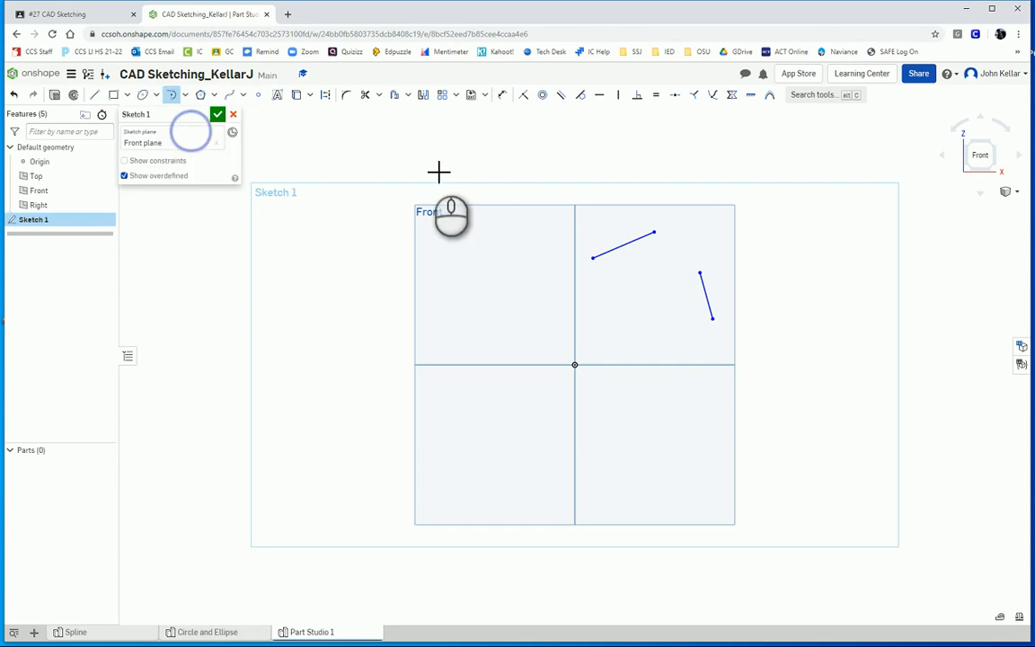
left_click(655, 233)
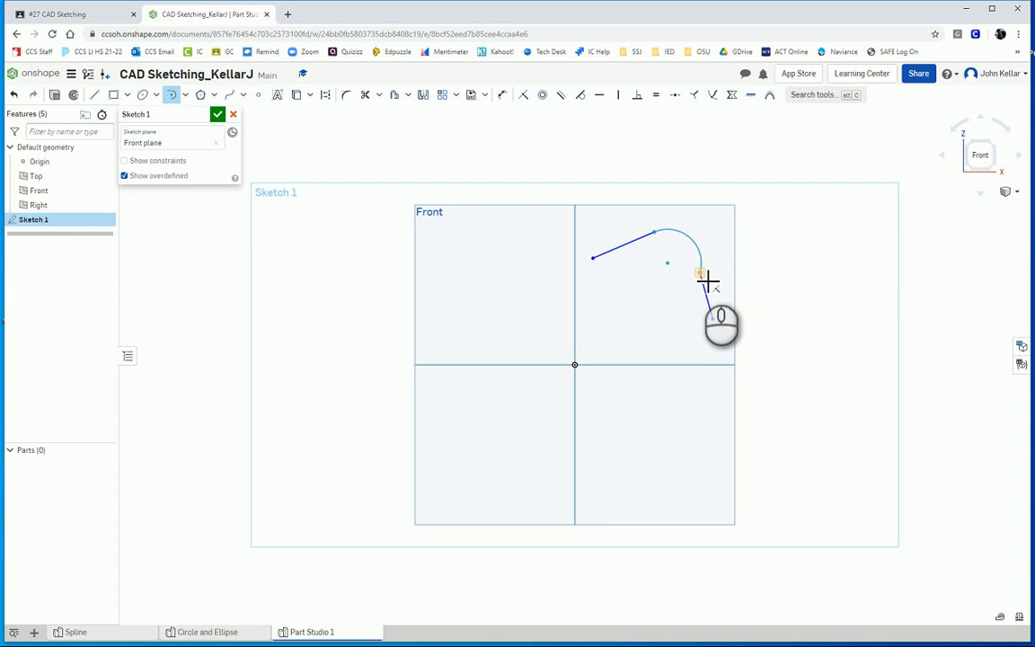
left_click(708, 281)
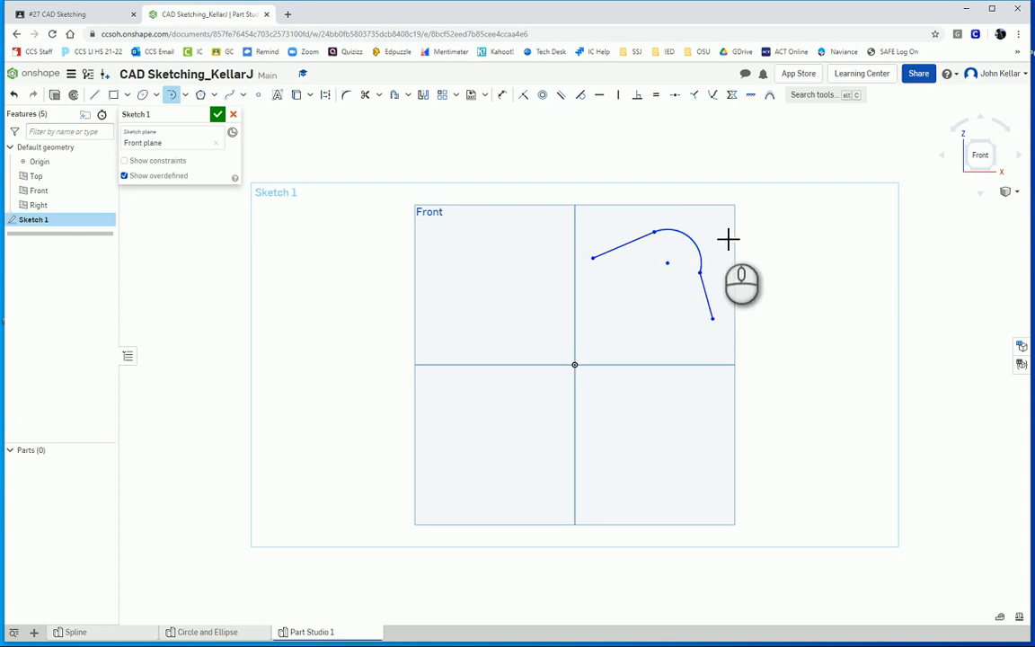
key("Escape")
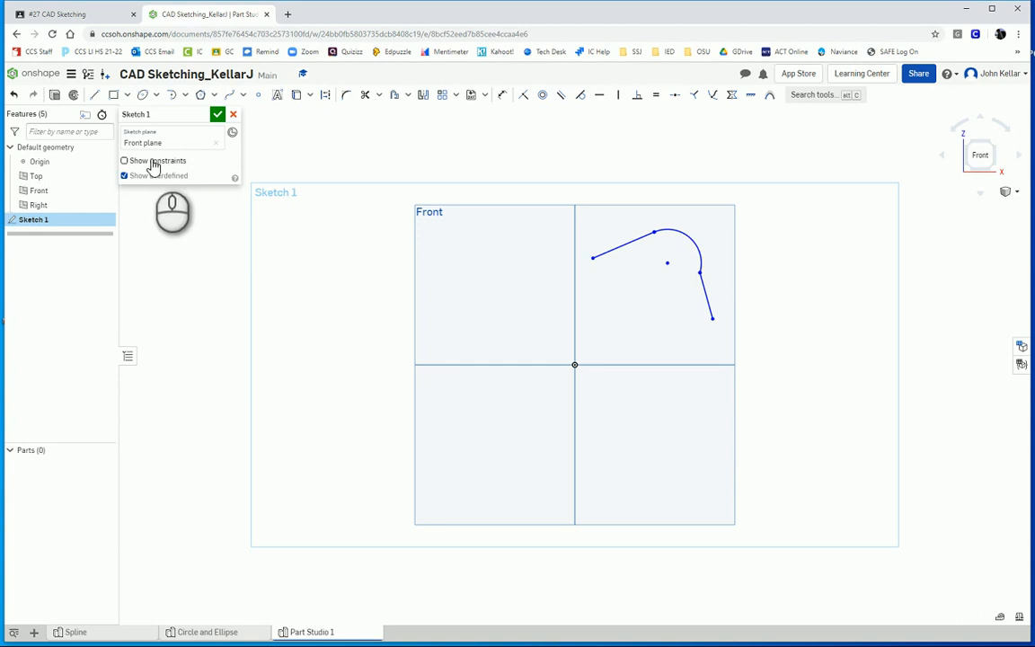
Step: Show the sketch constraints and shift the outer endpoints of both lines slightly inward to test the arc's tangency
left_click(134, 162)
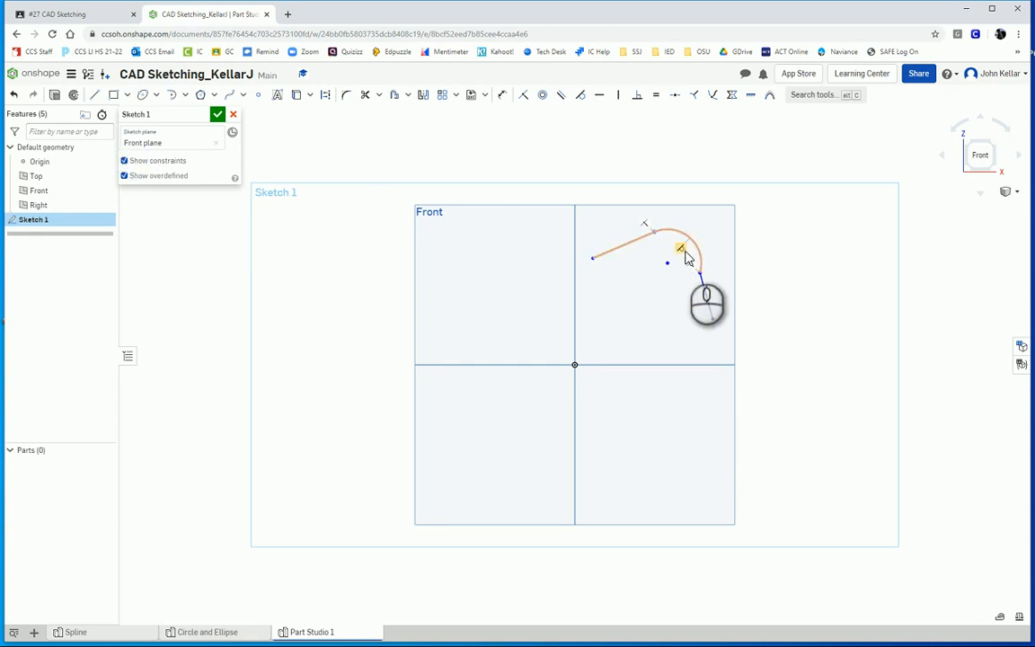
left_click_drag(684, 251, 669, 245)
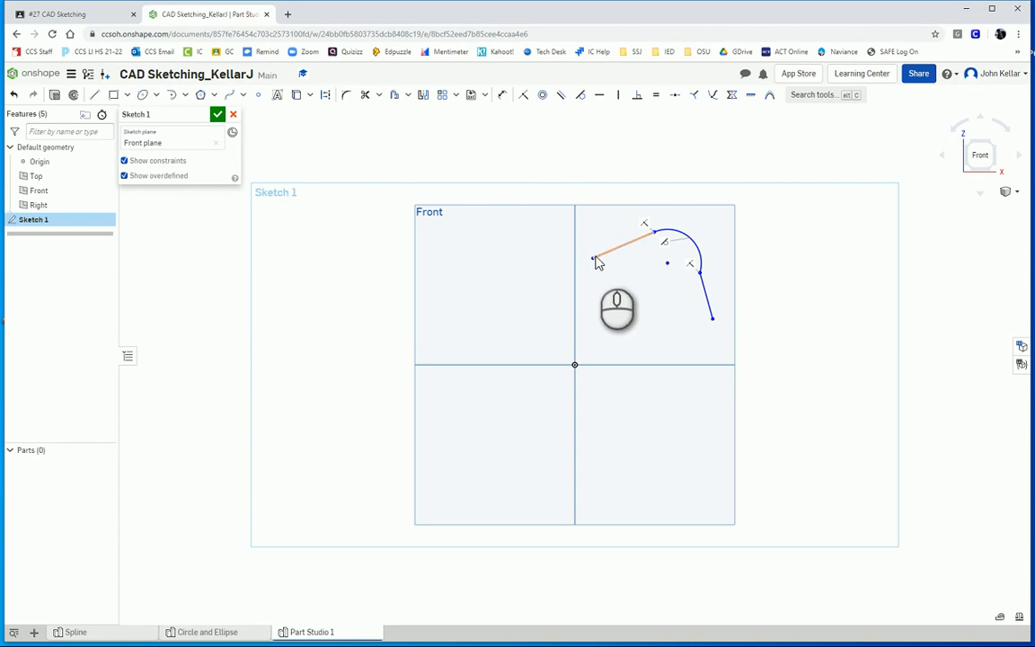
mouse_move(602, 261)
left_mouse_down()
mouse_move(626, 302)
mouse_move(605, 280)
left_mouse_up()
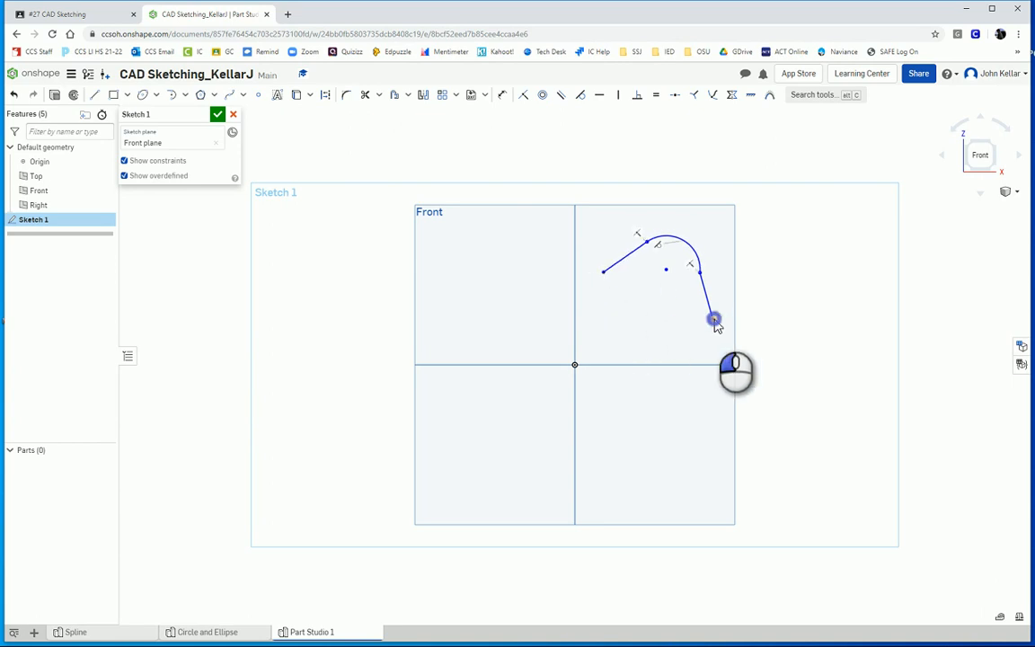
mouse_move(716, 325)
left_mouse_down()
mouse_move(737, 310)
mouse_move(706, 319)
mouse_move(714, 301)
left_mouse_up()
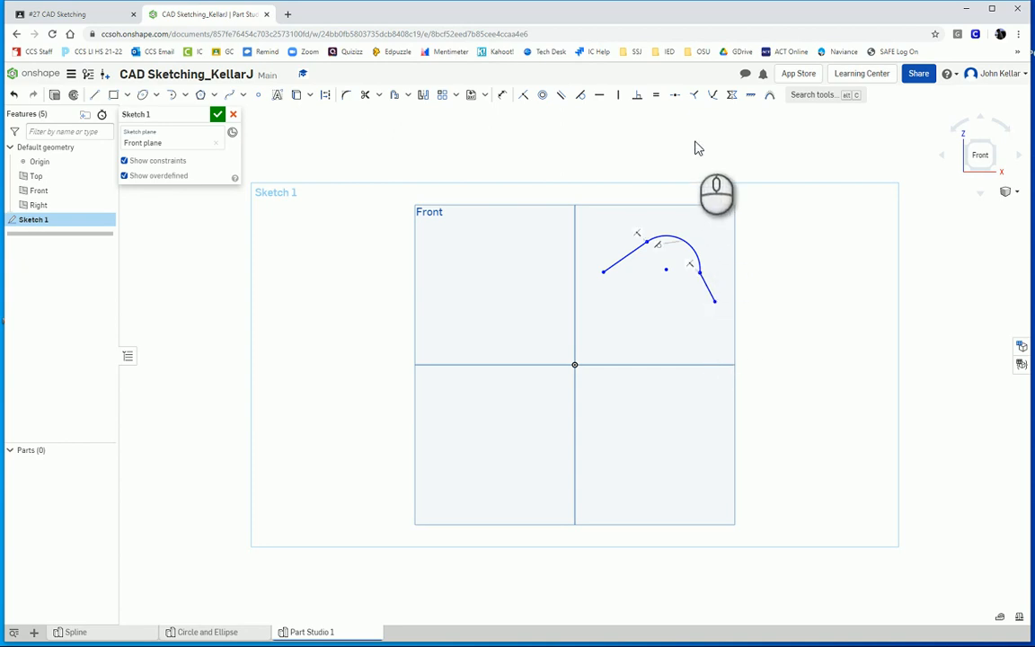
Step: Add a tangent constraint between the arc and the steeper right-hand line, and finish the sketch
left_click(578, 96)
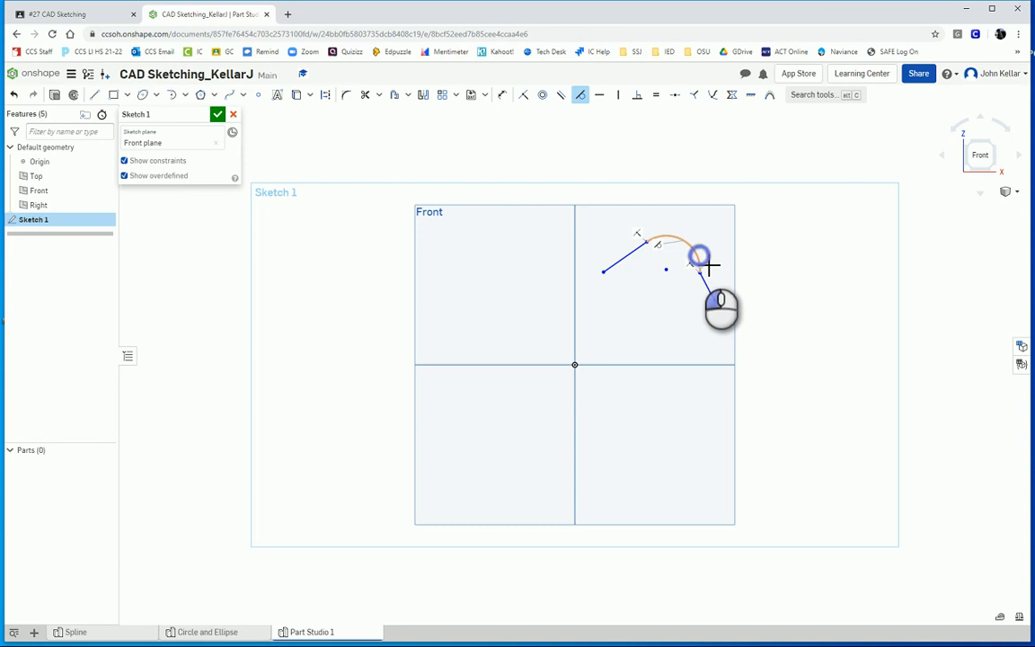
left_click(722, 294)
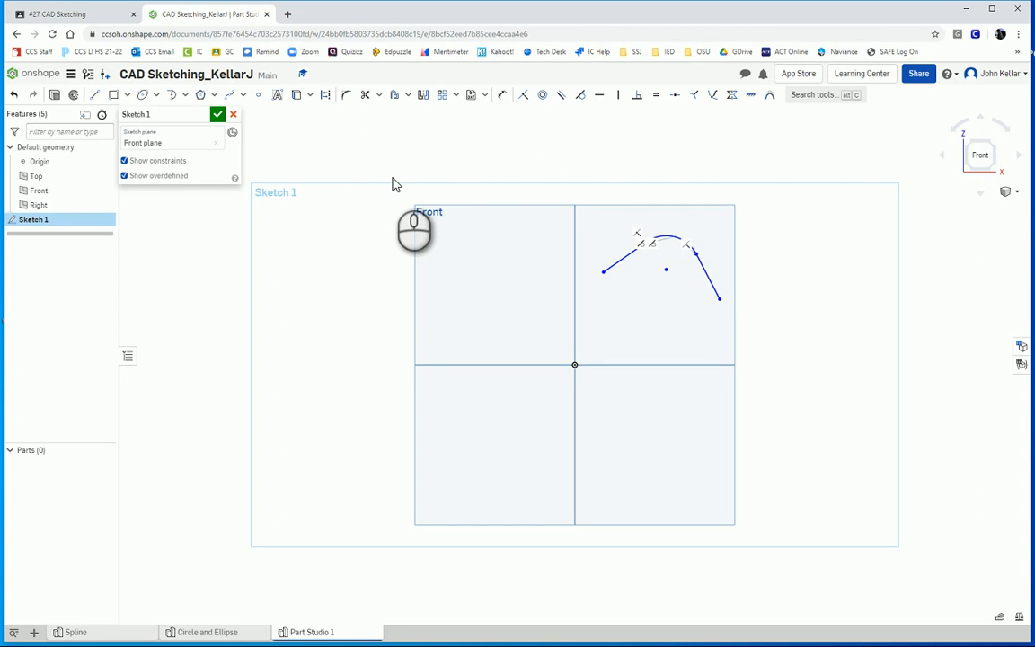
left_click(217, 115)
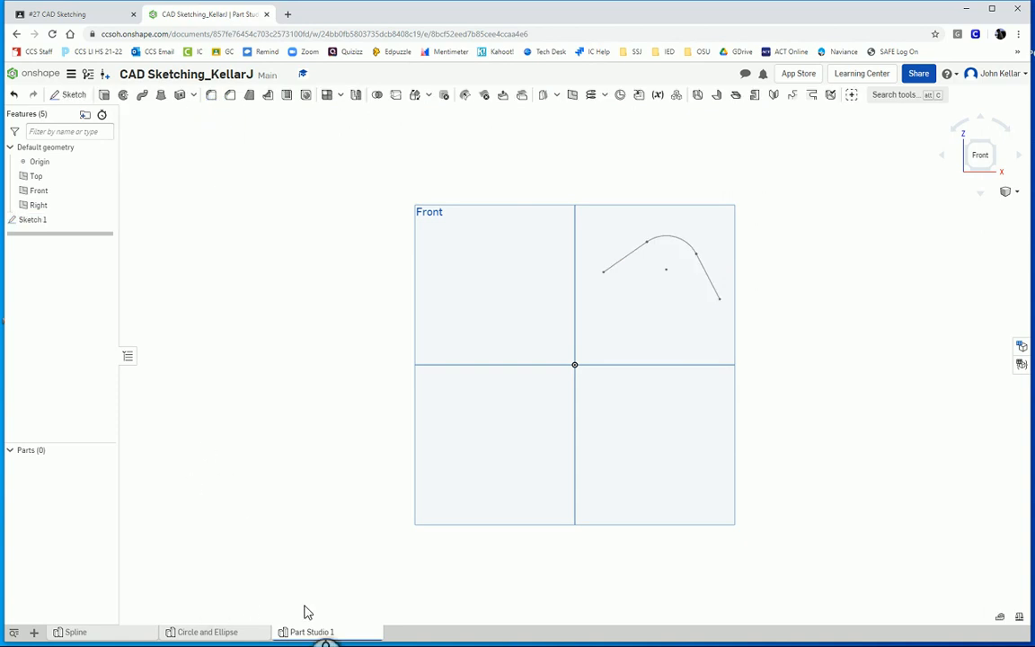
Step: Rename the current Part Studio as Arcs and add a fourth Part Studio to the document
right_click(321, 638)
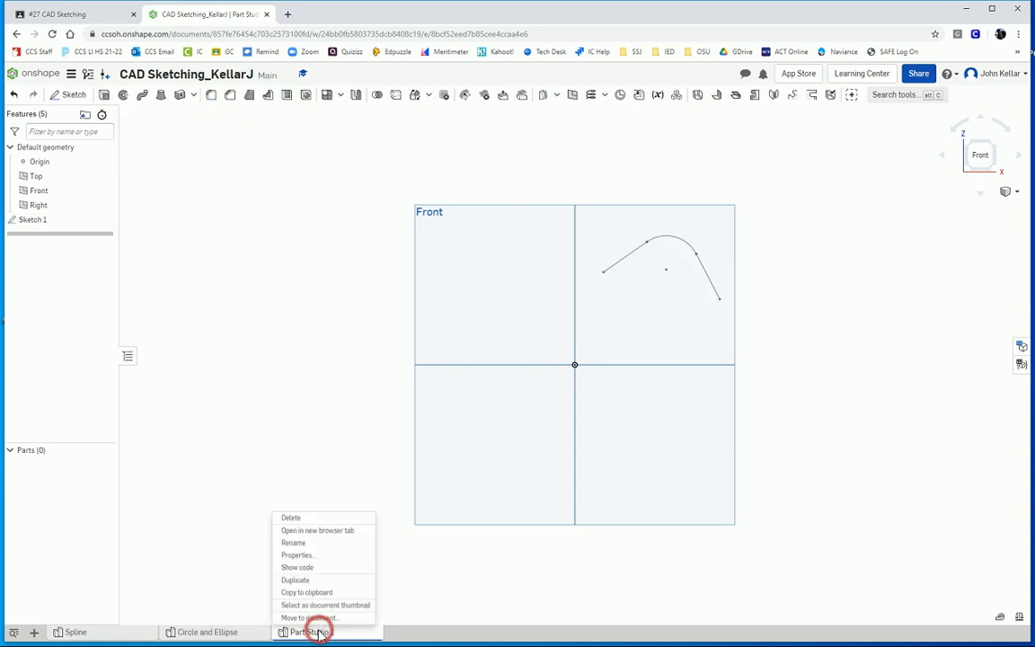
left_click(307, 545)
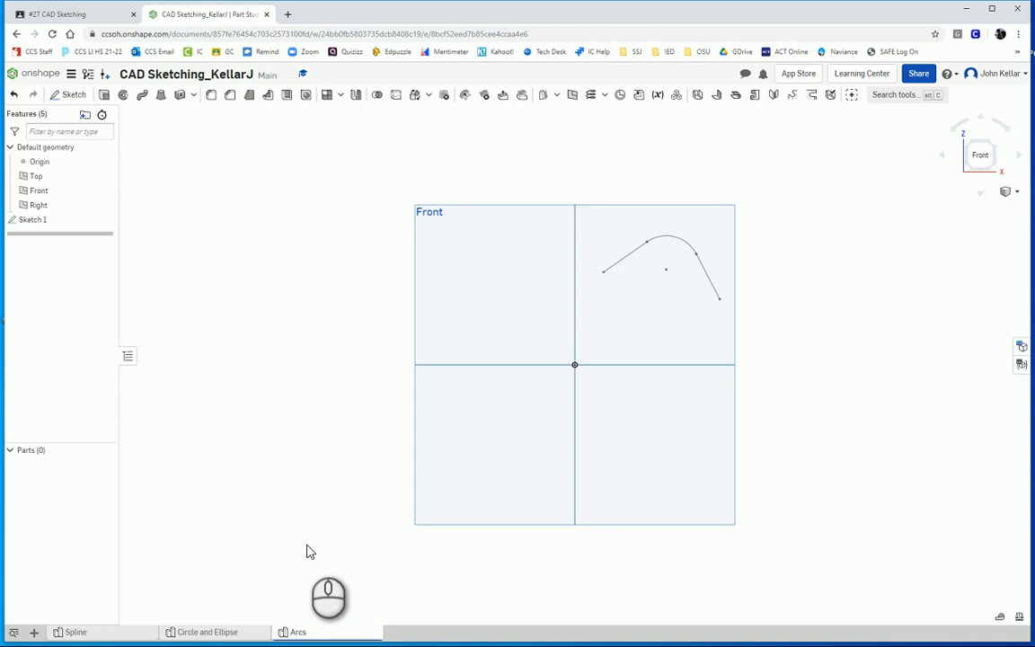
left_click(30, 633)
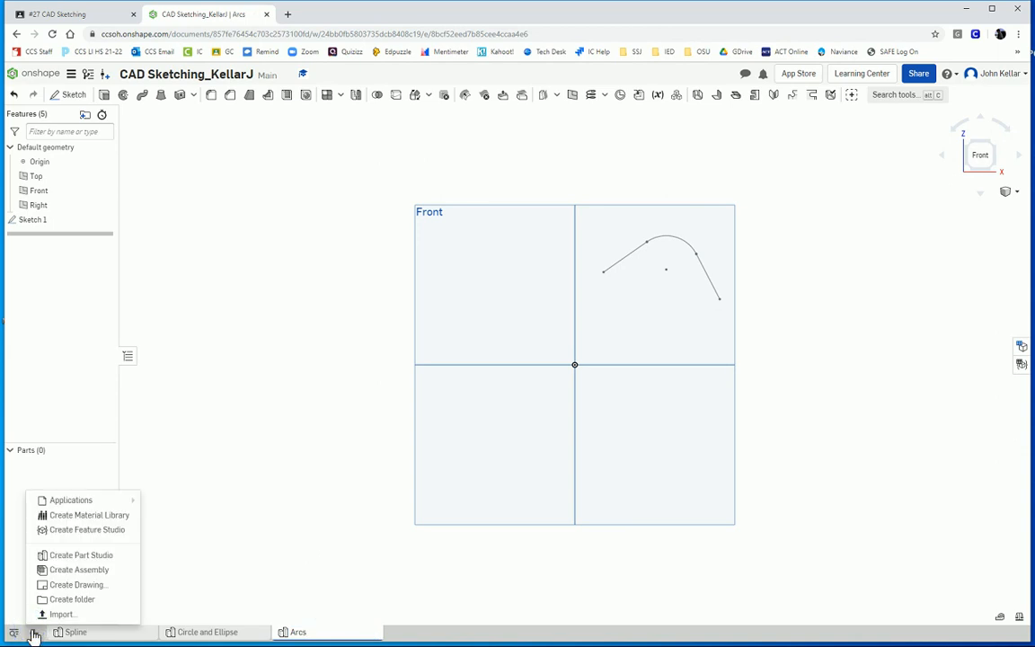
left_click(70, 555)
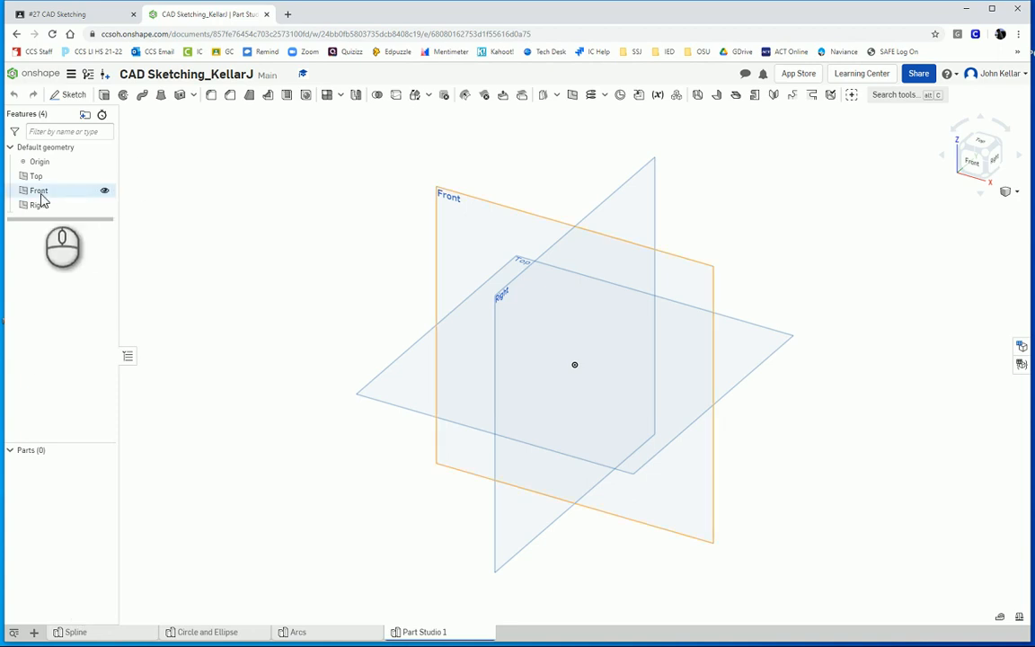
Step: Start a sketch on the Front plane and draw a corner rectangle 2 wide by 1.5 high, up and right from the origin
left_click(65, 94)
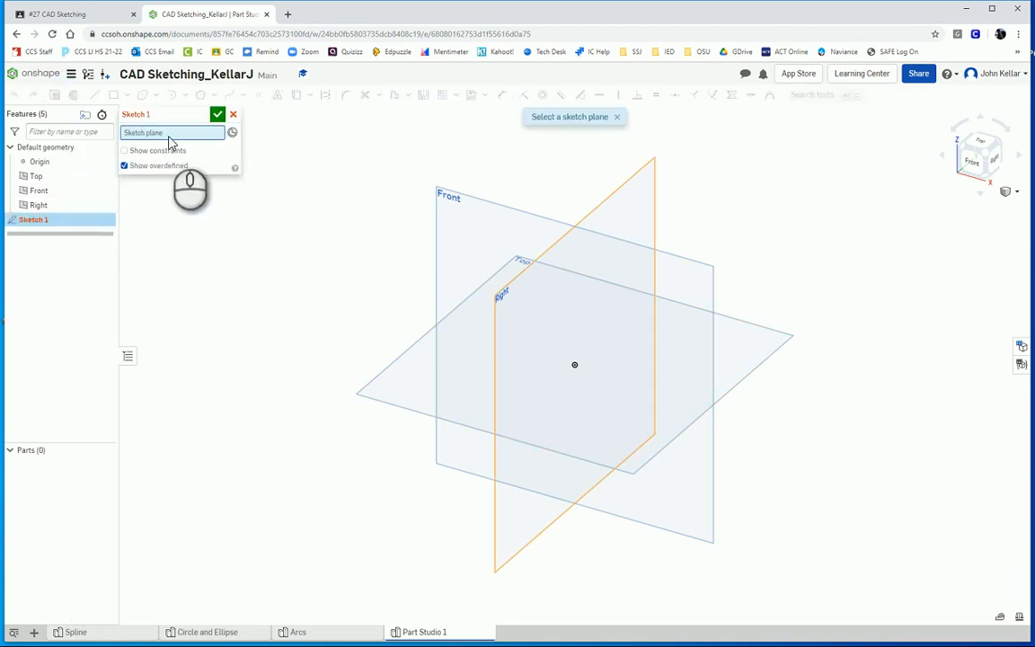
left_click(489, 225)
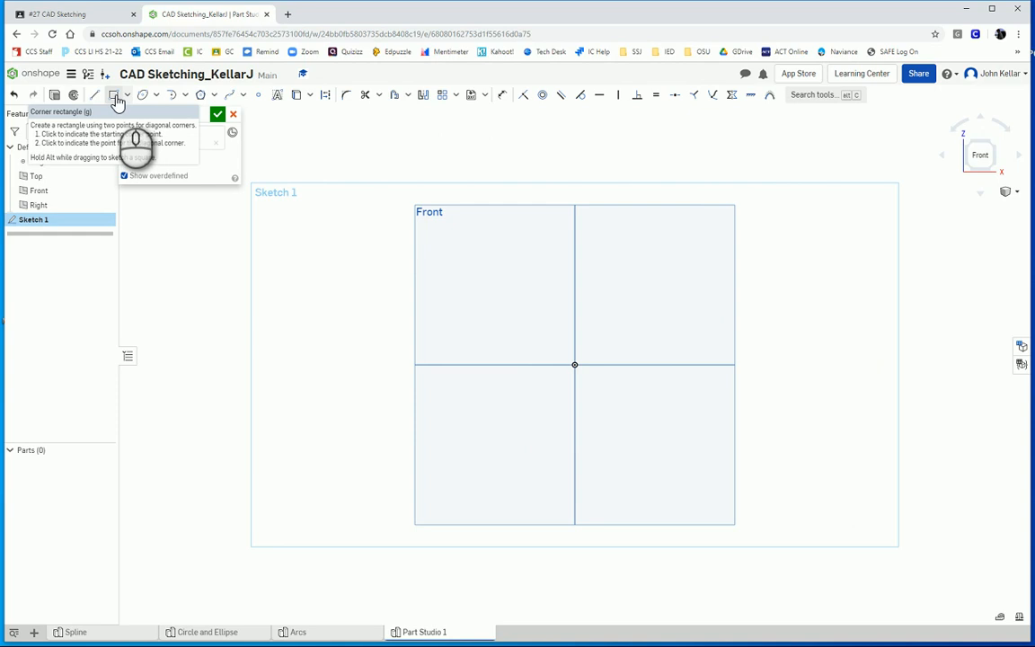
left_click(114, 95)
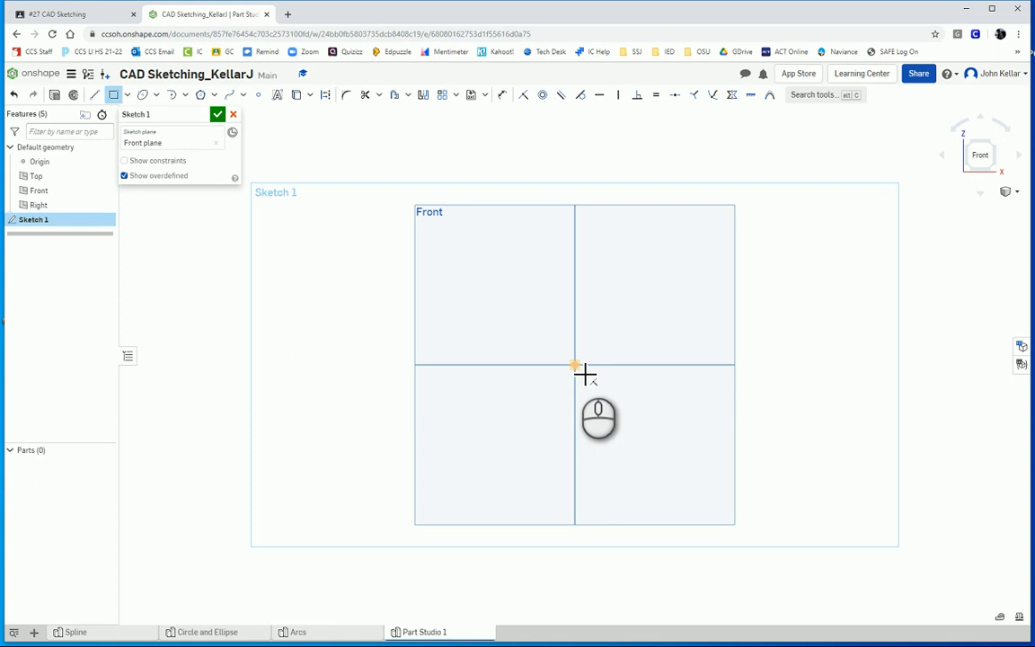
left_click(575, 365)
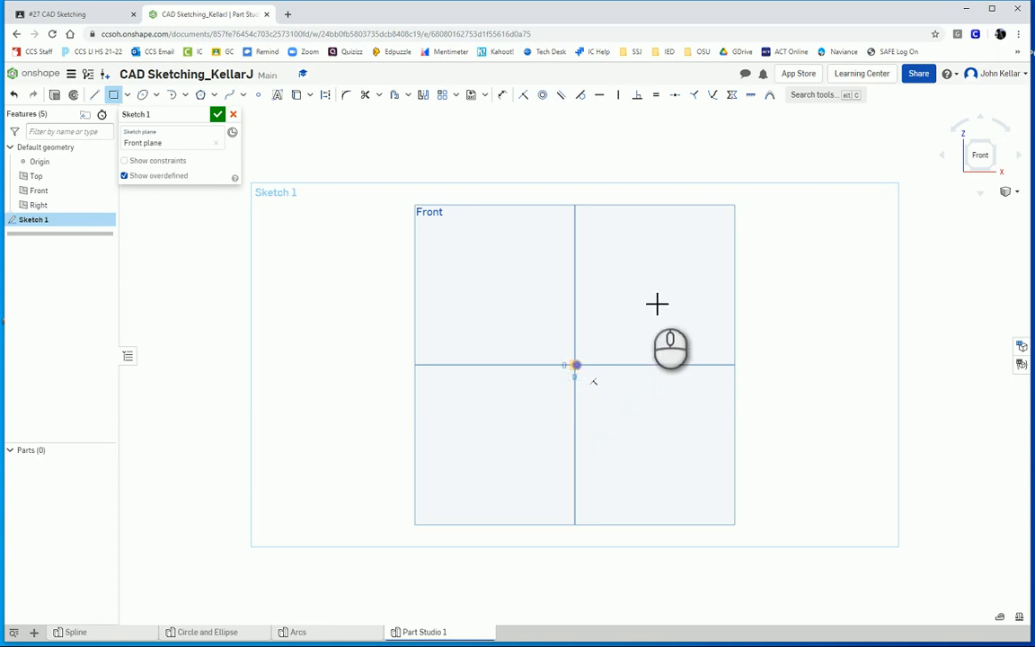
left_click(707, 269)
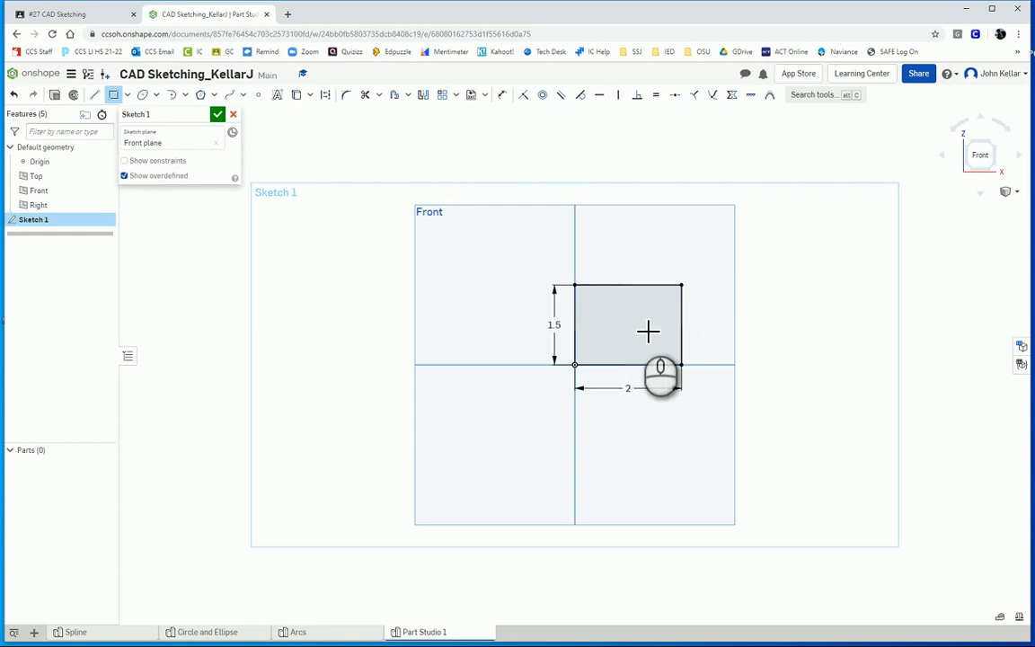
Step: Fillet the rectangle's upper-right corner between the top and right edges with a 0.25 in radius
scroll(630, 340, "up", 2)
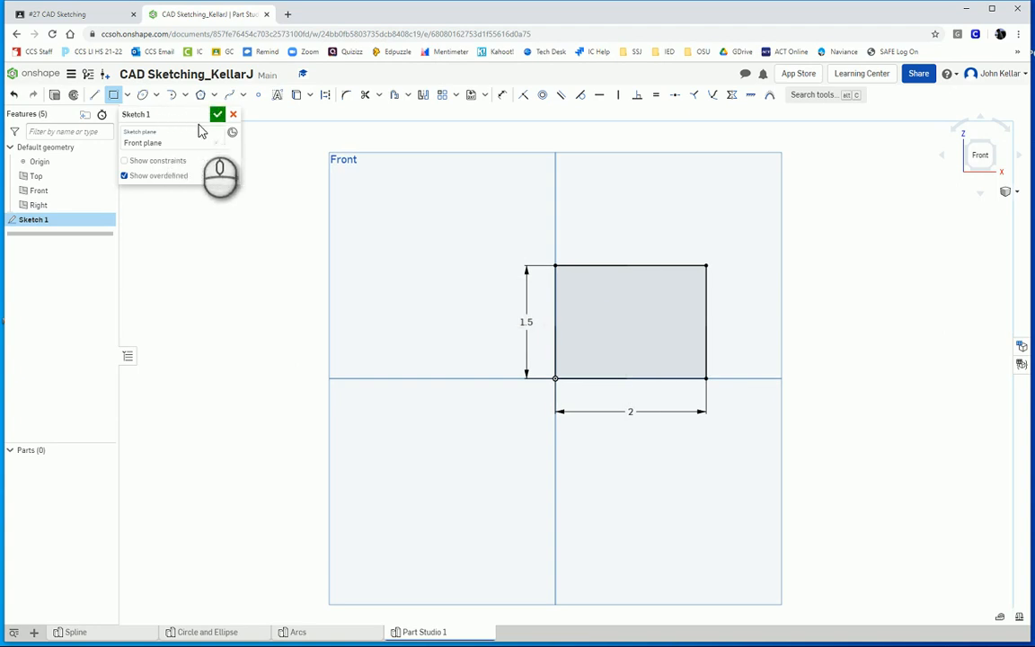
left_click(349, 97)
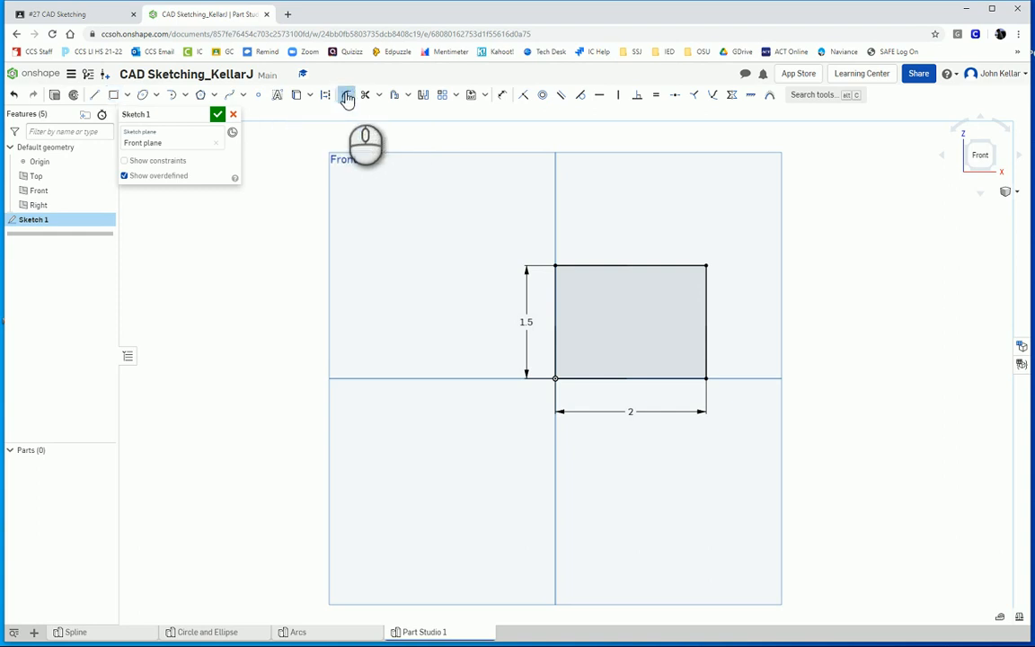
left_click(695, 266)
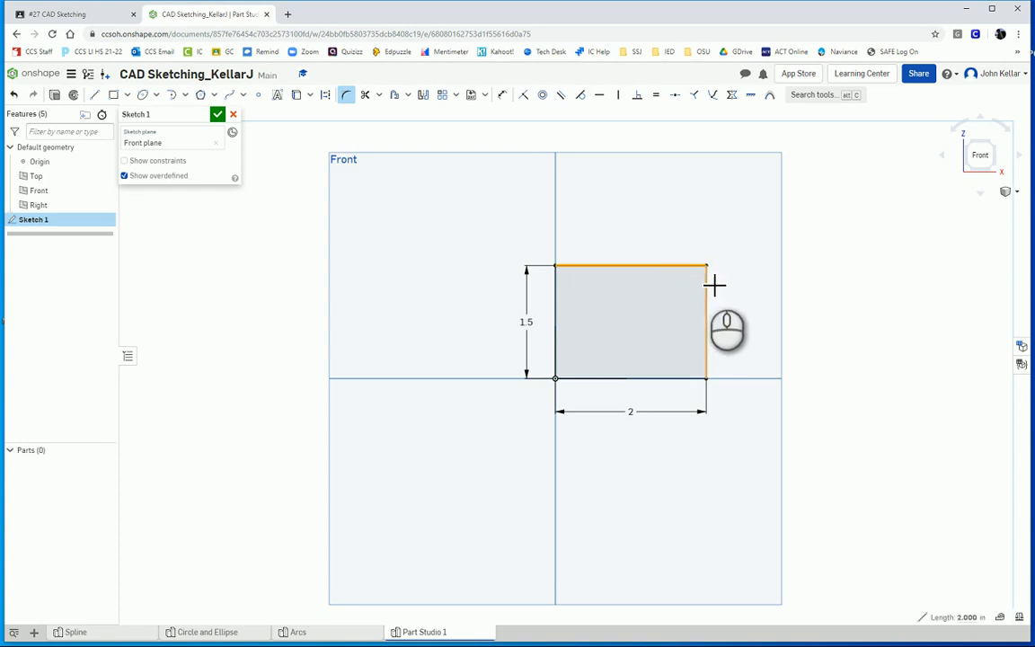
left_click(707, 269)
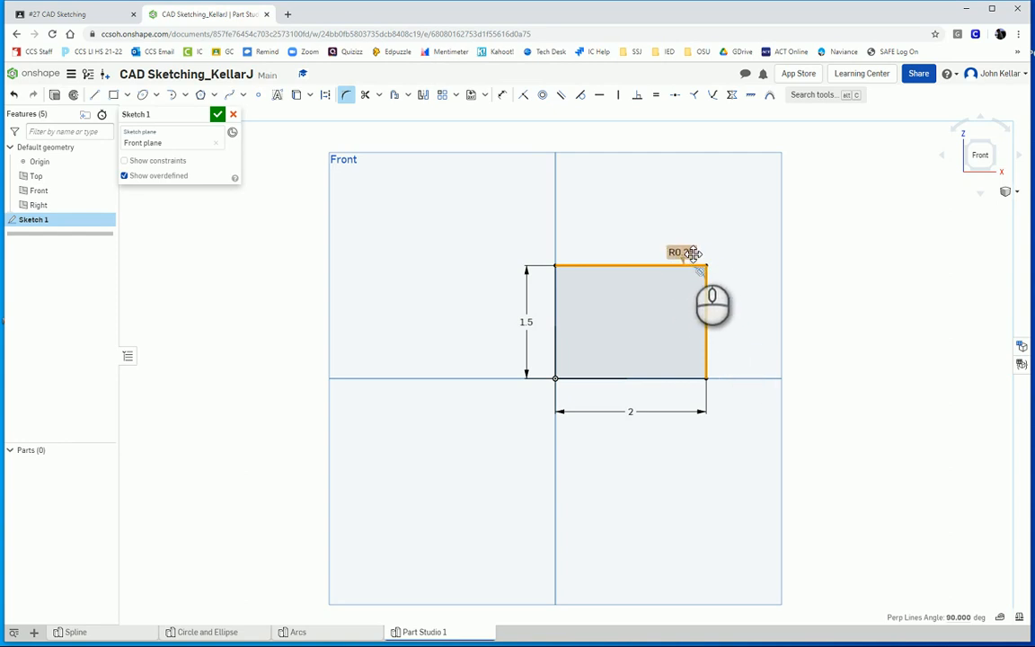
left_click(738, 336)
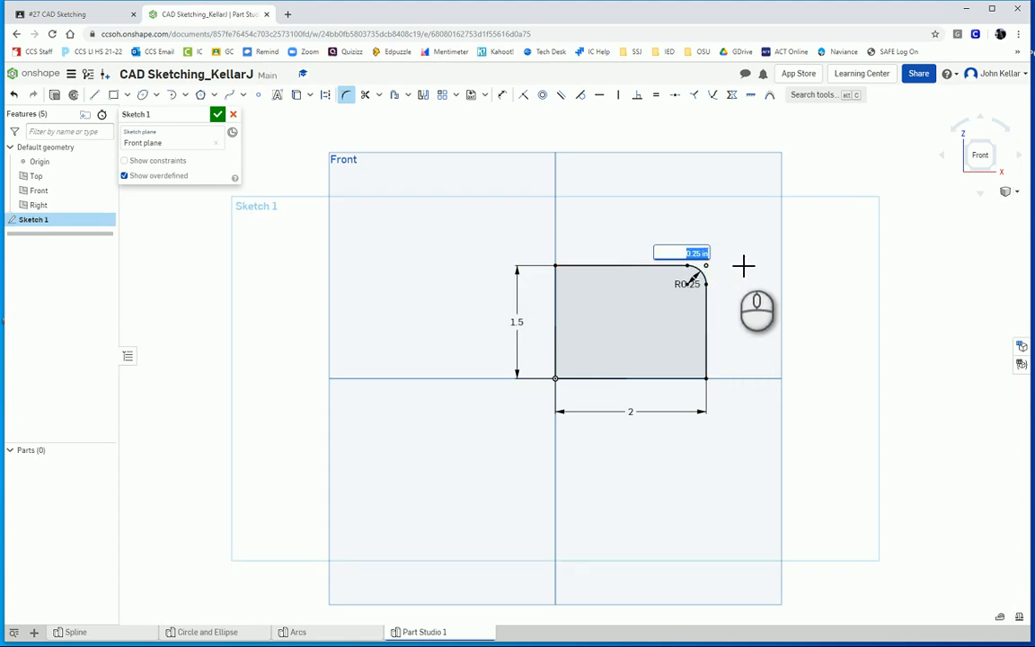
Step: Try to fillet the rectangle's lower-right corner with a 0.75 in radius and undo the radius change
left_click(711, 374)
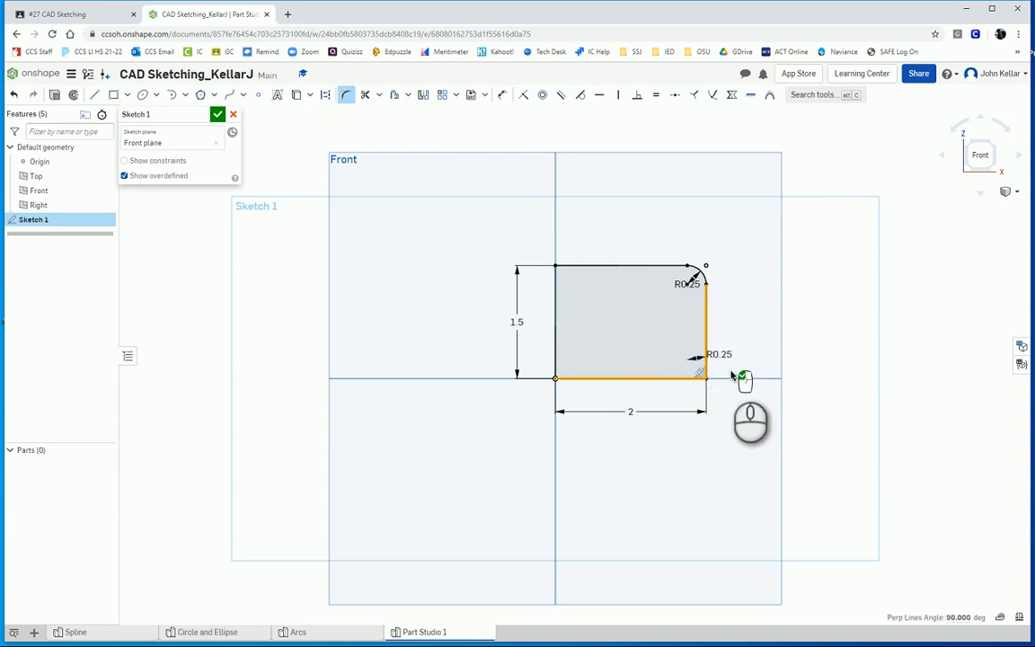
left_click(729, 375)
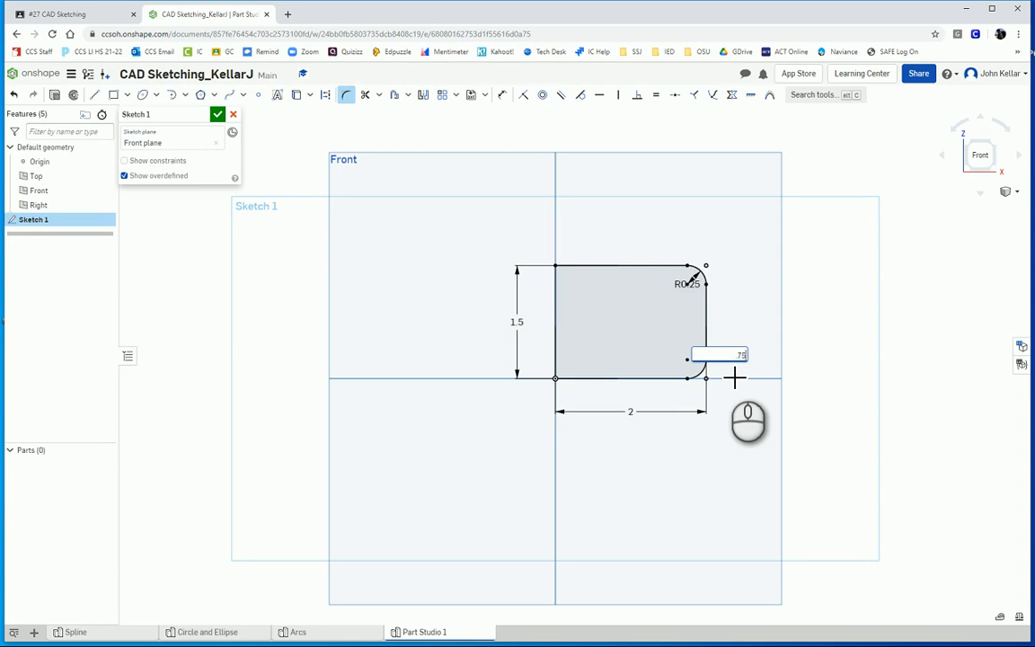
key("ctrl+z")
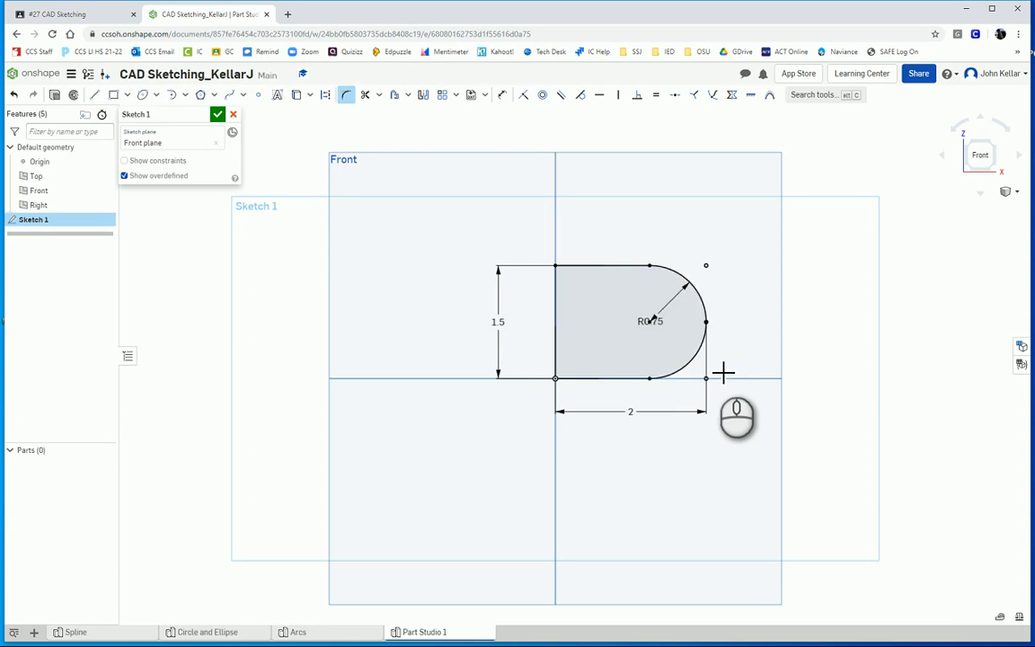
key("ctrl+z")
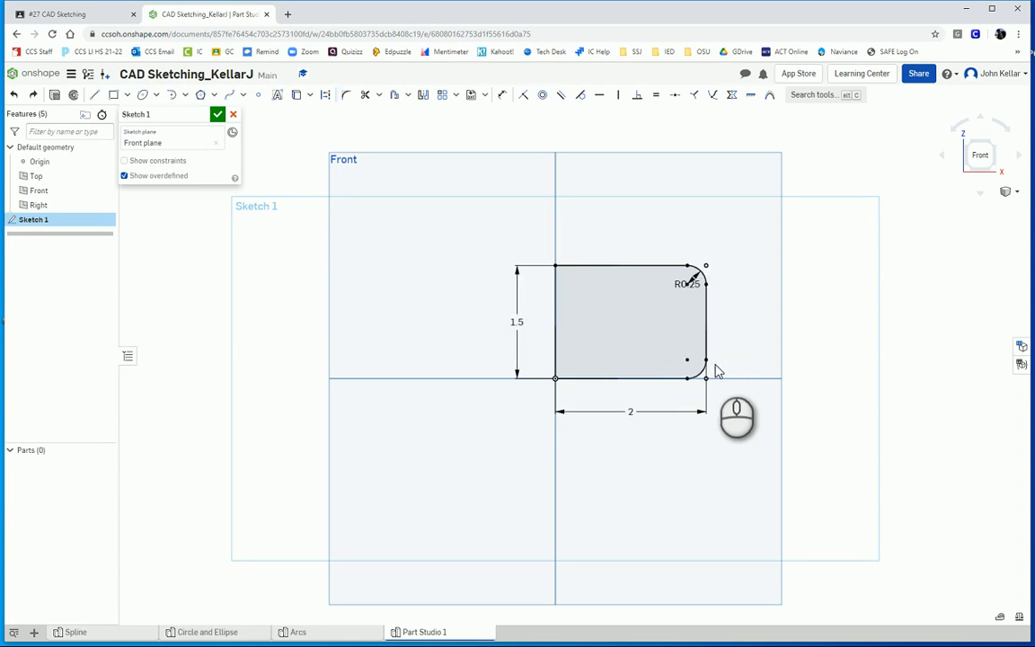
Step: Try to dimension the lower-right fillet's radius as 0.75 in, and undo both the dimension and that fillet
left_click(705, 378)
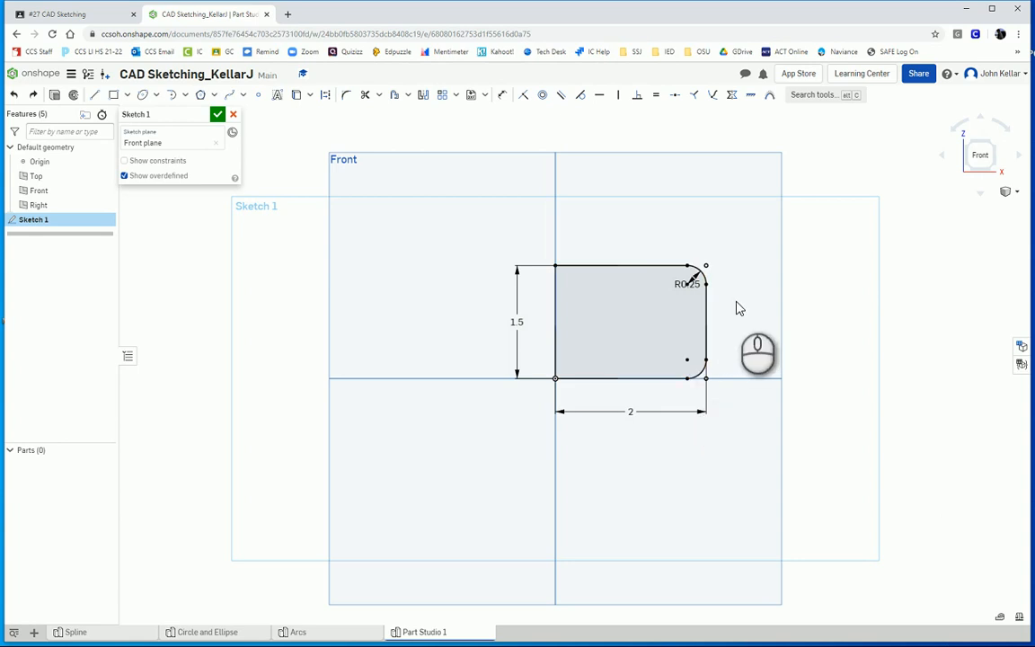
key("f")
left_click(704, 376)
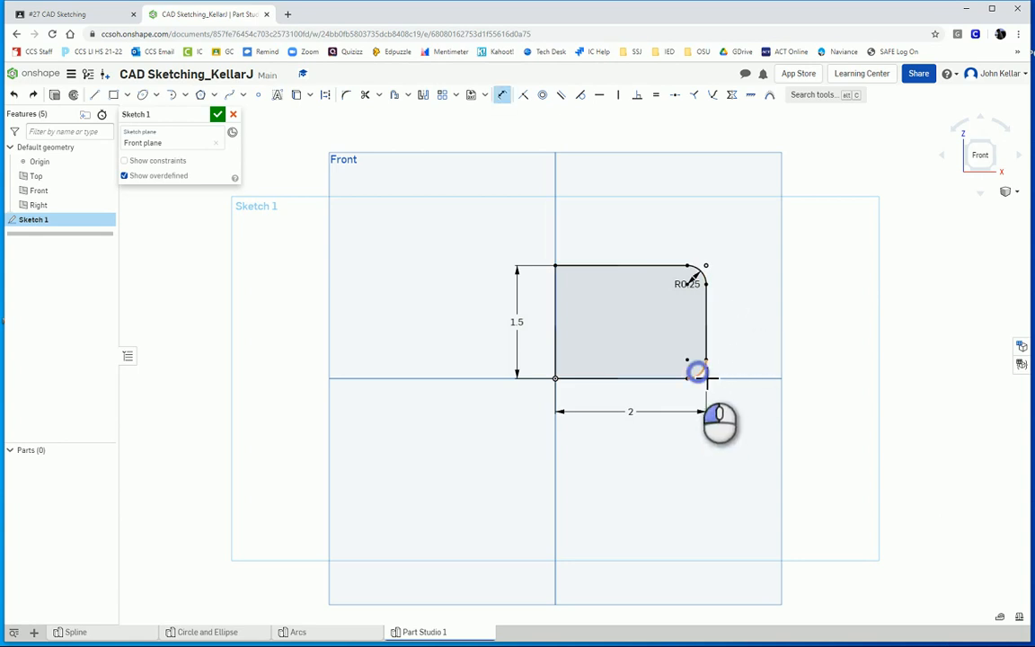
left_click(758, 360)
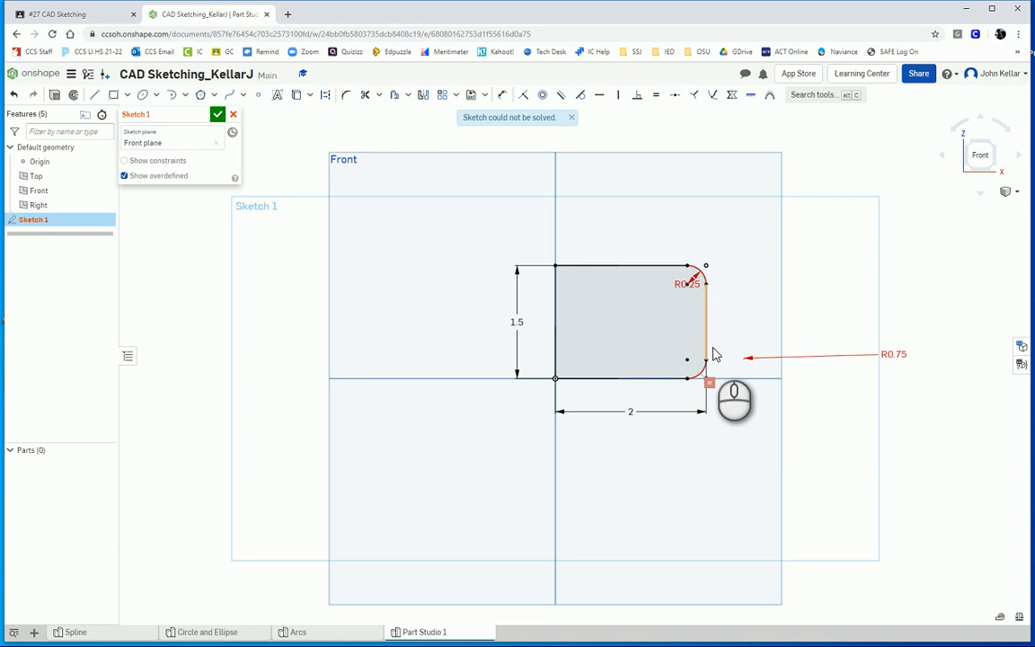
key("ctrl+z")
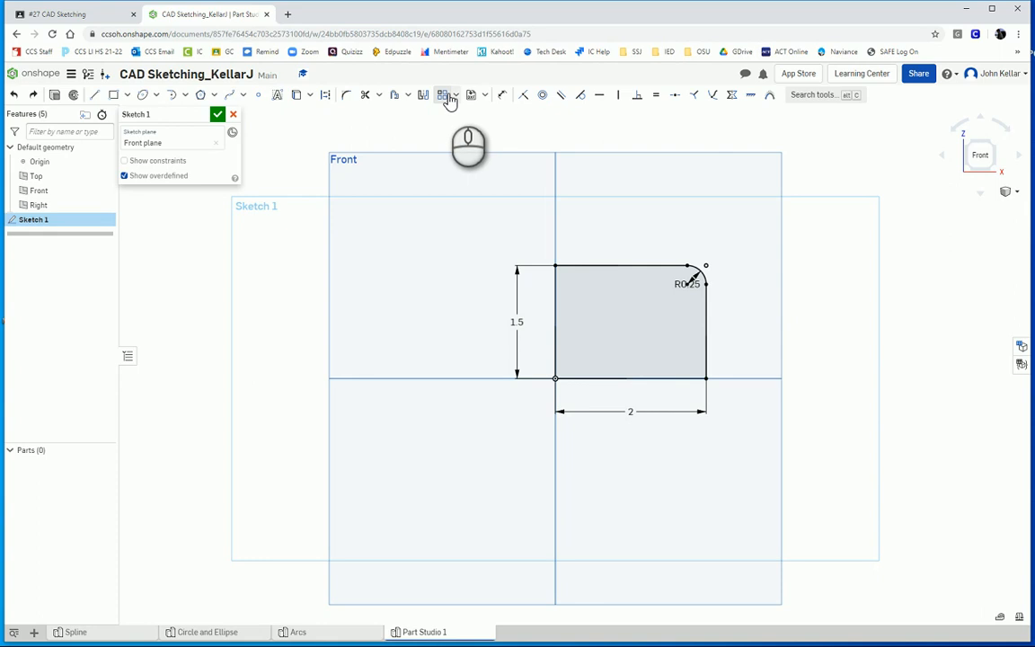
Step: Fillet the lower-right corner between the right and bottom edges with a separate 0.75 in radius
left_click(344, 96)
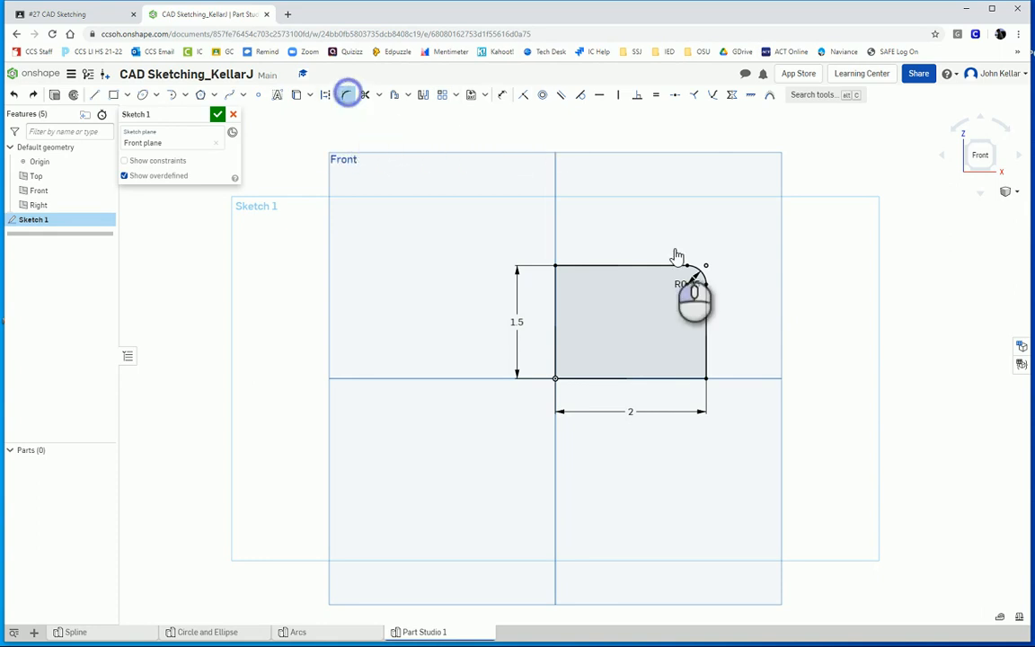
left_click(706, 352)
left_click(690, 380)
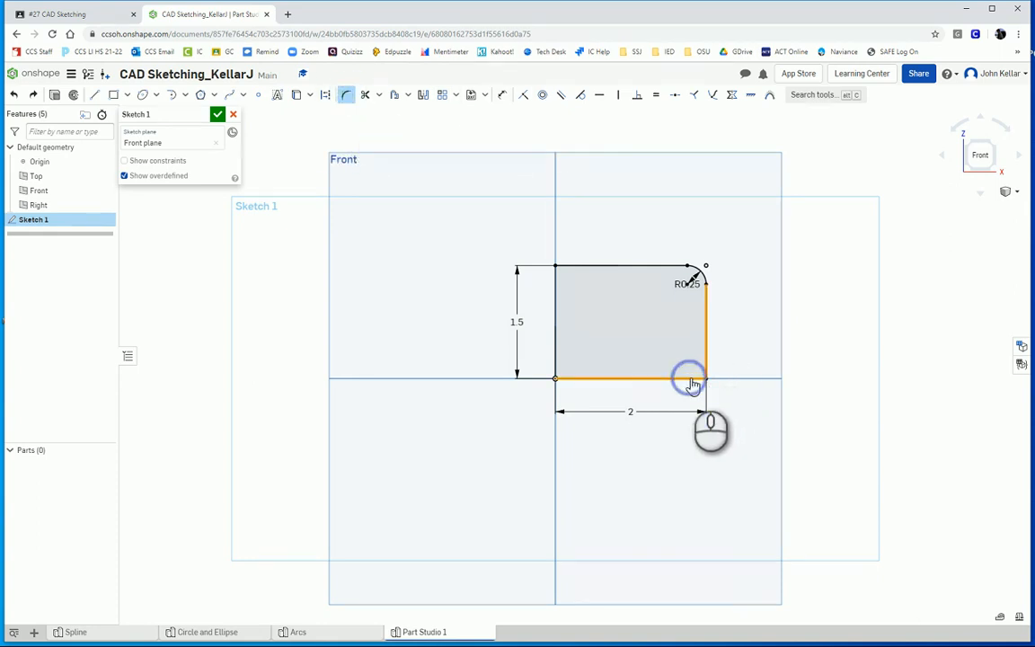
left_click(759, 353)
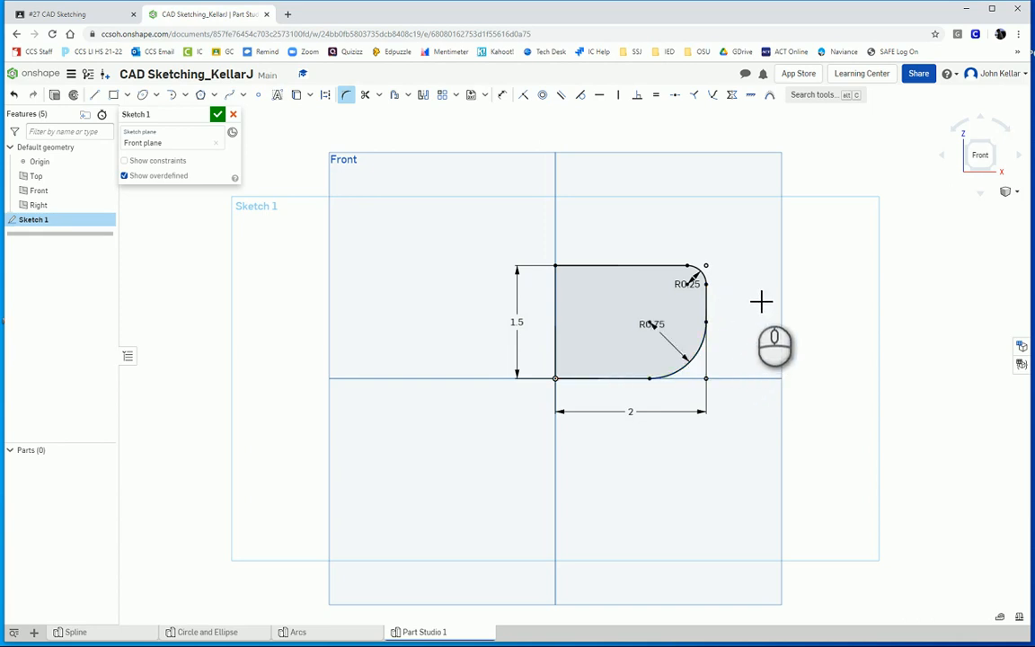
Step: Fillet the lower-left corner at the origin with a 0.5 in radius and finish the sketch
left_click(556, 363)
left_click(569, 380)
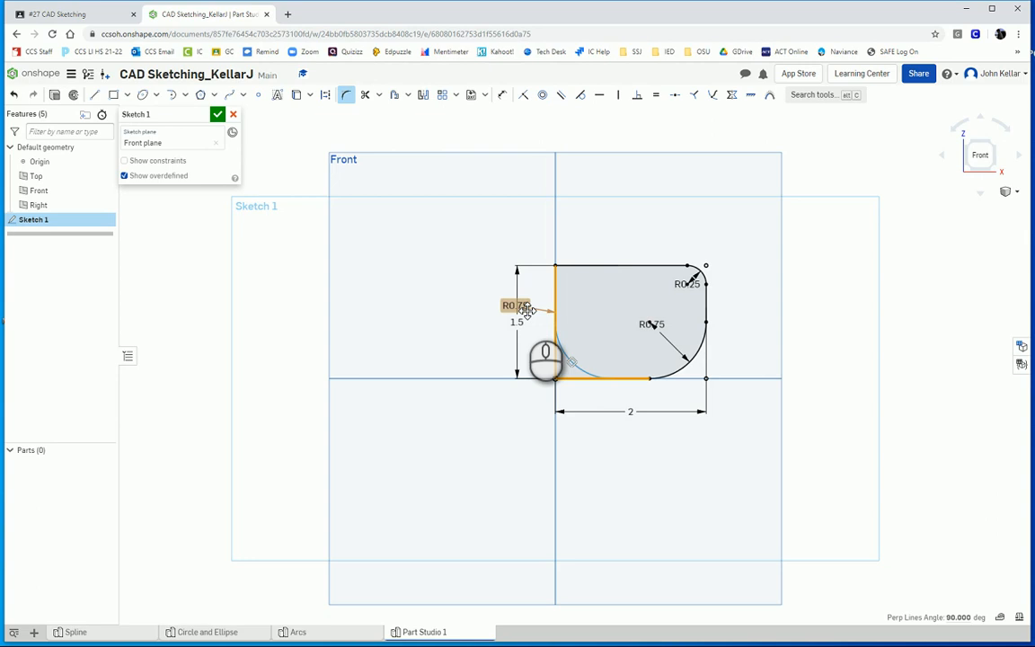
left_click(523, 307)
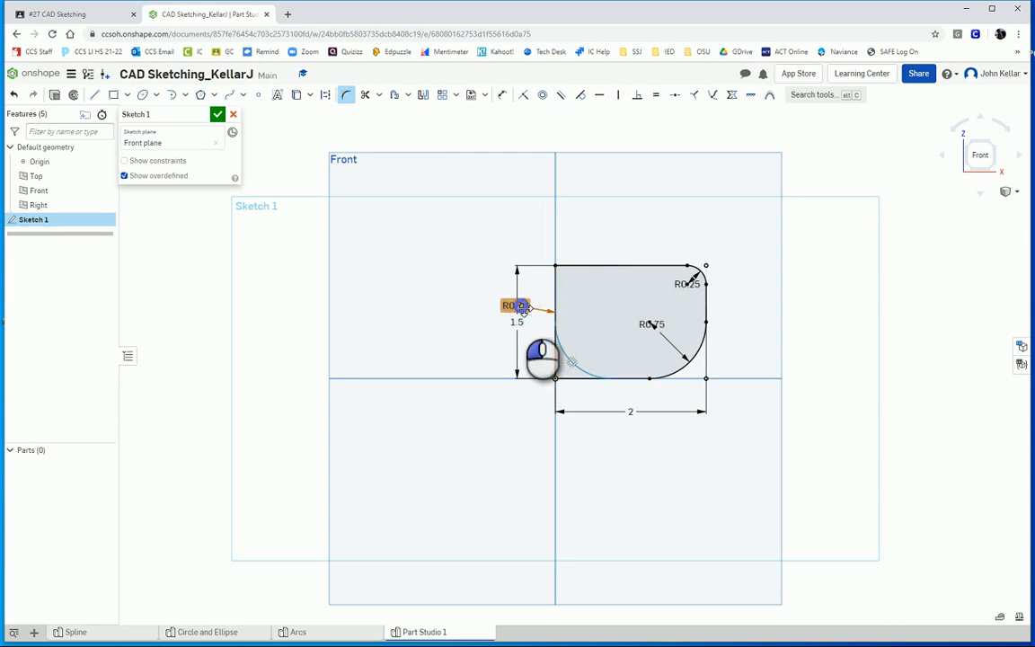
left_click(524, 306)
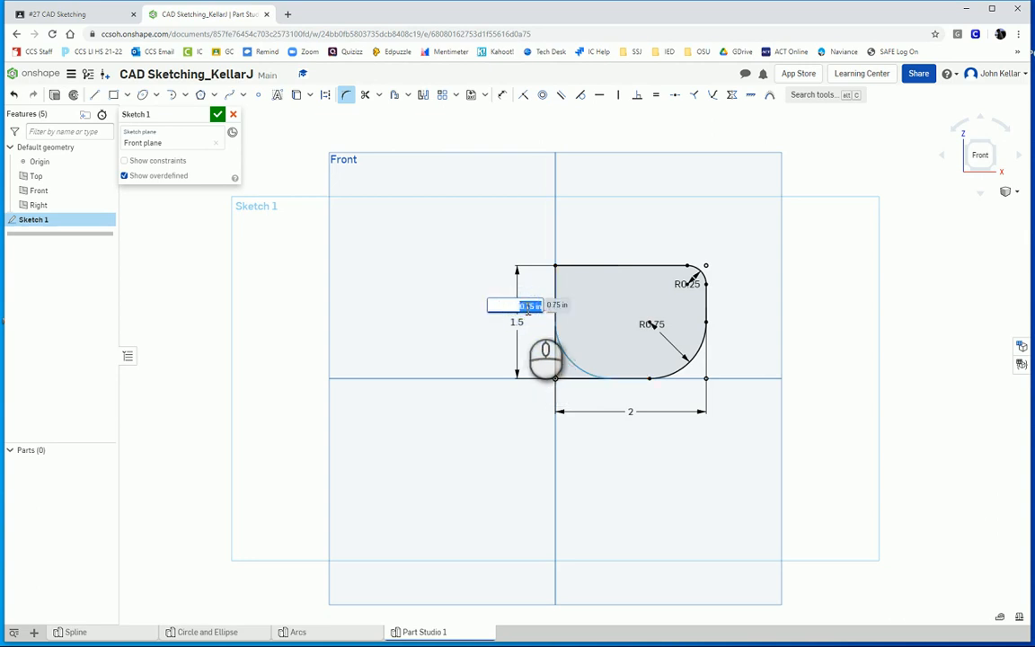
type("0.5")
key("Return")
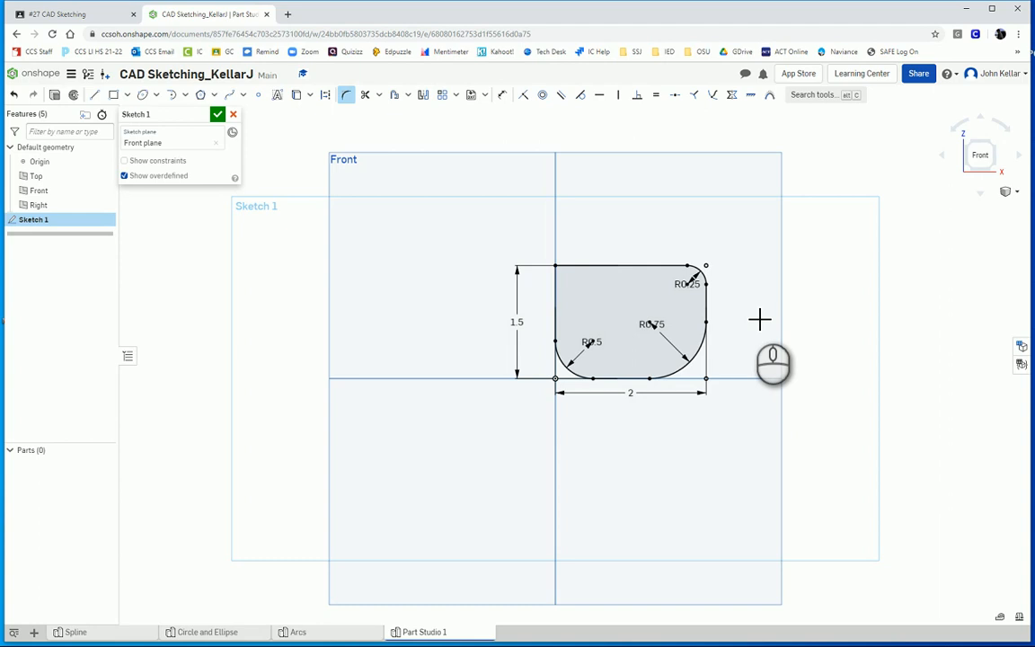
left_click(218, 114)
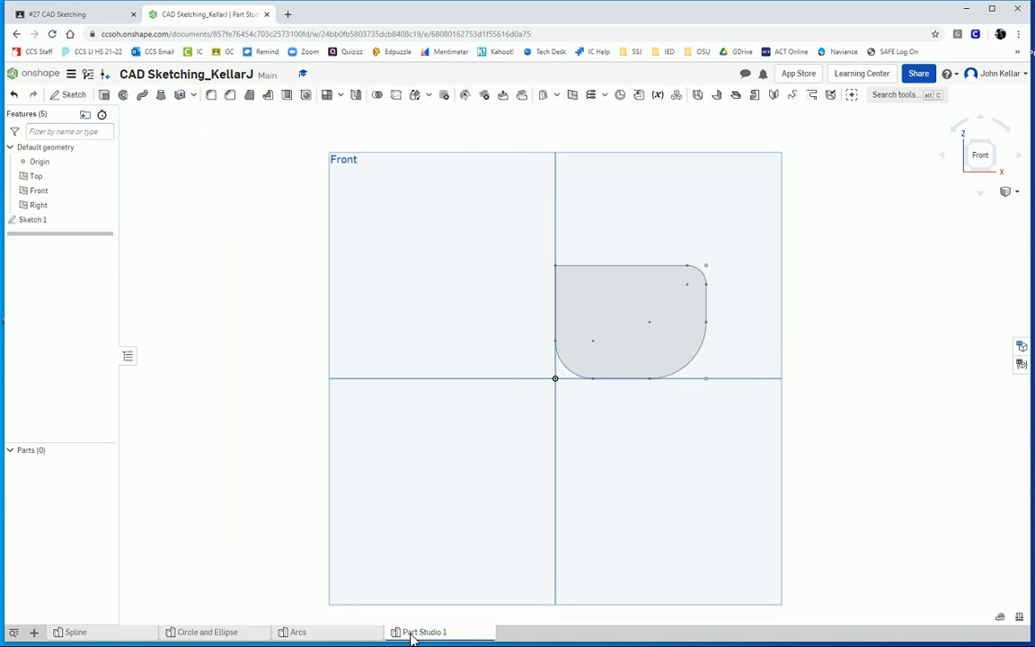
Step: Rename the current Part Studio as Fillet and add a fifth Part Studio to the document
right_click(416, 634)
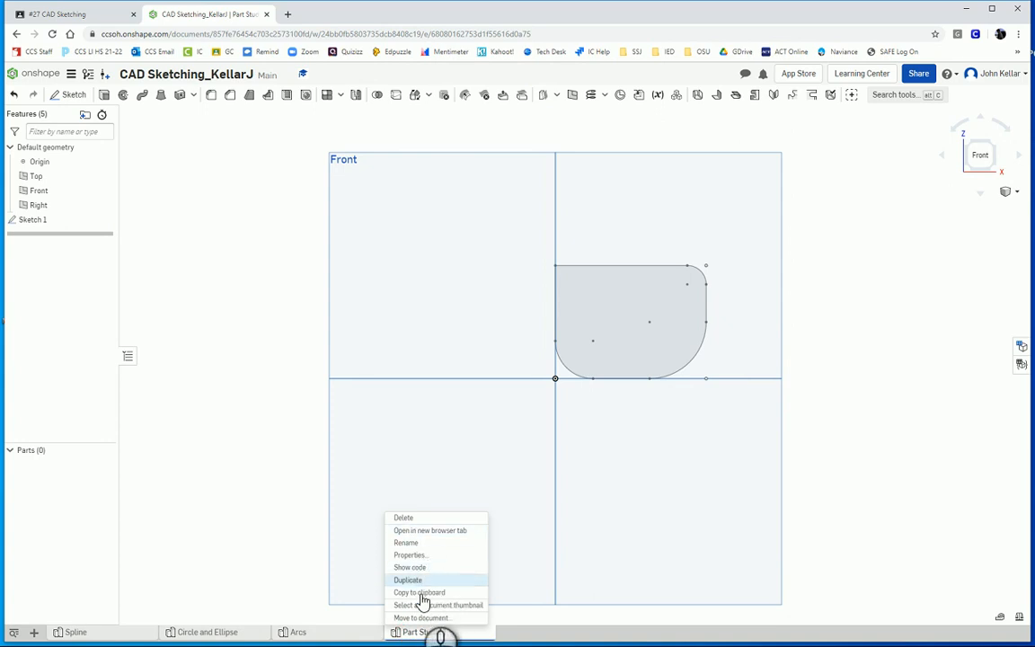
left_click(413, 544)
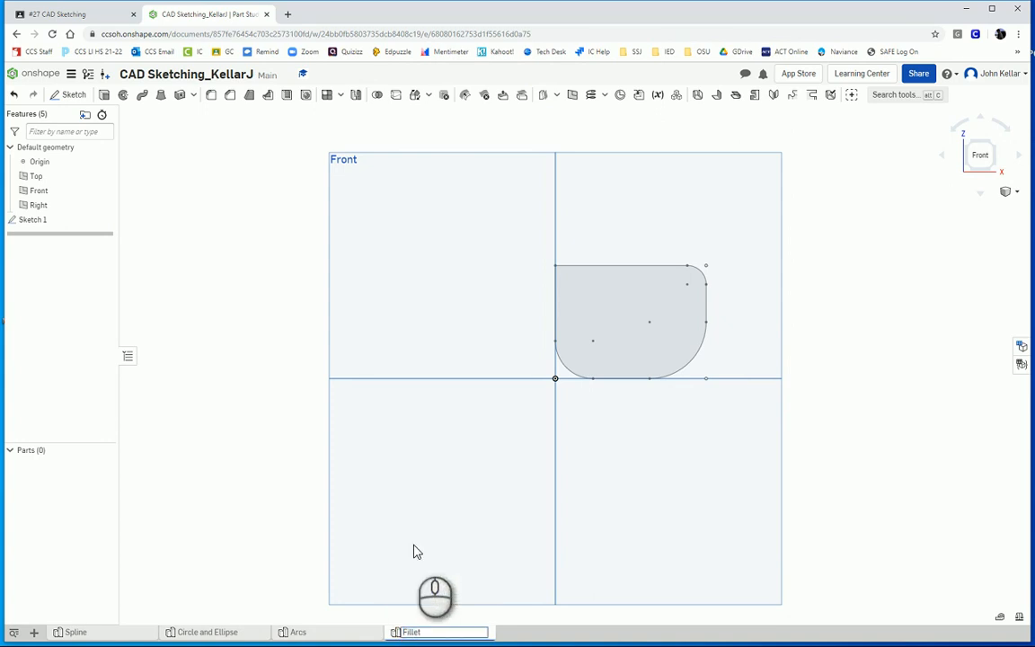
type("Fillet")
left_click(547, 629)
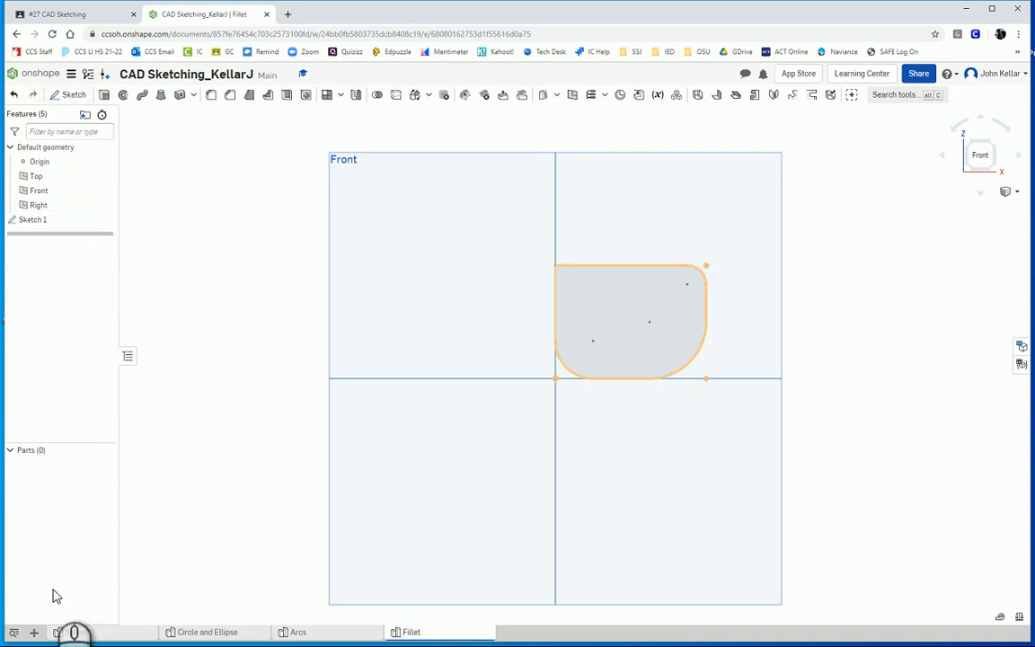
left_click(33, 633)
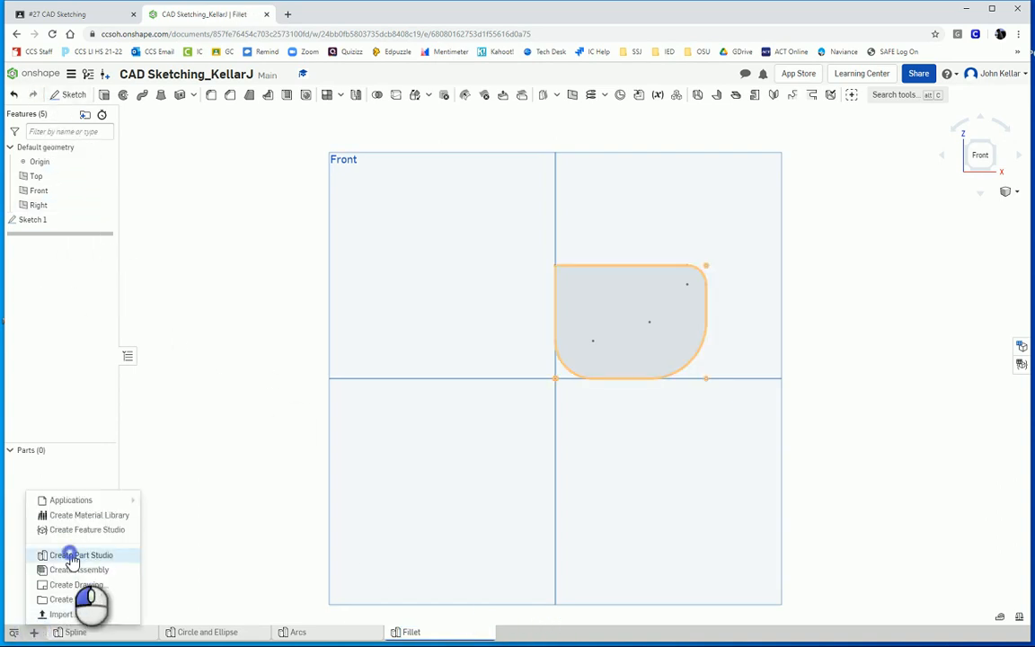
left_click(72, 555)
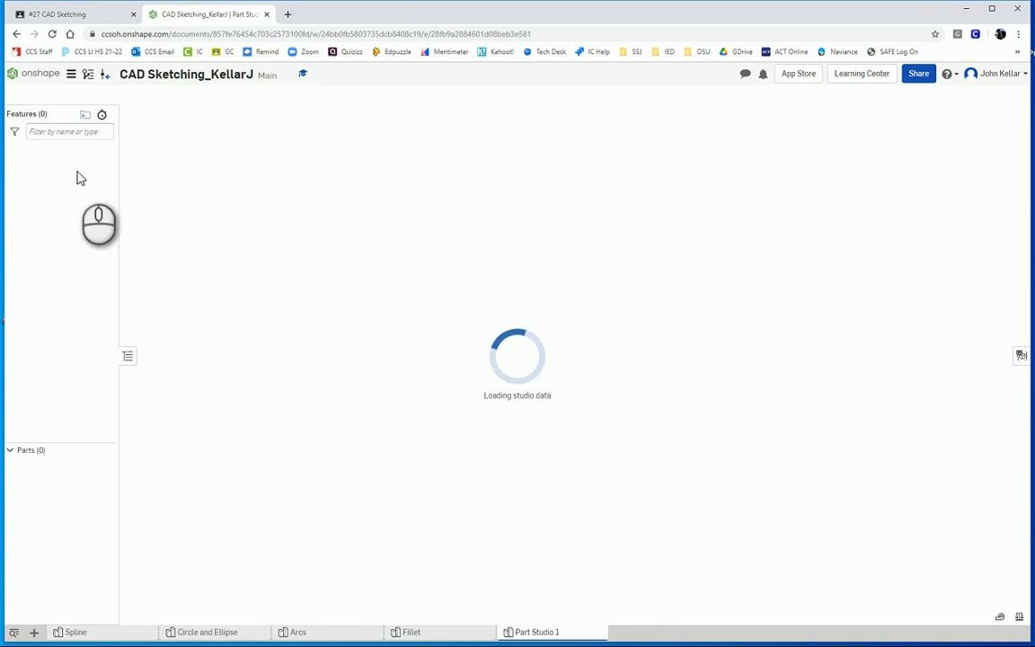
Step: Start a sketch on the Front plane and draw a six-sided circumscribed polygon in the plane's upper-left quadrant
left_click(70, 94)
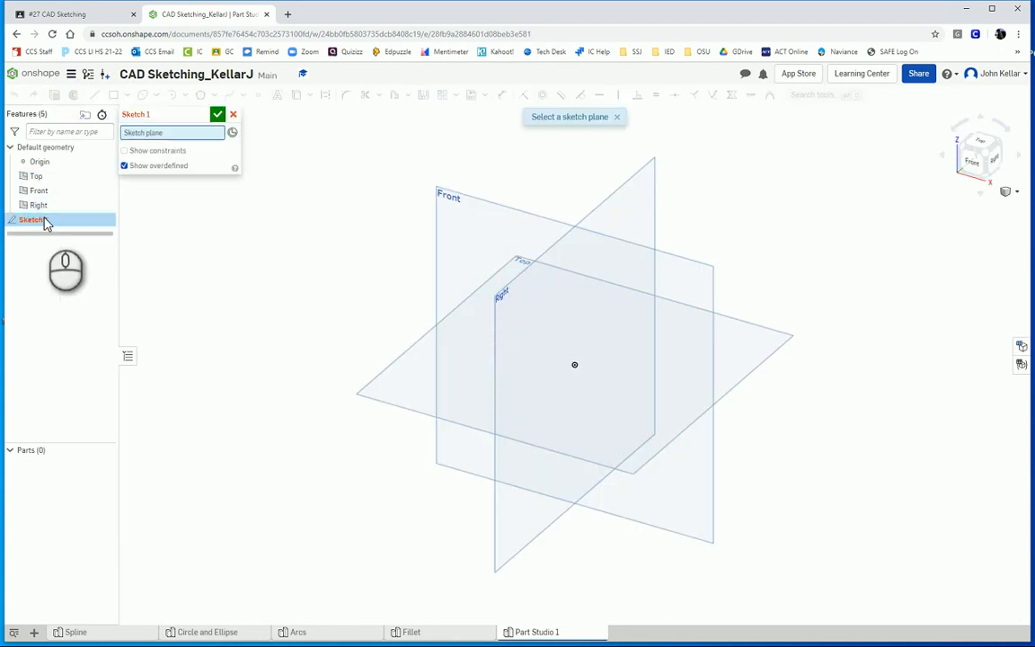
left_click(468, 232)
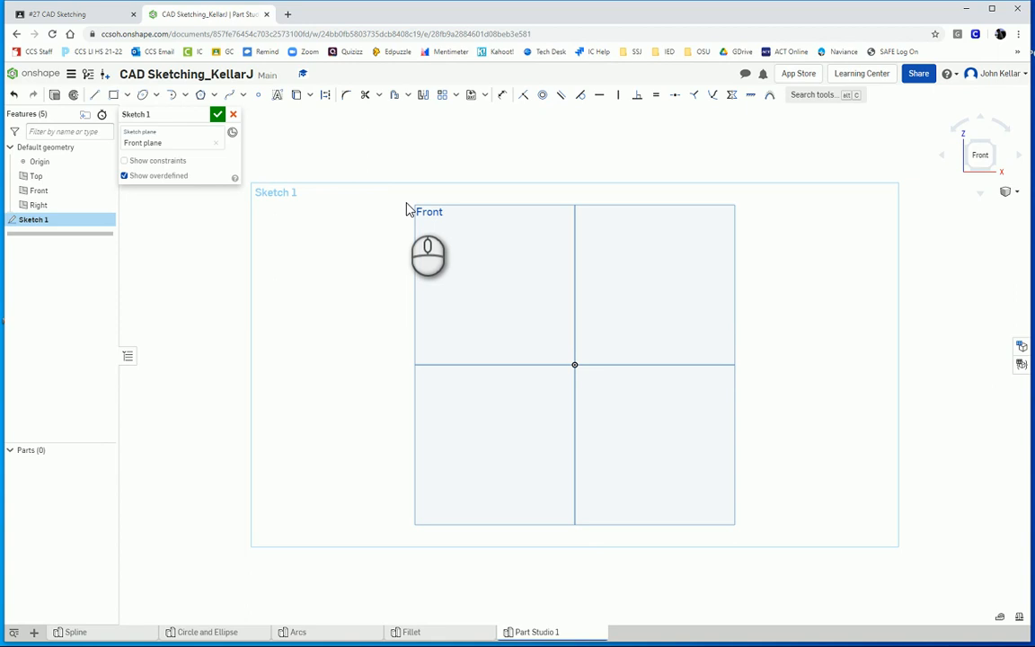
left_click(201, 96)
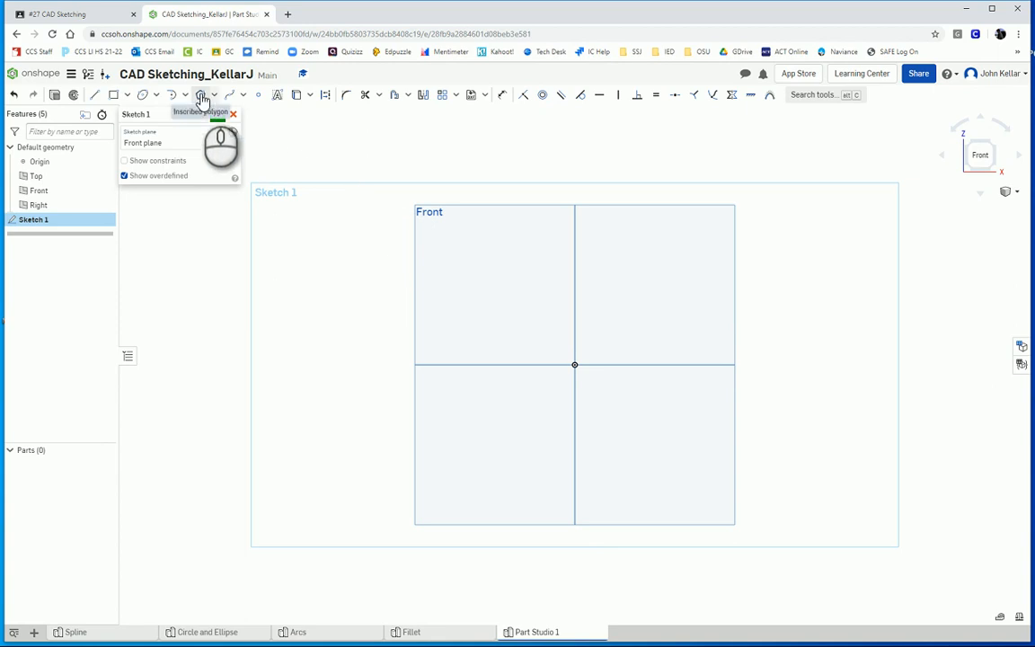
left_click(216, 96)
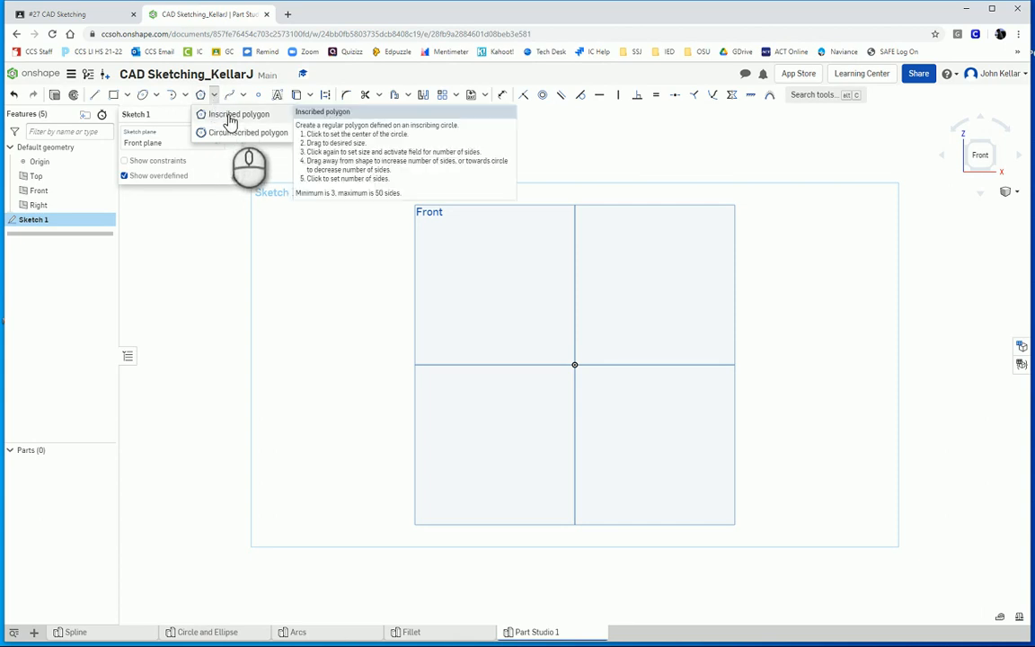
left_click(225, 135)
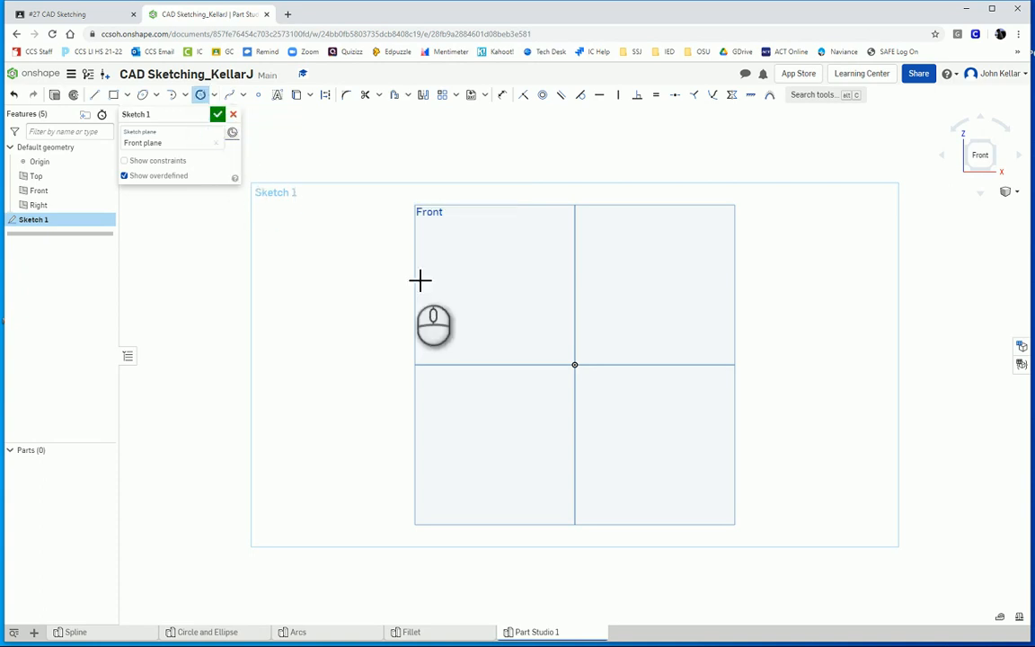
left_click(491, 286)
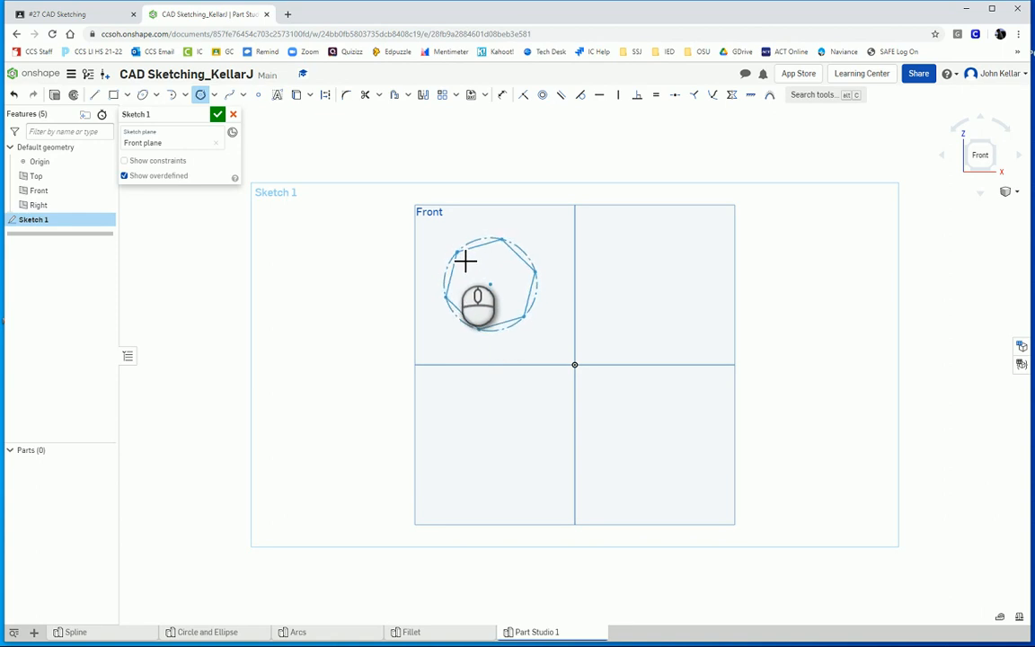
left_click(457, 248)
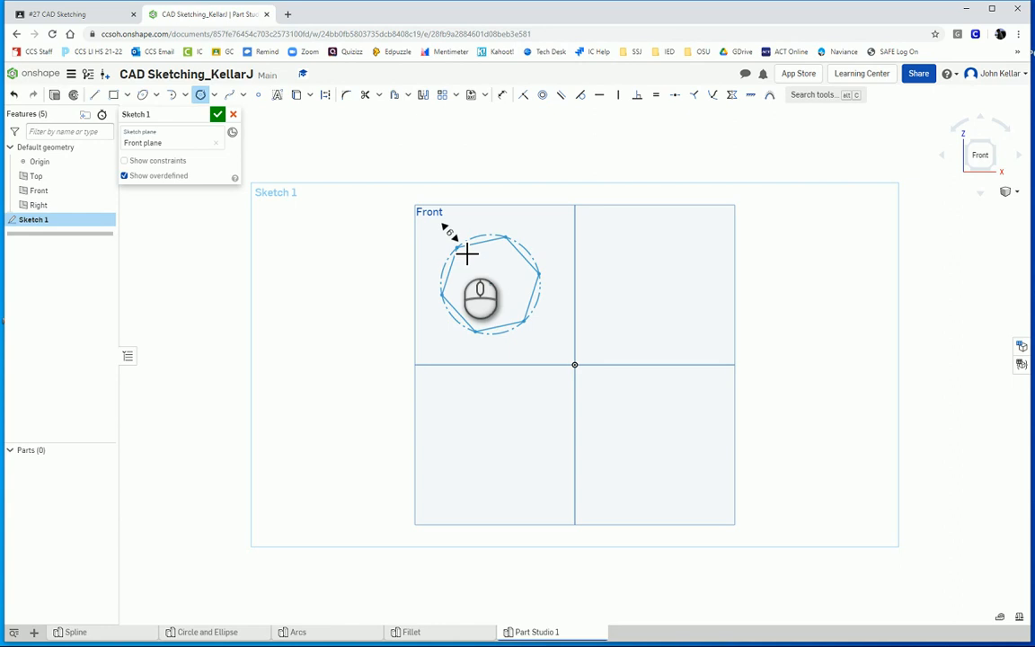
left_click(458, 246)
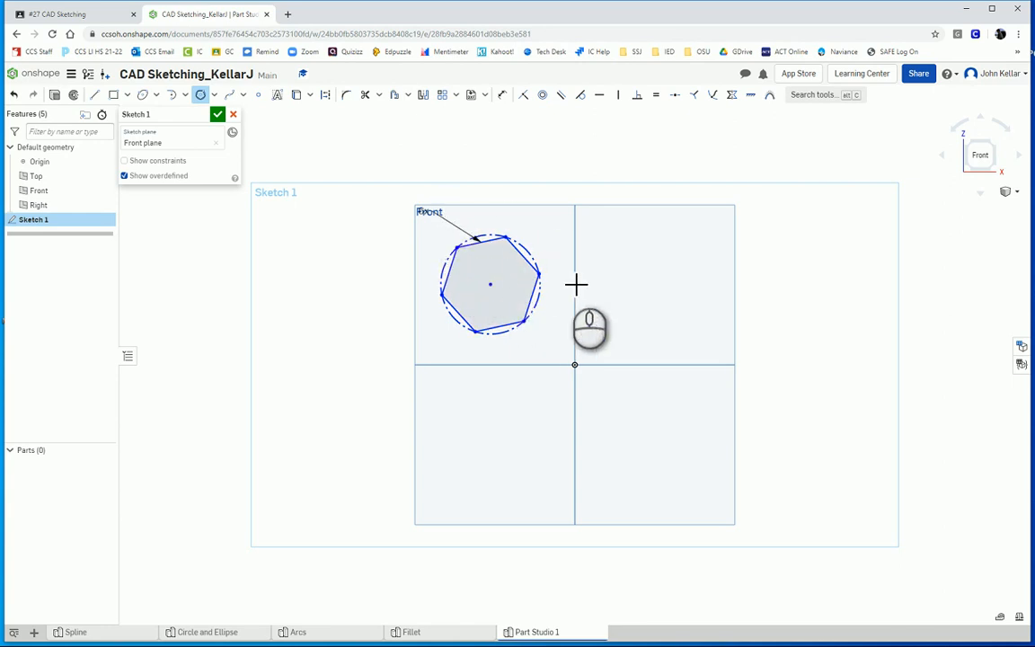
Step: Draw a five-sided polygon in the upper-right quadrant of the Front plane
left_click(665, 274)
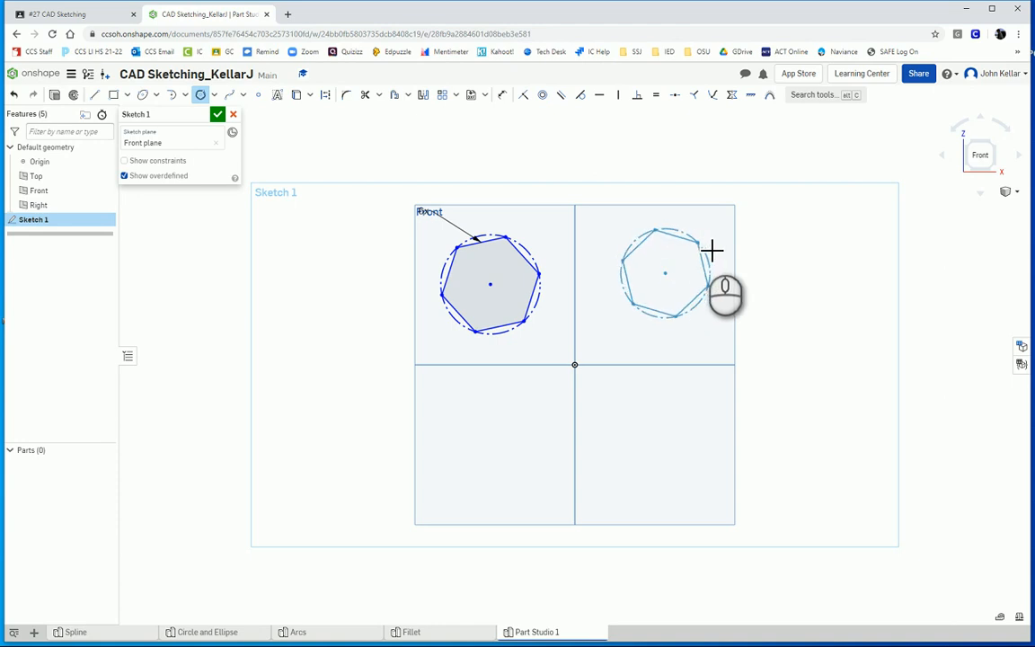
left_click(713, 249)
scroll(710, 252, "down", 1)
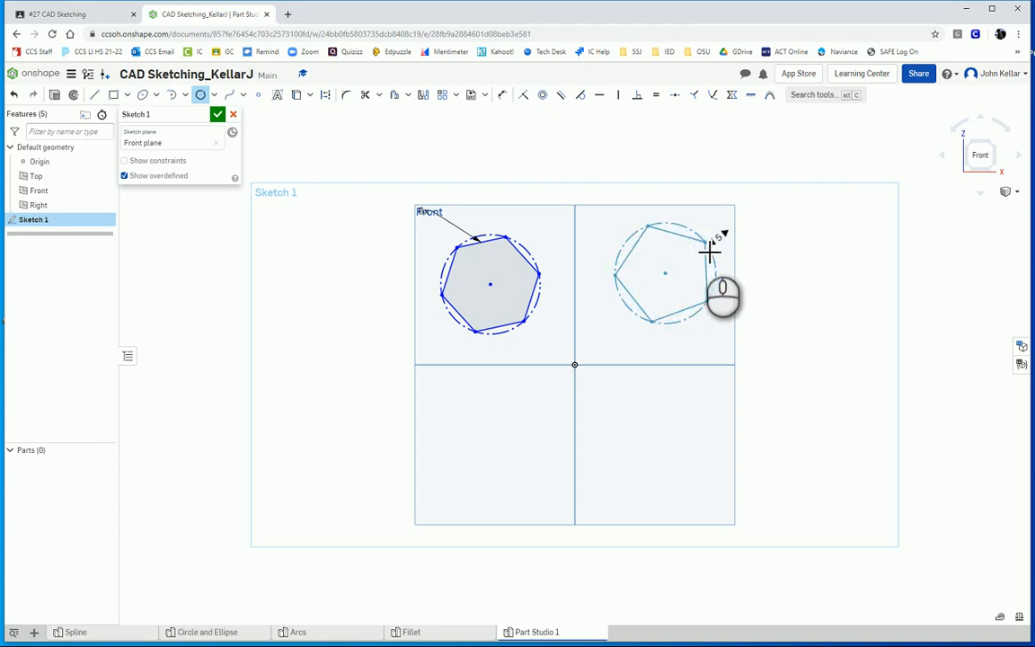
left_click(709, 252)
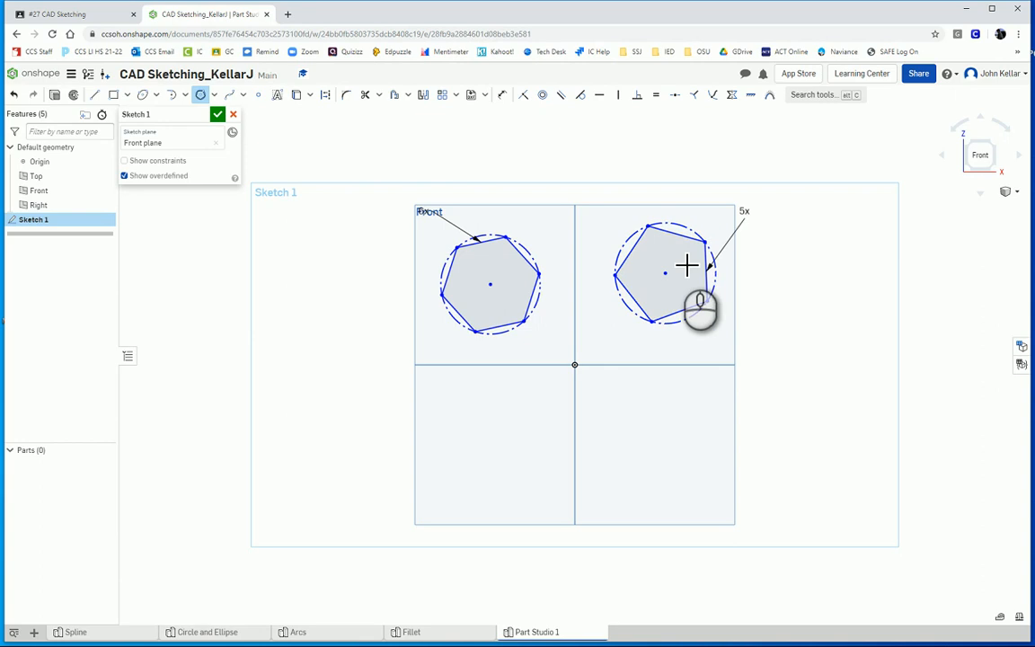
Step: Draw a three-sided polygon in the plane's lower-left quadrant and an eight-sided polygon in its lower-right quadrant
left_click(485, 447)
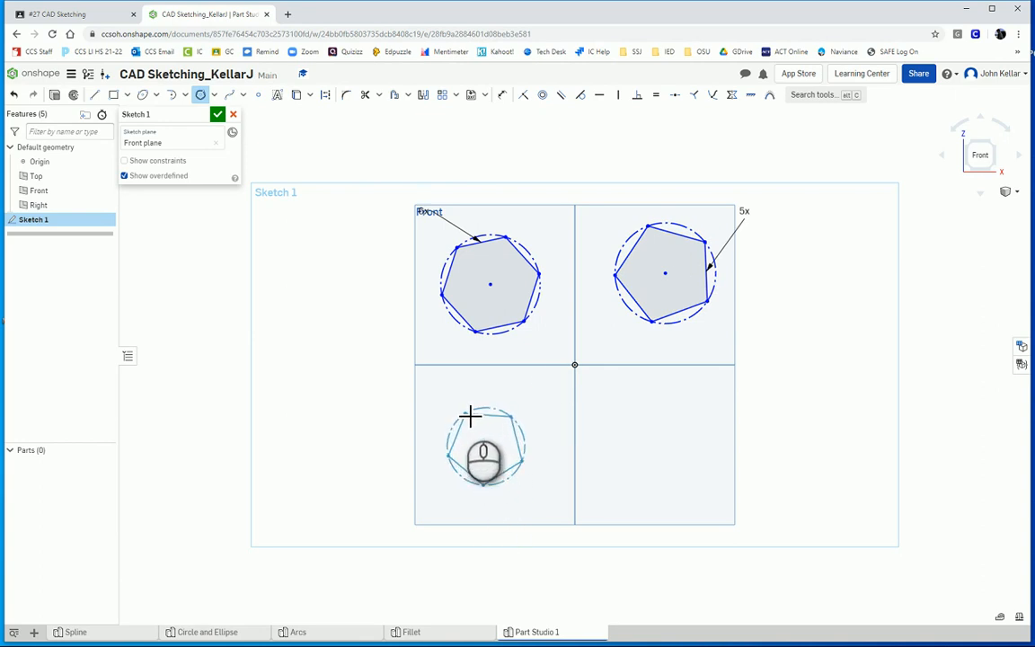
scroll(468, 411, "down", 2)
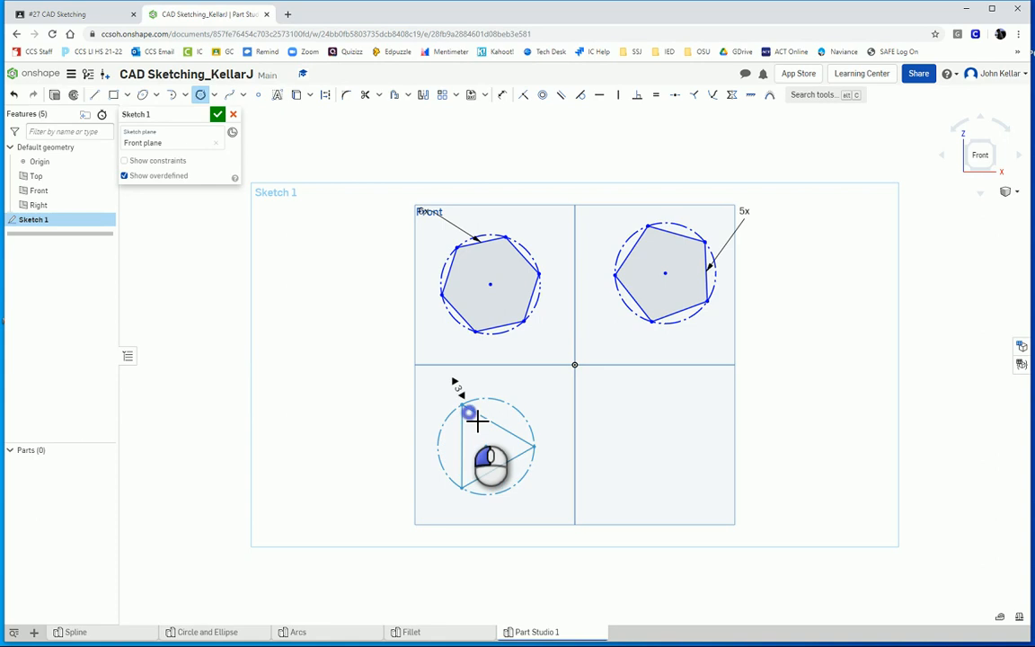
left_click(477, 419)
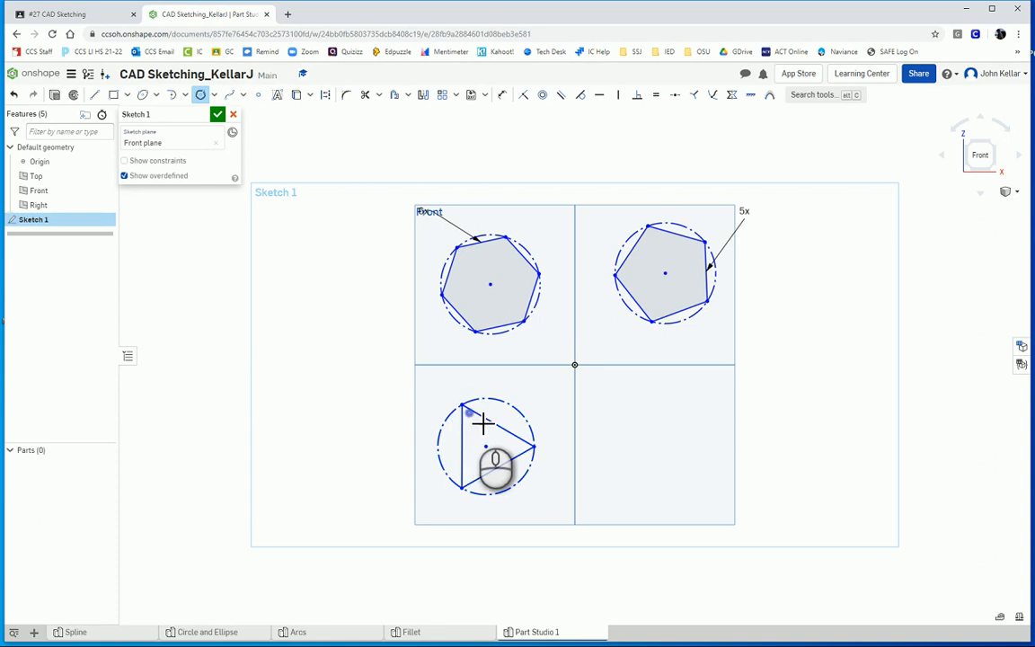
left_click(661, 446)
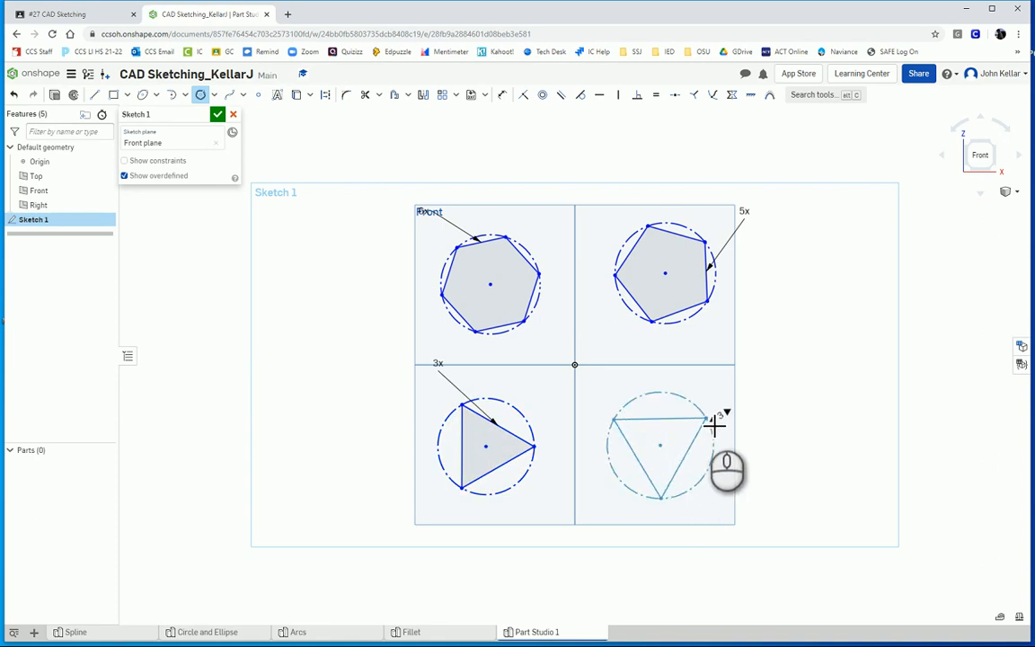
scroll(715, 422, "up", 5)
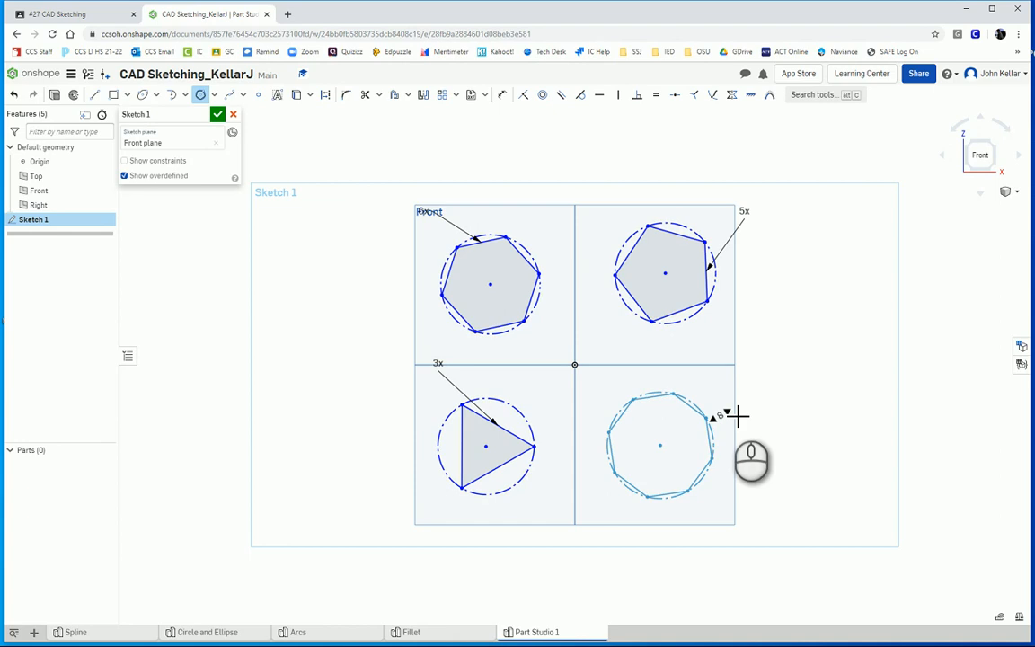
left_click(735, 413)
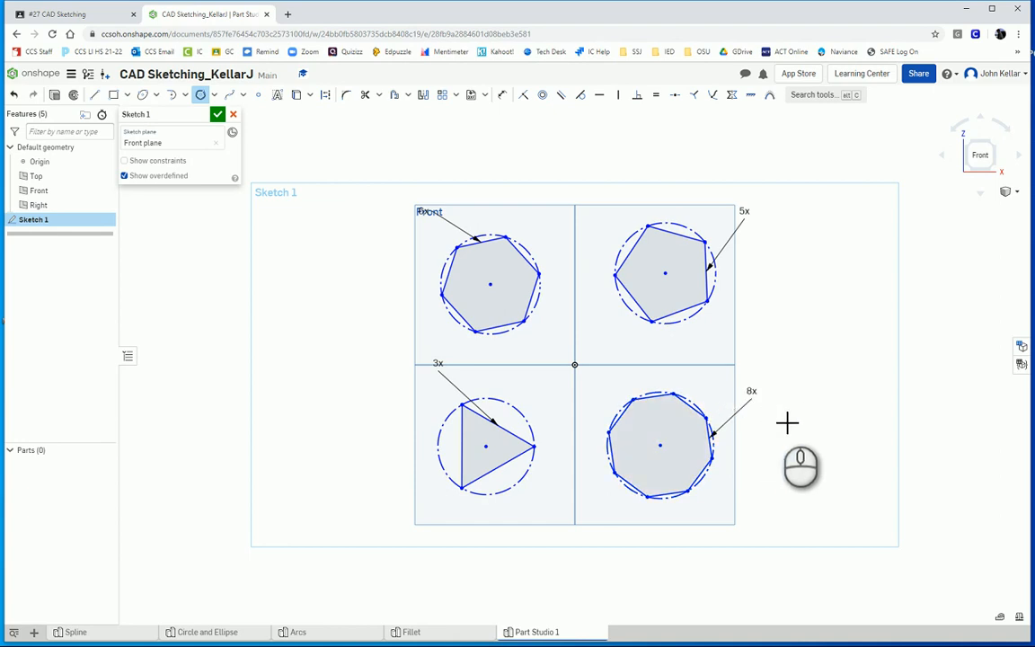
key("Escape")
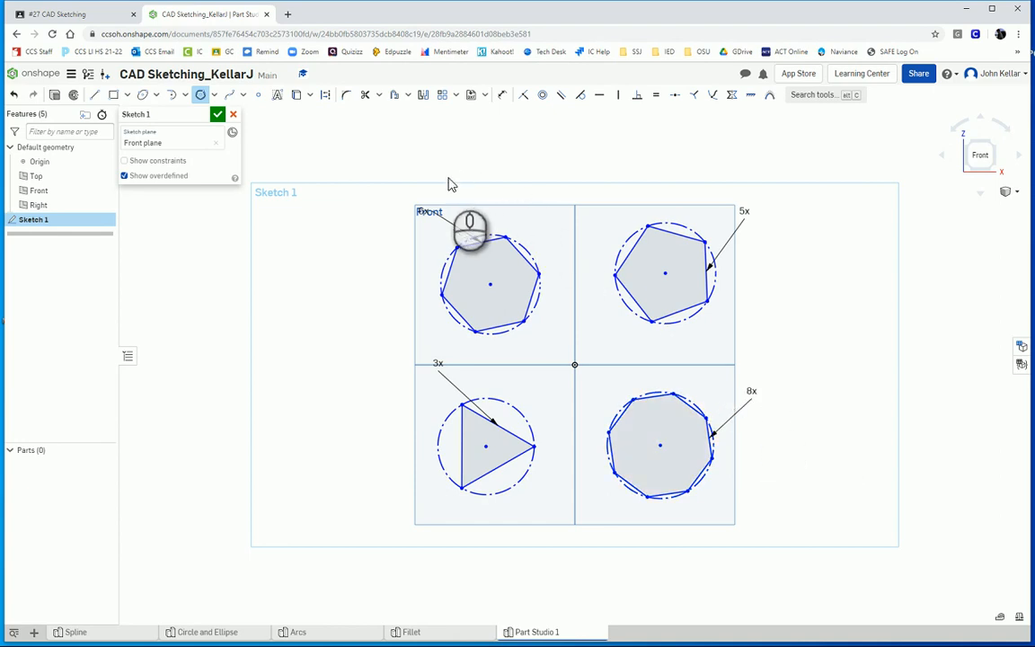
Step: Move the side-count labels of the hexagon and triangle clear of other text and finish the sketch
left_click_drag(425, 210, 464, 189)
left_click_drag(437, 363, 434, 383)
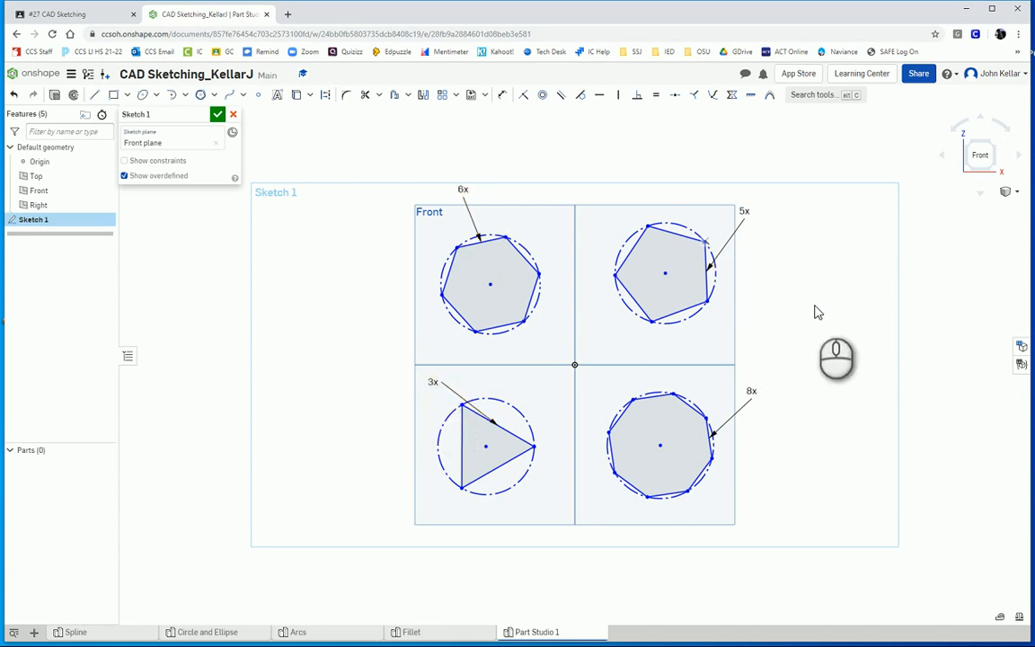
left_click(217, 117)
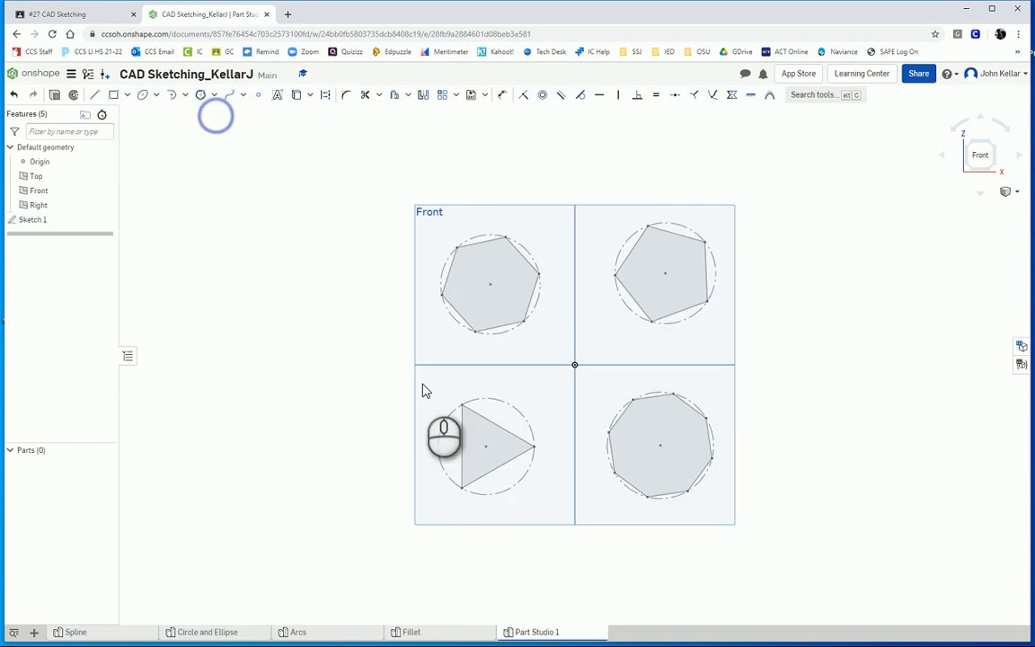
Step: Rename the current Part Studio as Polygon and add a sixth Part Studio to the document
right_click(540, 637)
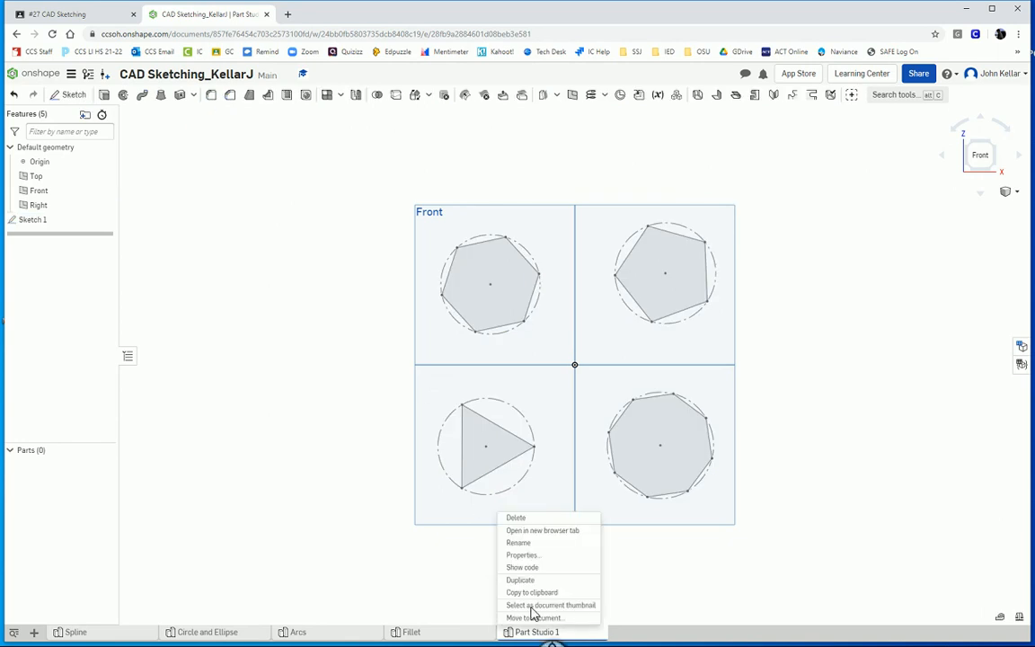
left_click(523, 543)
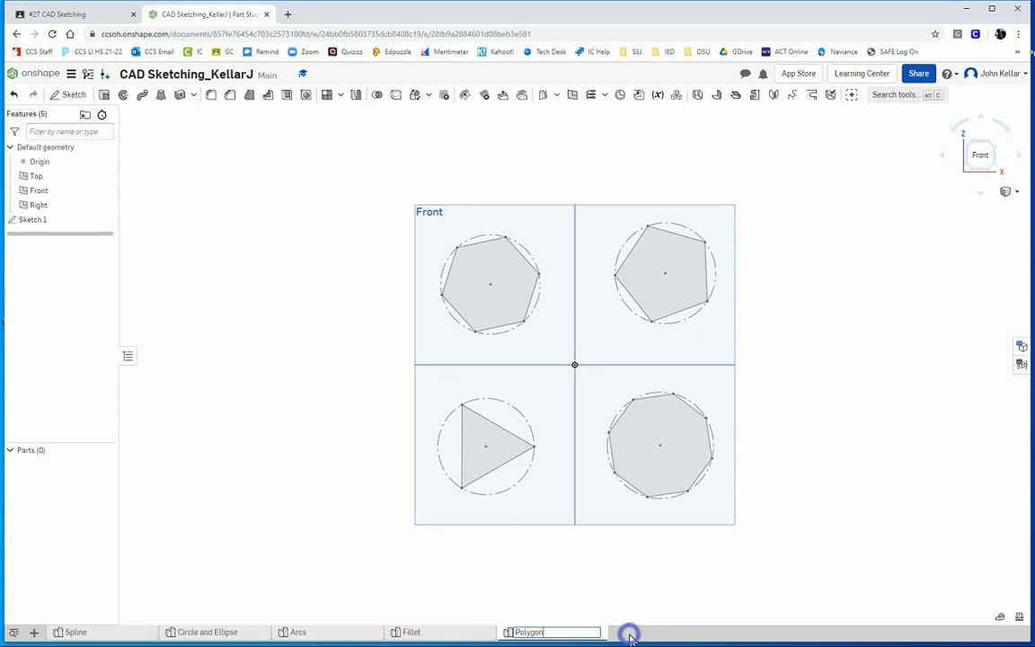
left_click(629, 636)
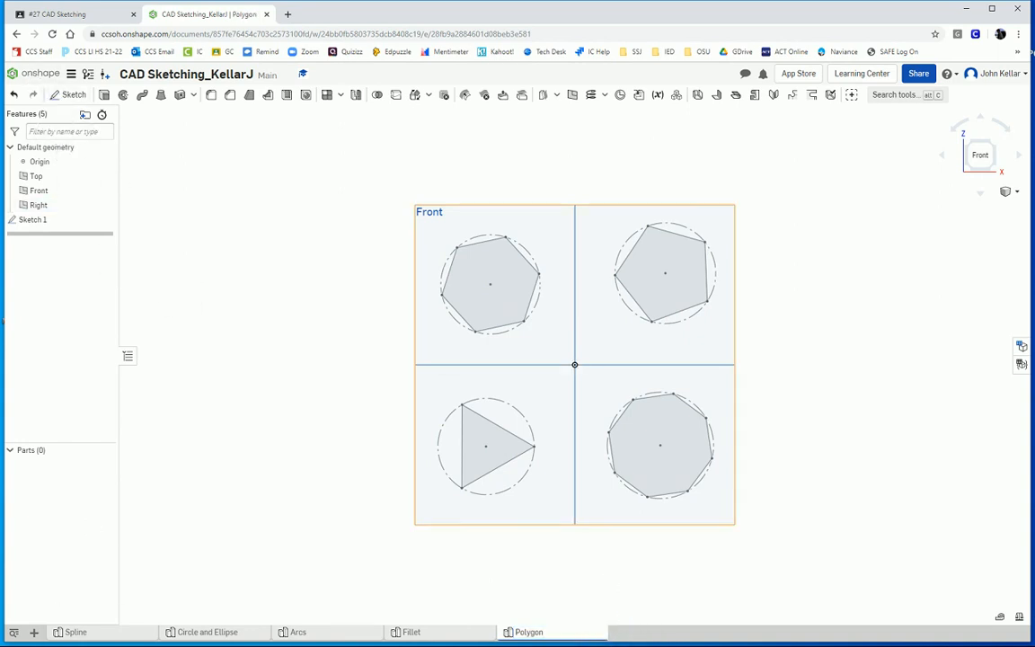
left_click(34, 635)
left_click(74, 555)
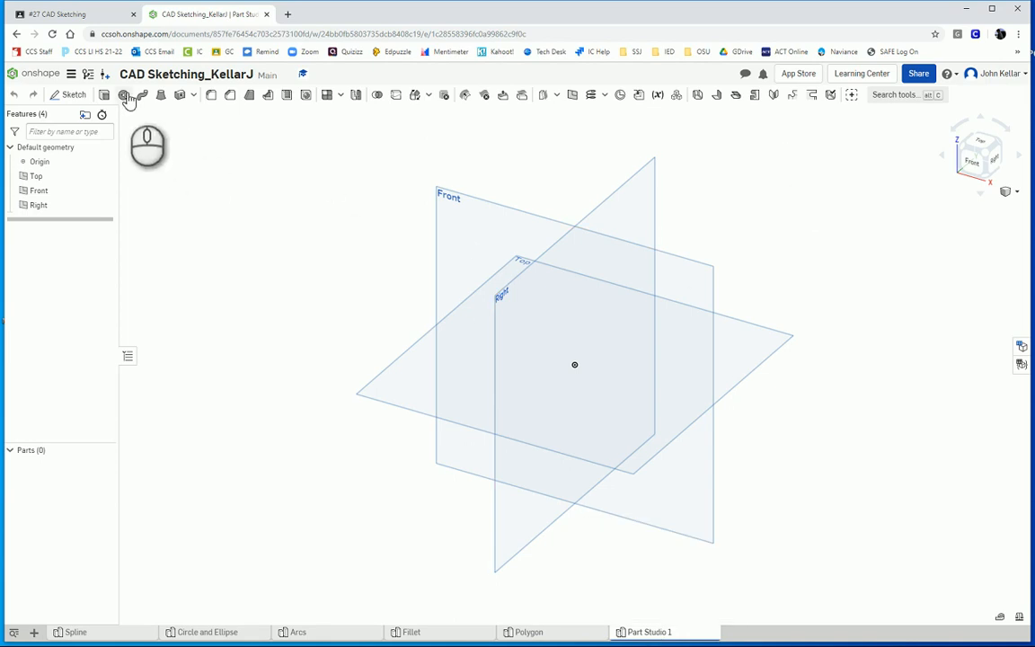
Step: Sketch an open three-line bracket profile on the Front plane, about 0.87 in wide and 3.28 in tall, with both ends on the vertical centerline
left_click(72, 94)
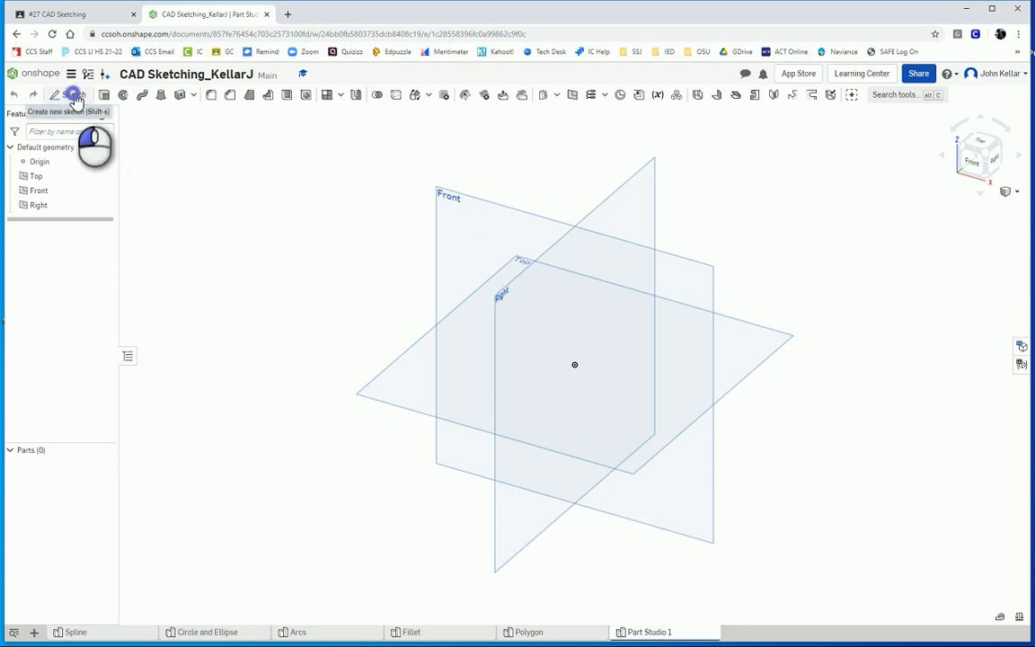
left_click(462, 224)
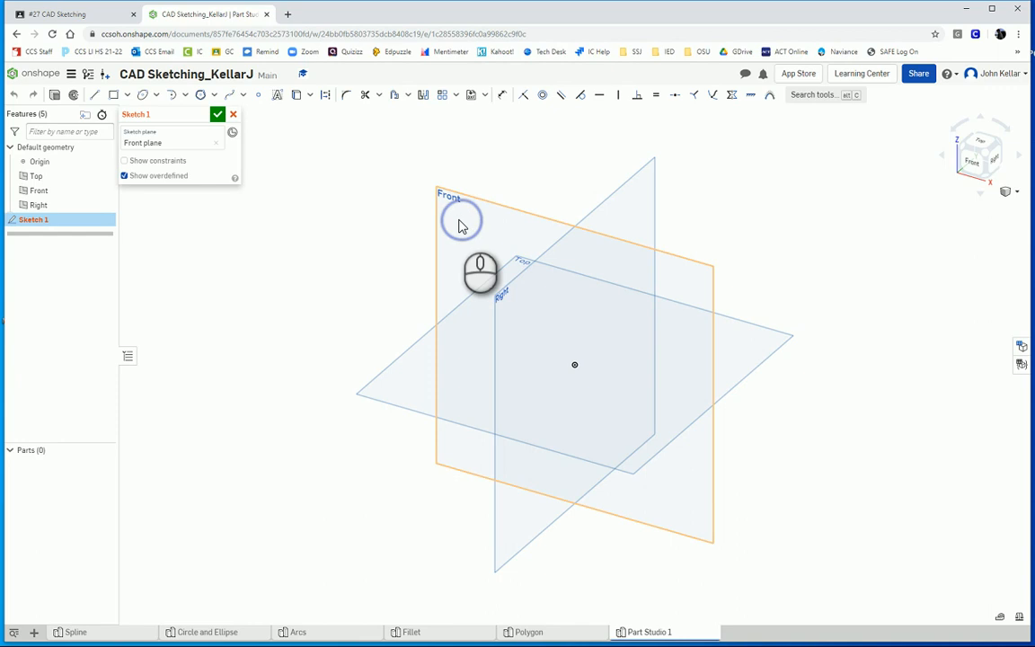
key("n")
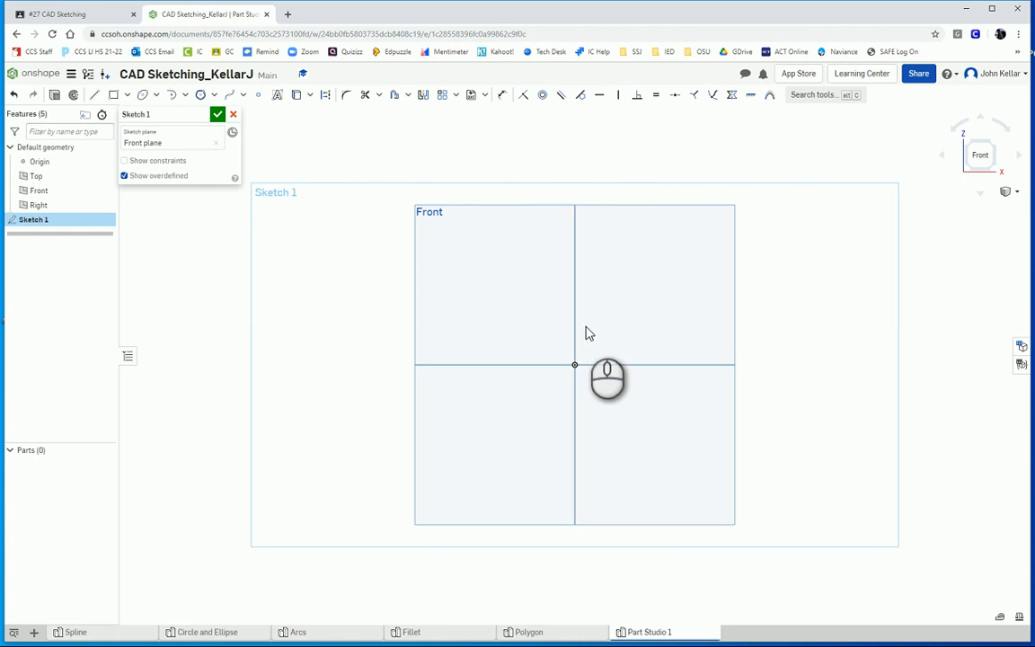
left_click(95, 94)
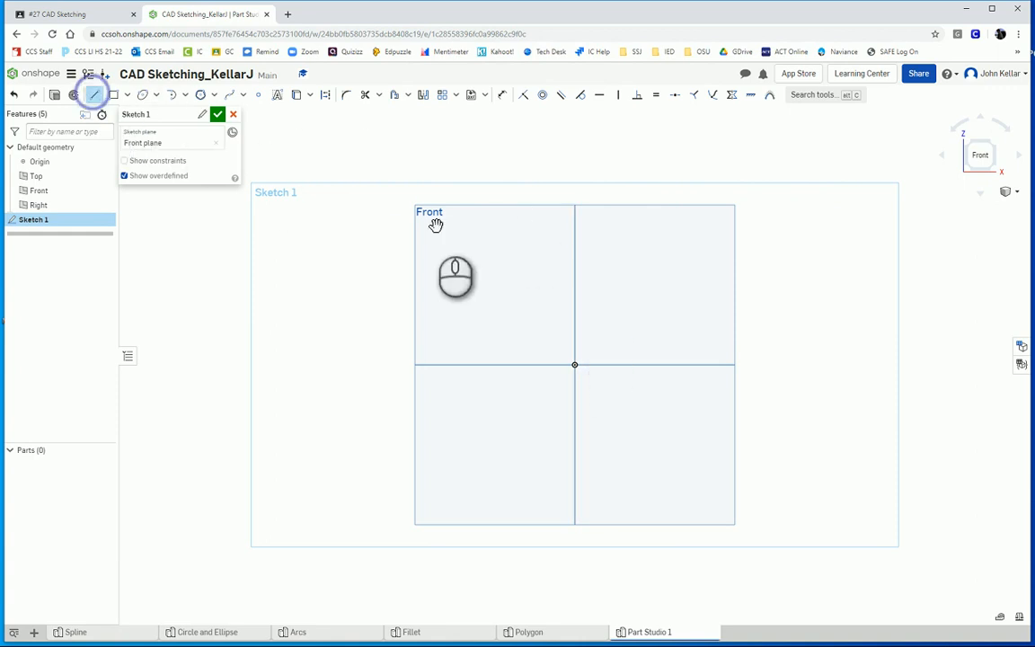
left_click(575, 261)
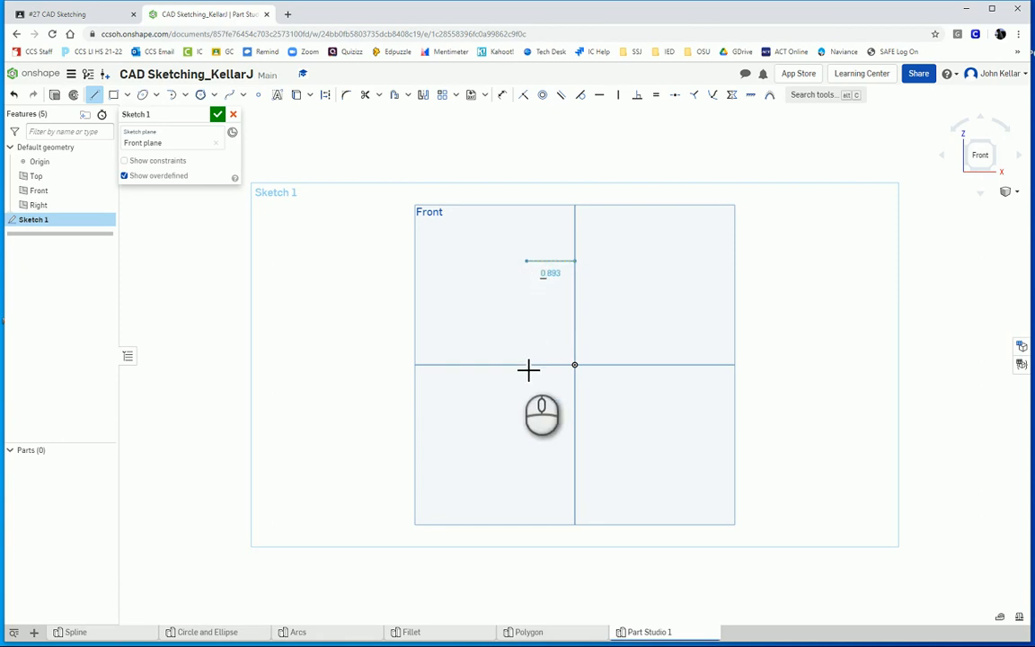
left_click(531, 263)
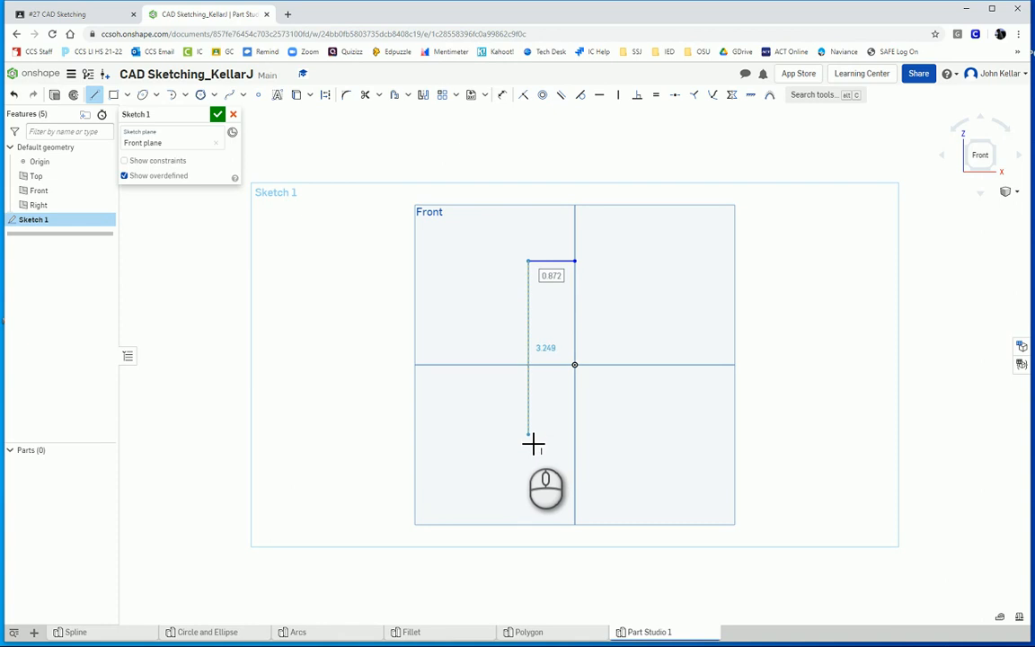
left_click(528, 437)
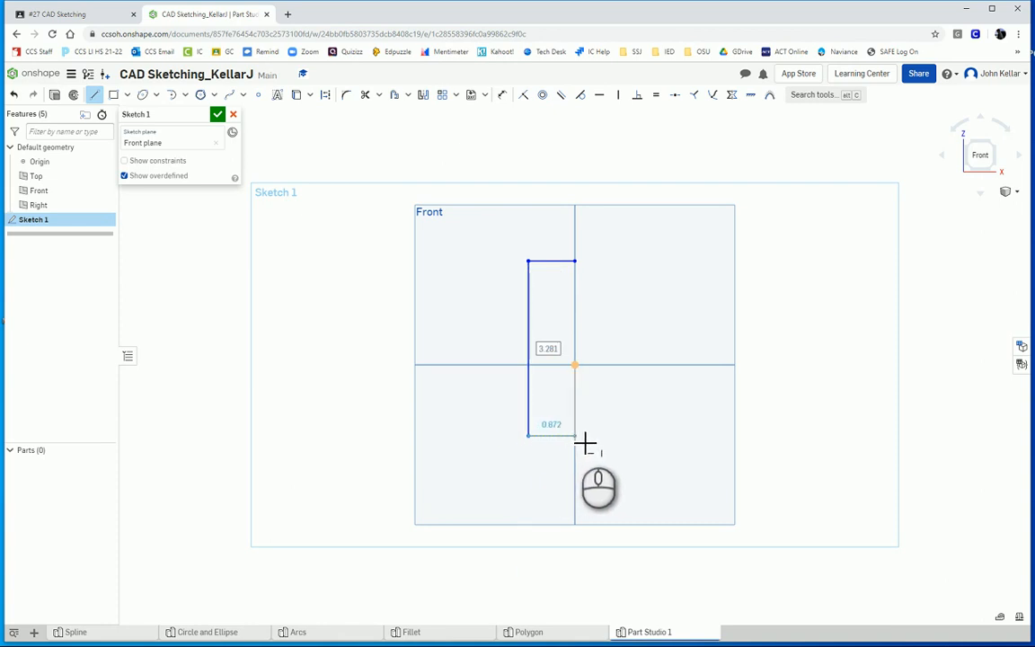
left_click(576, 437)
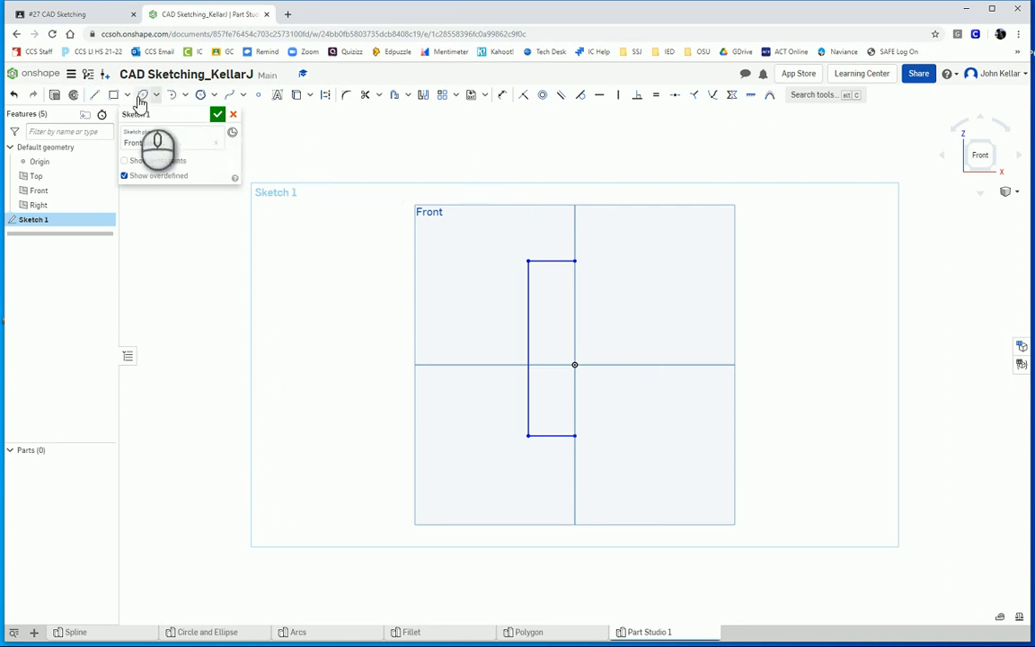
Step: Draw two center point circles inside the profile, about 0.33 in diameter near its upper end and 0.28 in near its lower end
left_click(157, 95)
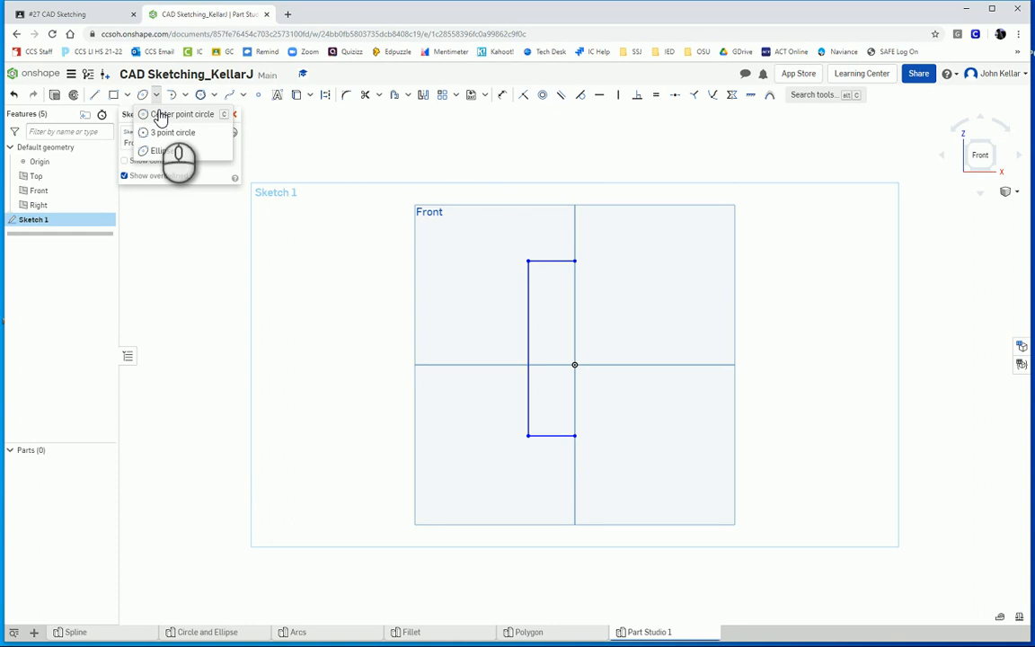
left_click(173, 114)
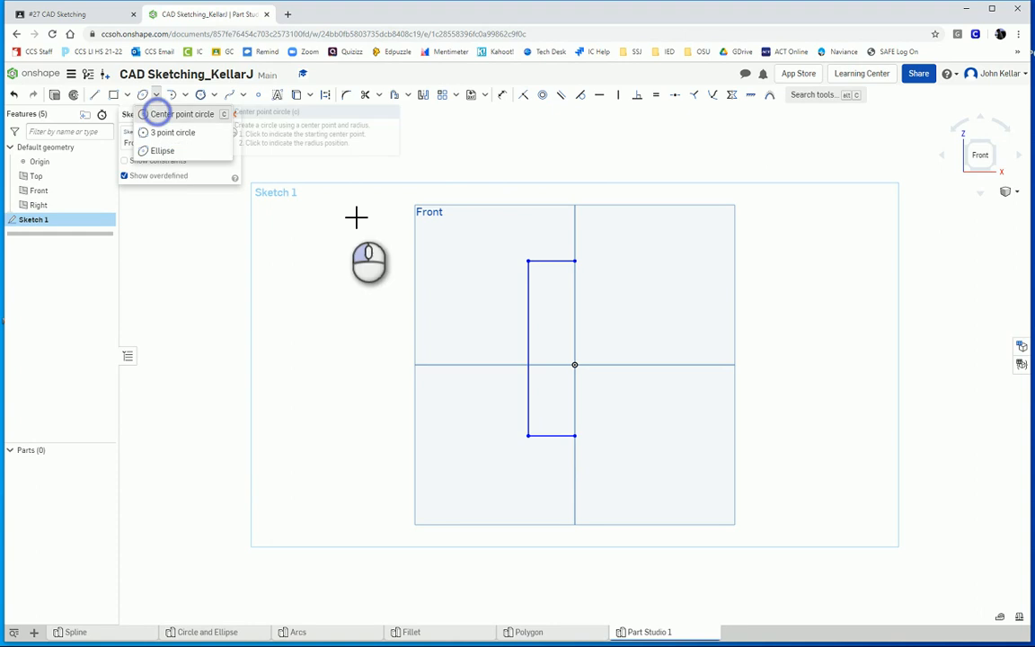
left_click(556, 296)
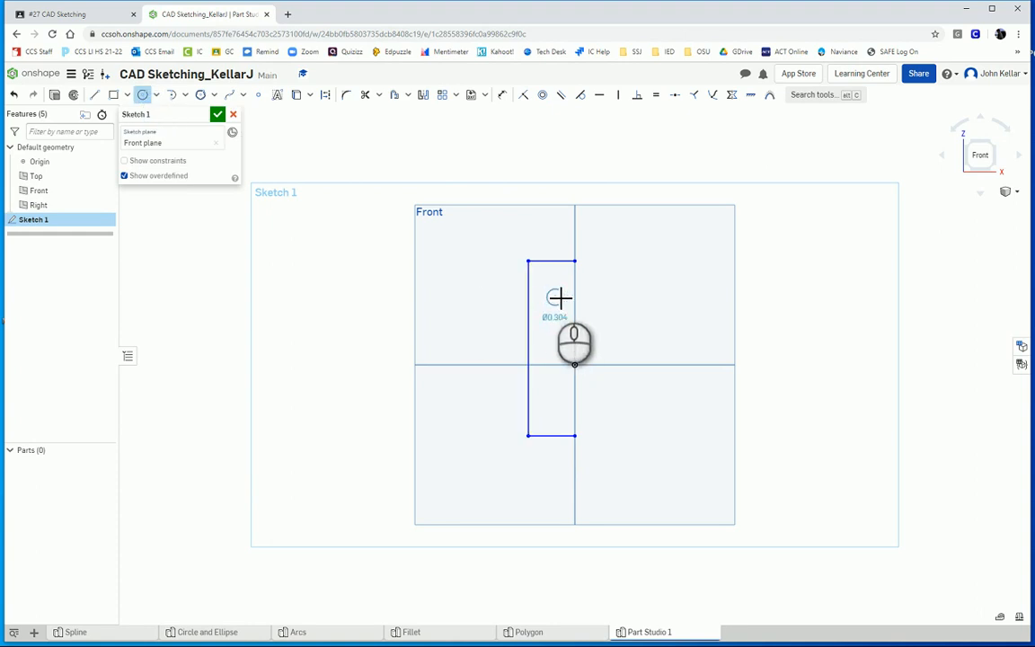
left_click(559, 301)
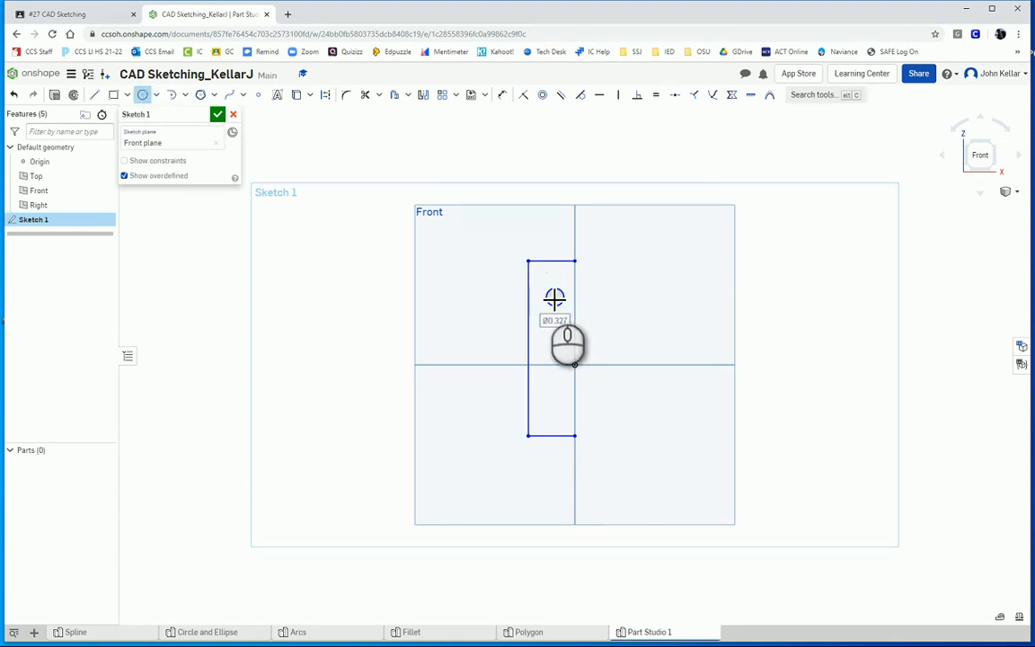
left_click(554, 400)
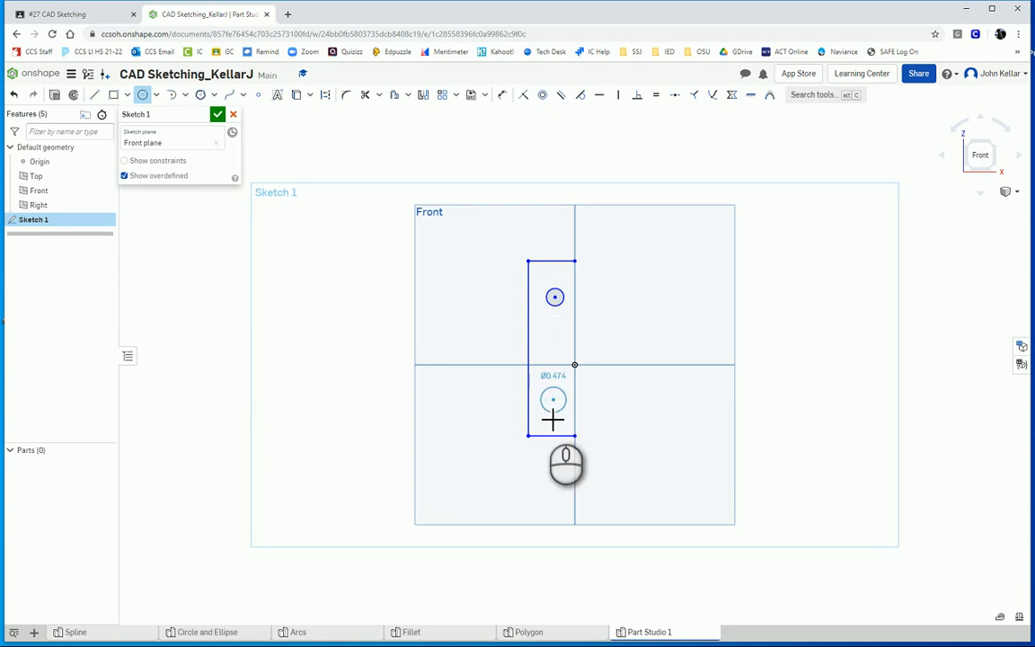
left_click(558, 415)
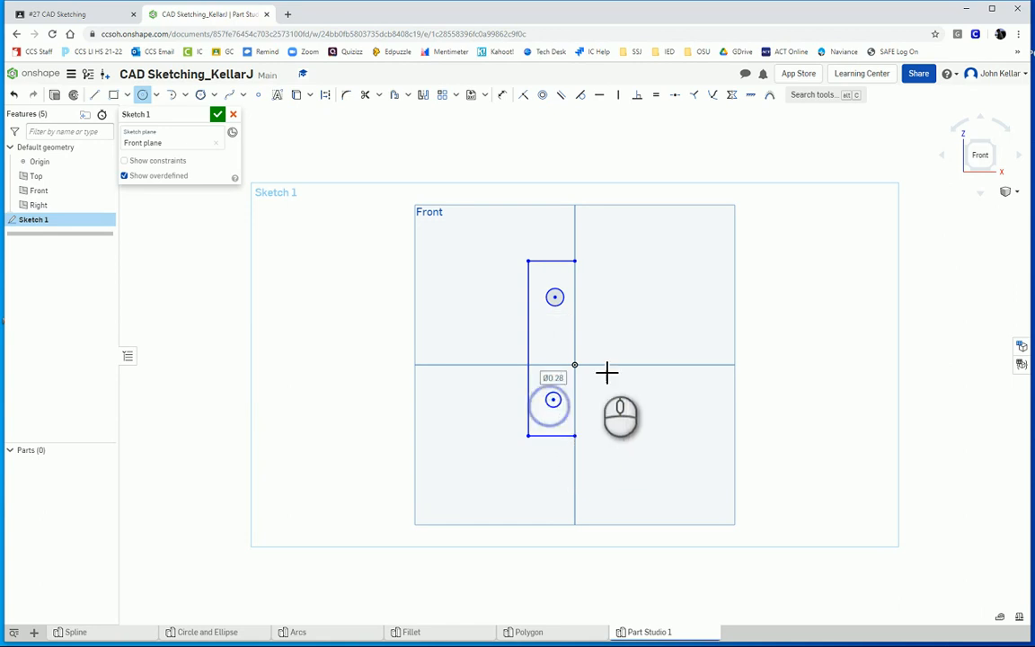
Step: Apply an Equal constraint to the two circles and briefly show the sketch constraints to check it
left_click(656, 96)
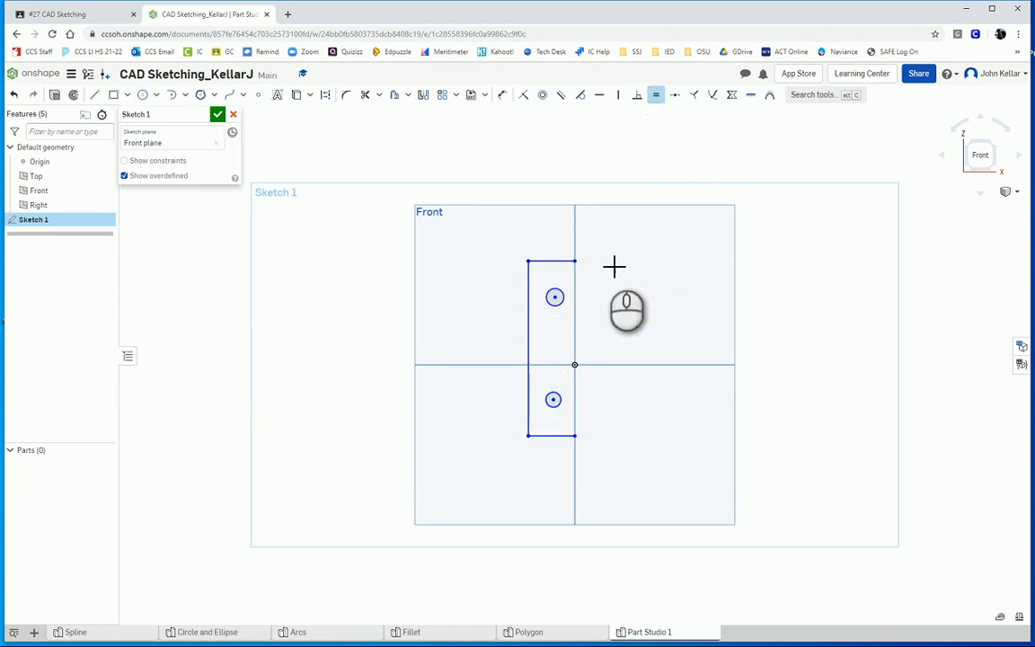
left_click(555, 294)
left_click(554, 398)
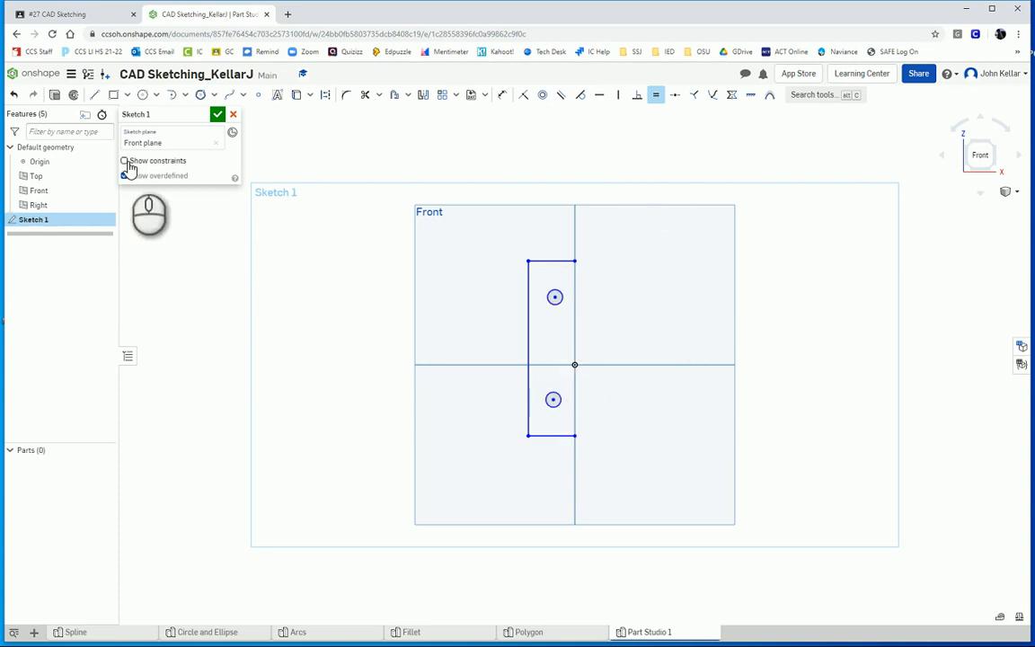
left_click(126, 162)
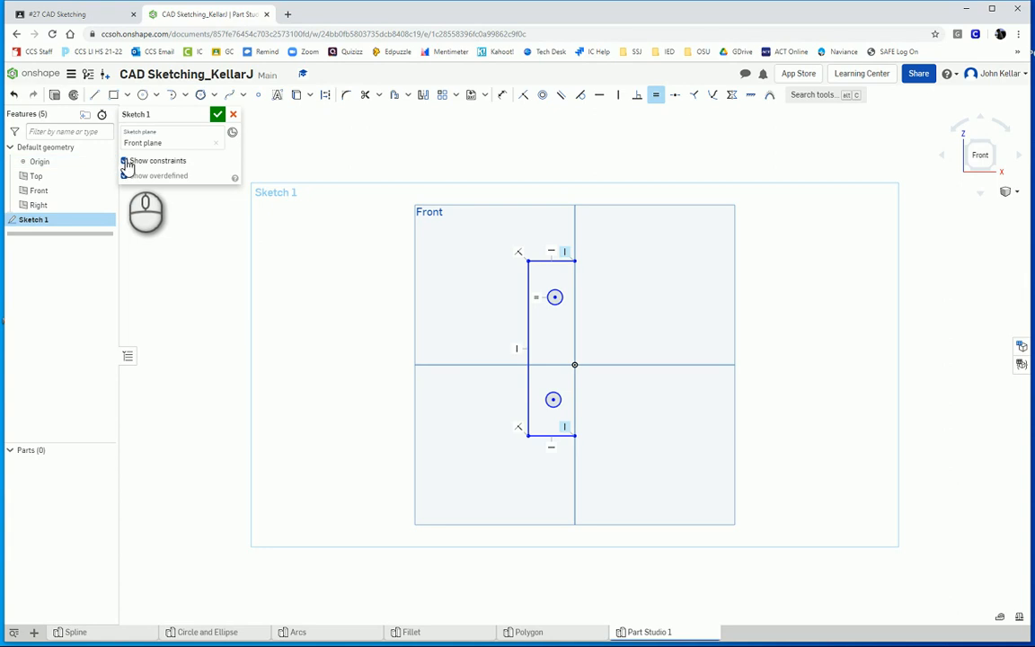
left_click(125, 163)
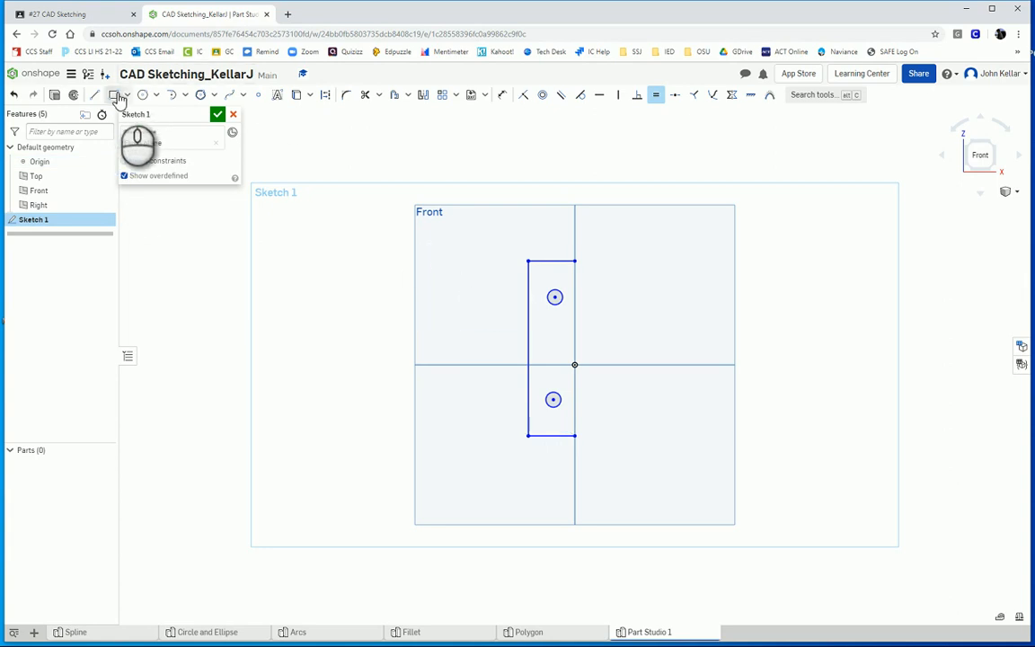
Step: Draw a corner rectangle about 0.22 in wide and 1.23 in tall between the two circles, inside the half profile
left_click(115, 95)
left_click(556, 314)
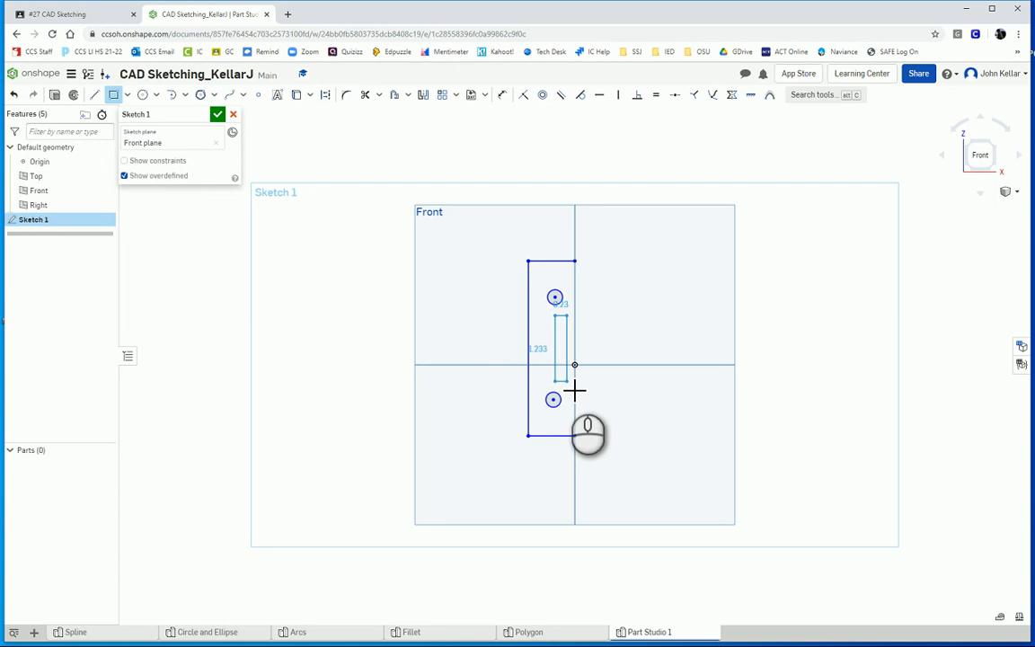
left_click(566, 382)
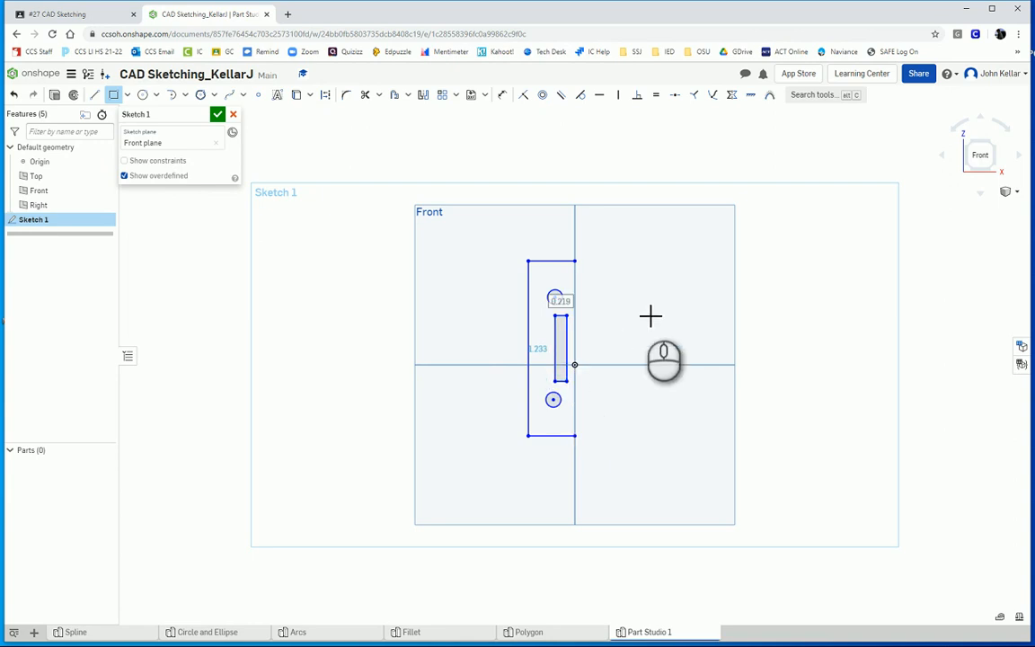
key("Escape")
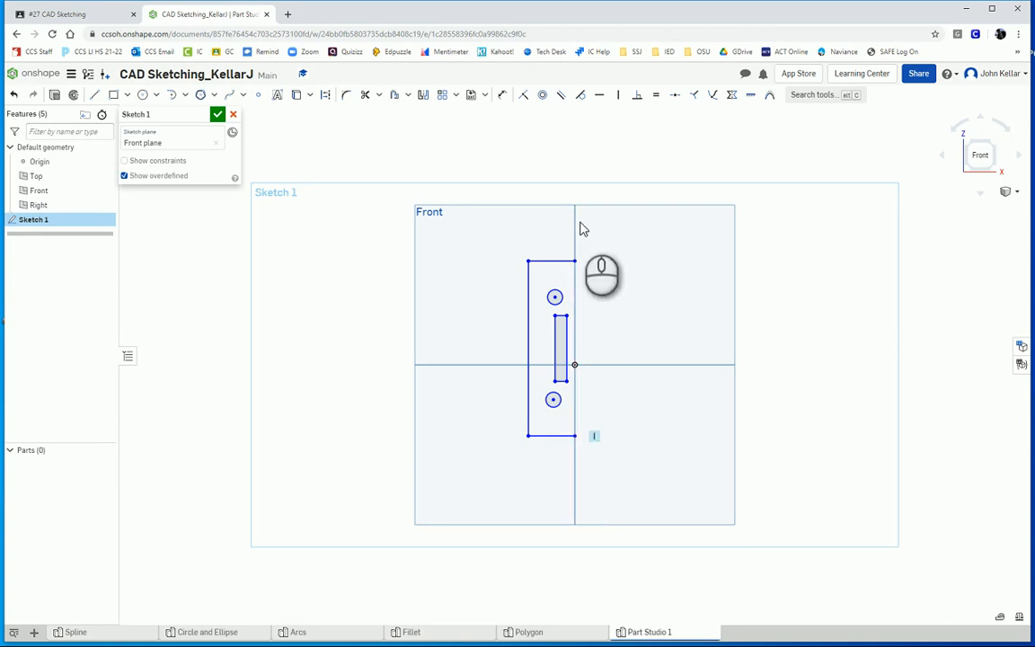
Step: Draw a vertical construction line about 4.56 in long on the centerline, extending past both ends of the half profile
left_click(93, 95)
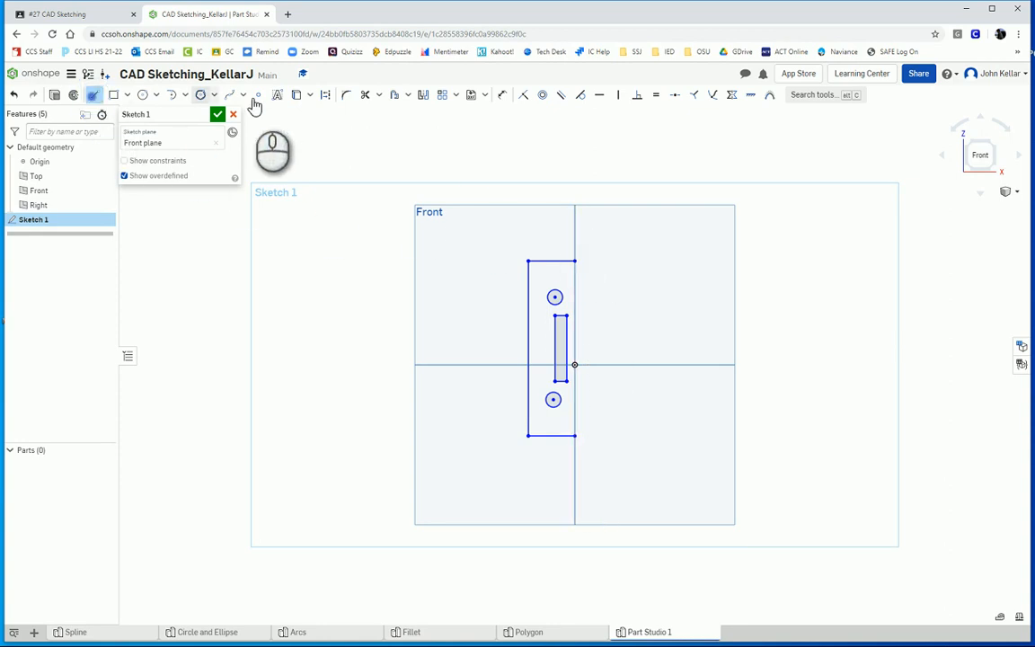
left_click(326, 96)
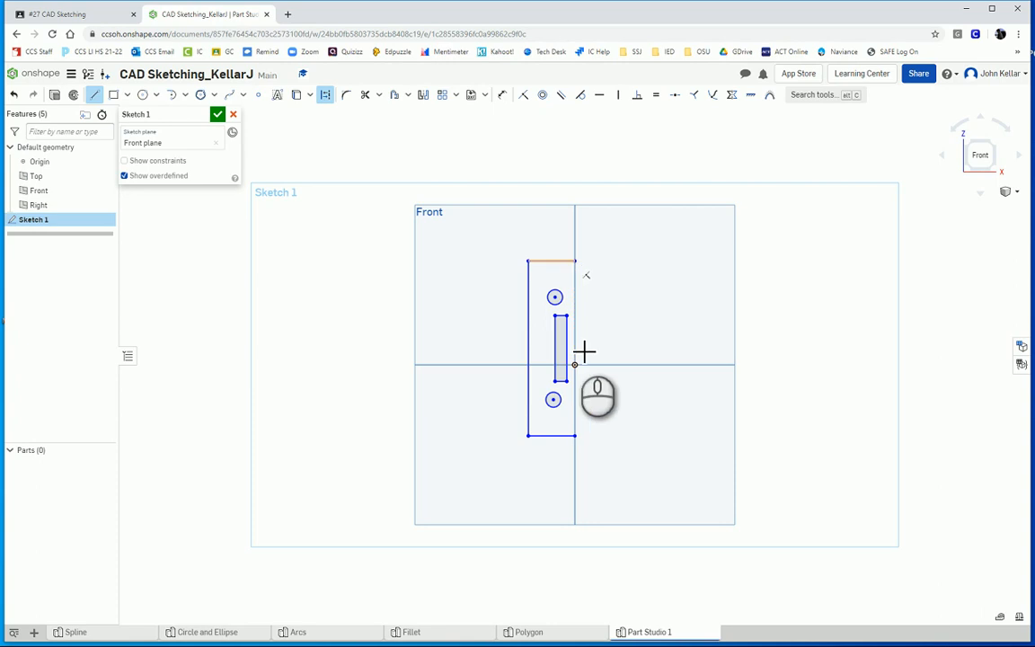
left_click(576, 225)
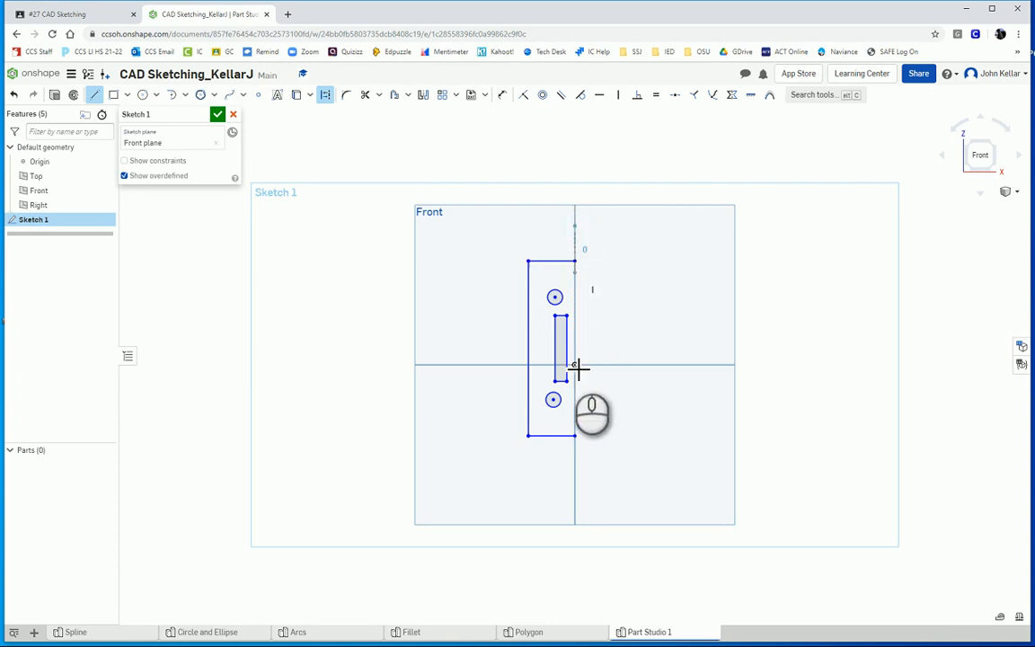
left_click(583, 475)
key("Escape")
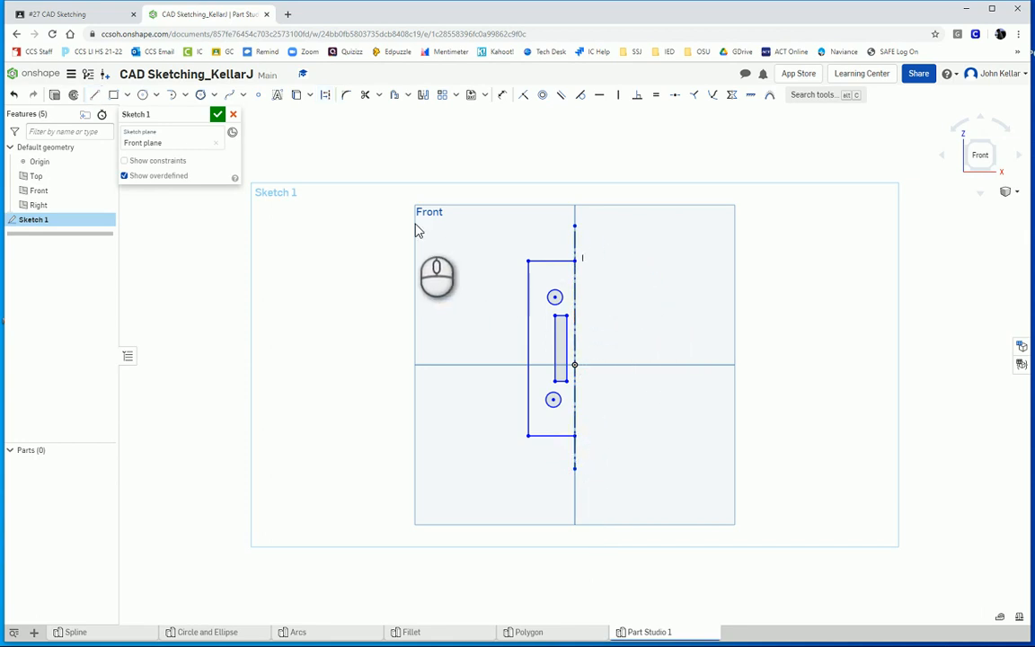
Step: Mirror the half profile, both circles and the rectangle about the vertical construction line
left_click(423, 96)
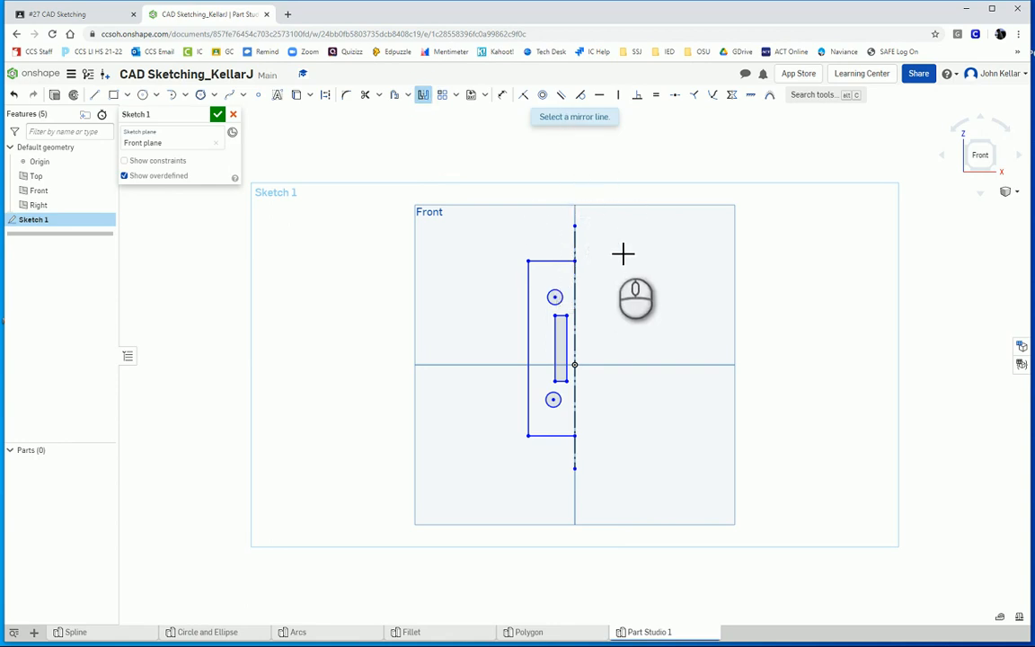
left_click(583, 286)
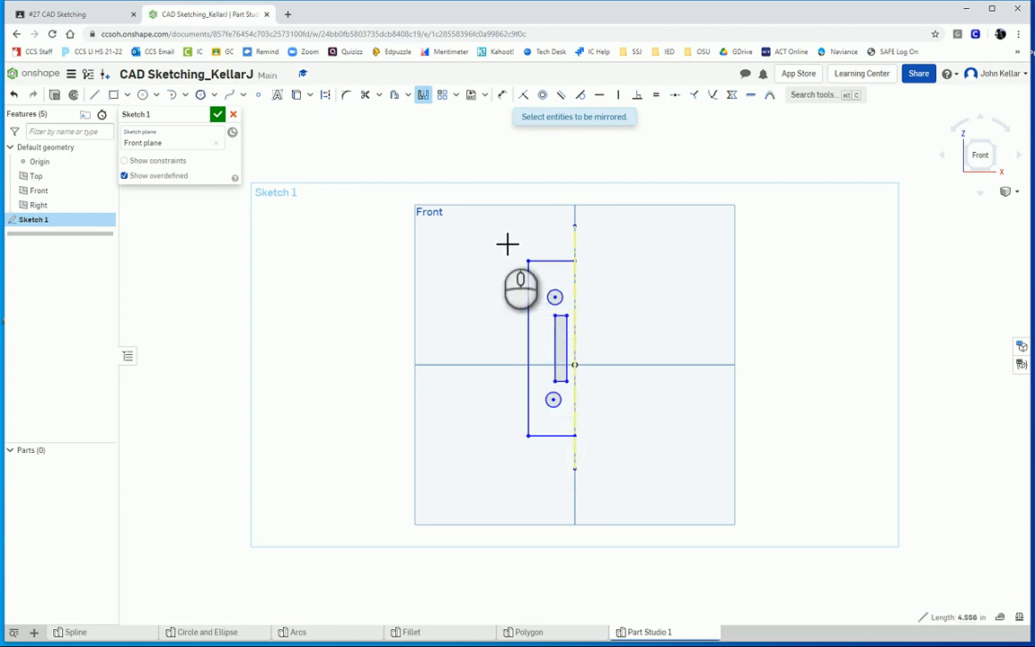
mouse_move(496, 241)
left_mouse_down()
mouse_move(559, 478)
mouse_move(594, 492)
mouse_move(581, 489)
left_mouse_up()
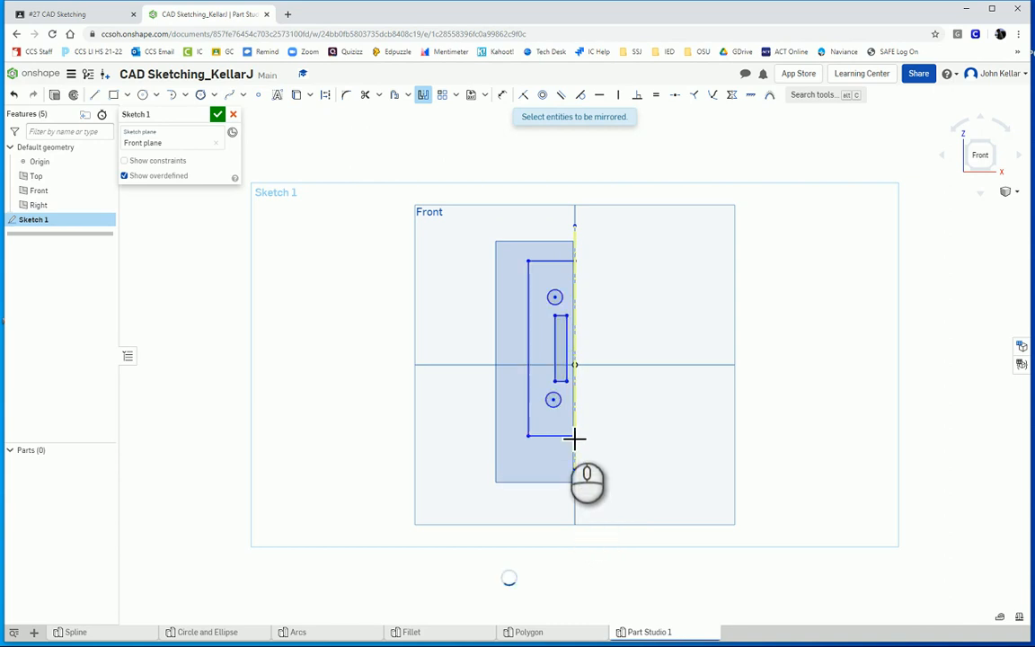
left_click(558, 263)
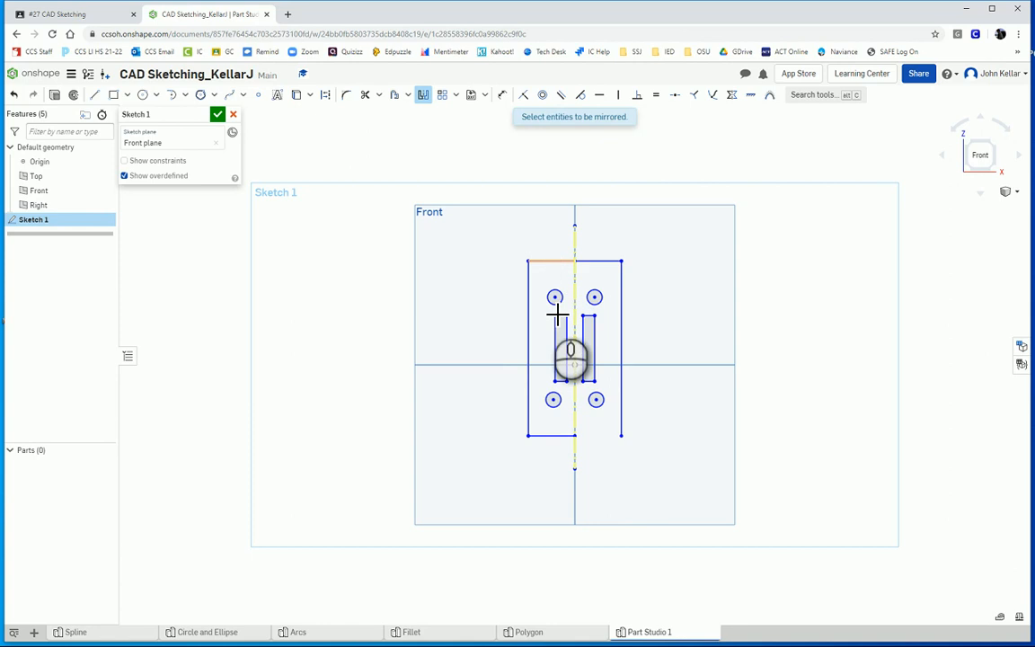
left_click(558, 439)
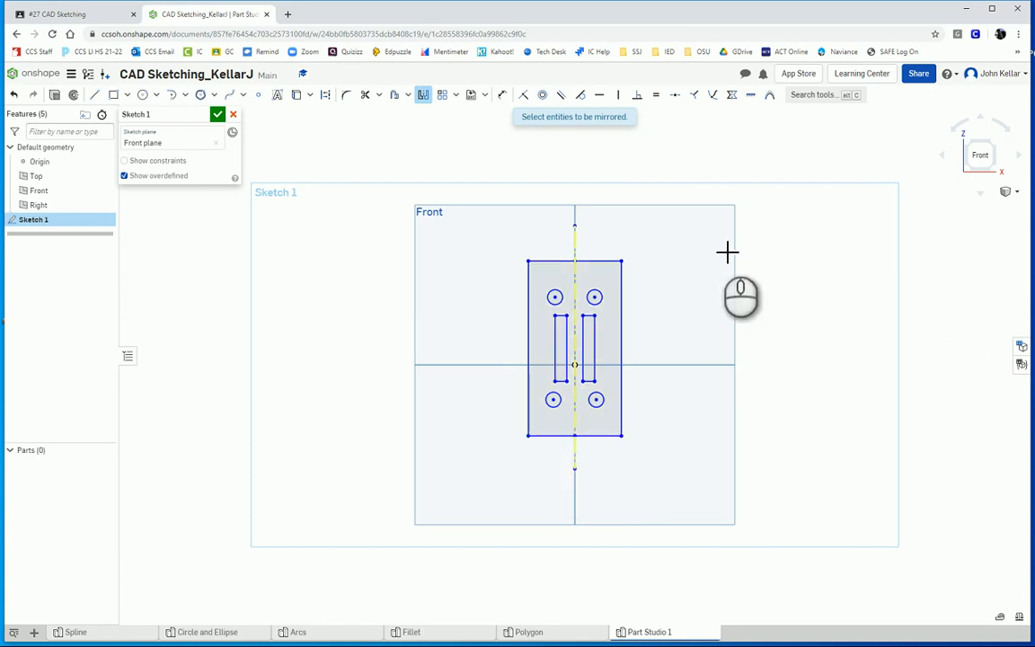
key("Escape")
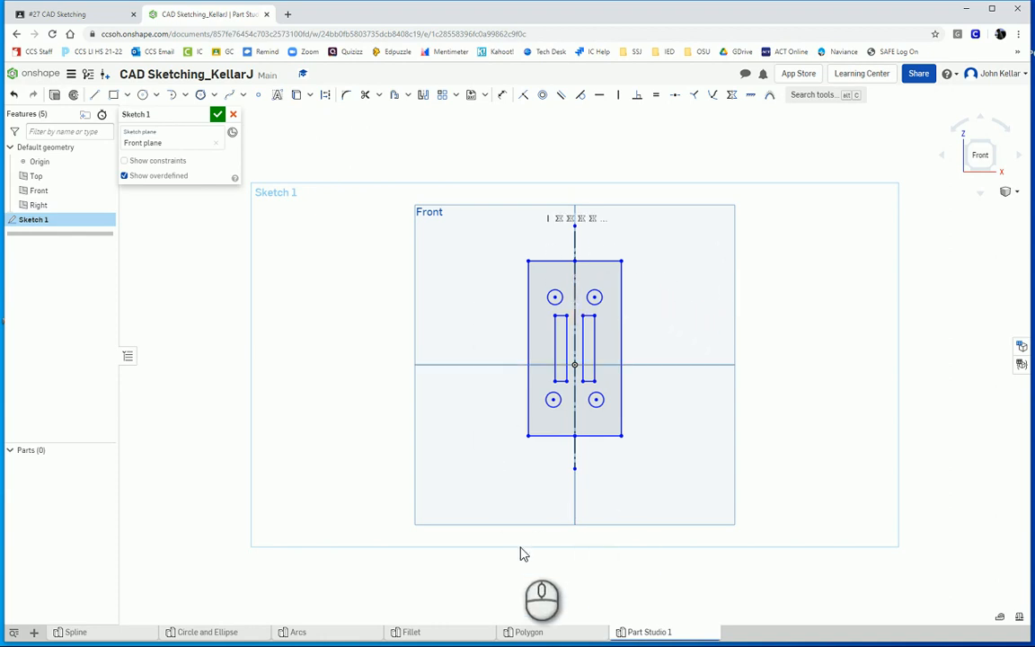
Step: Rename the current Part Studio as Mirror and accept its sketch
right_click(656, 632)
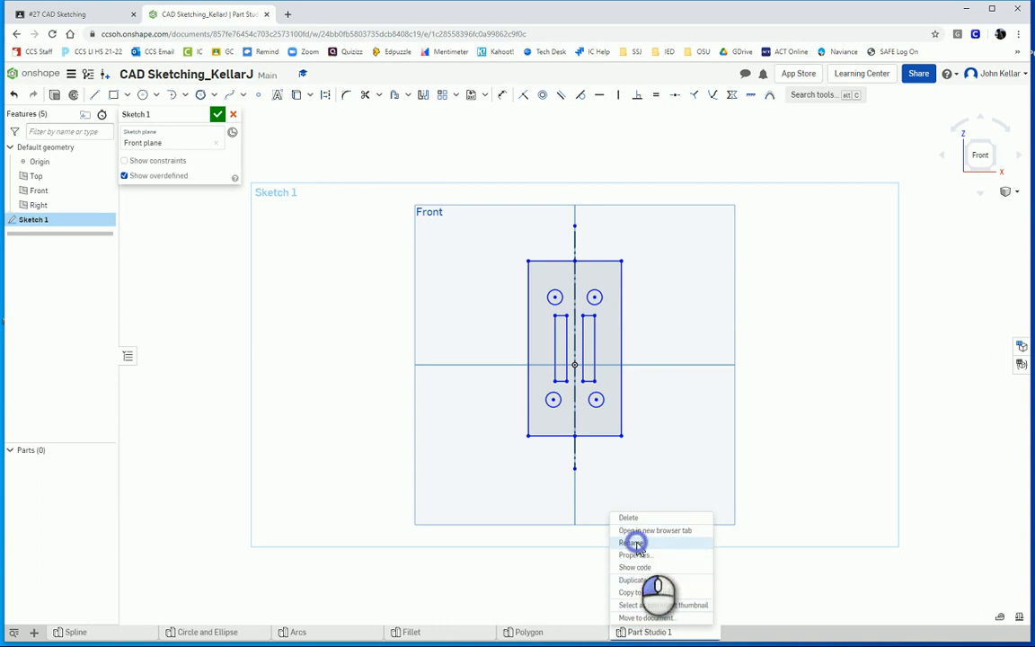
left_click(632, 542)
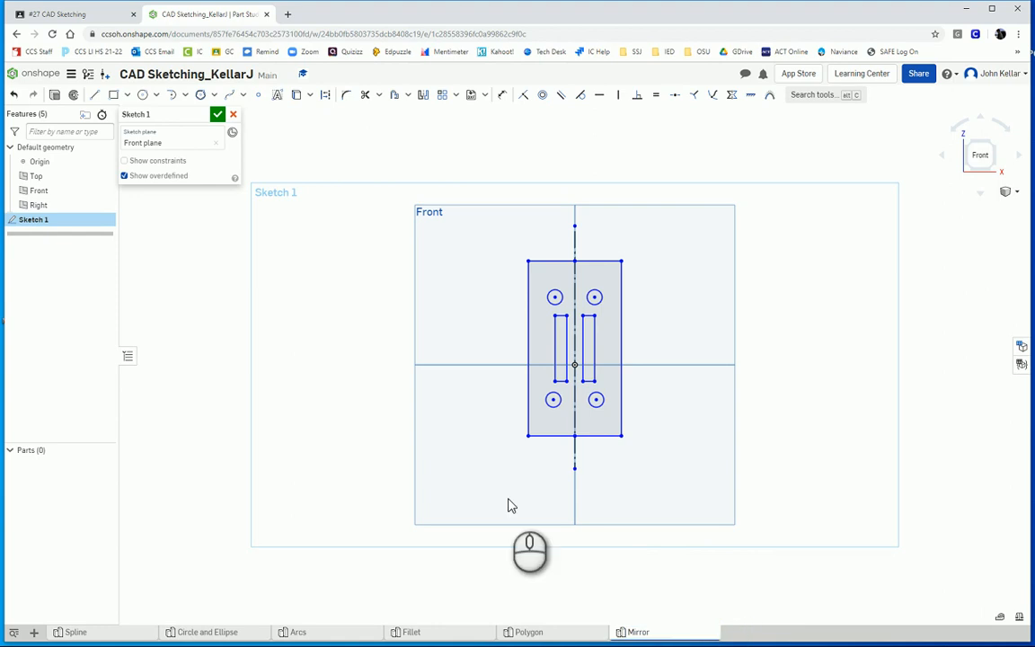
left_click(217, 114)
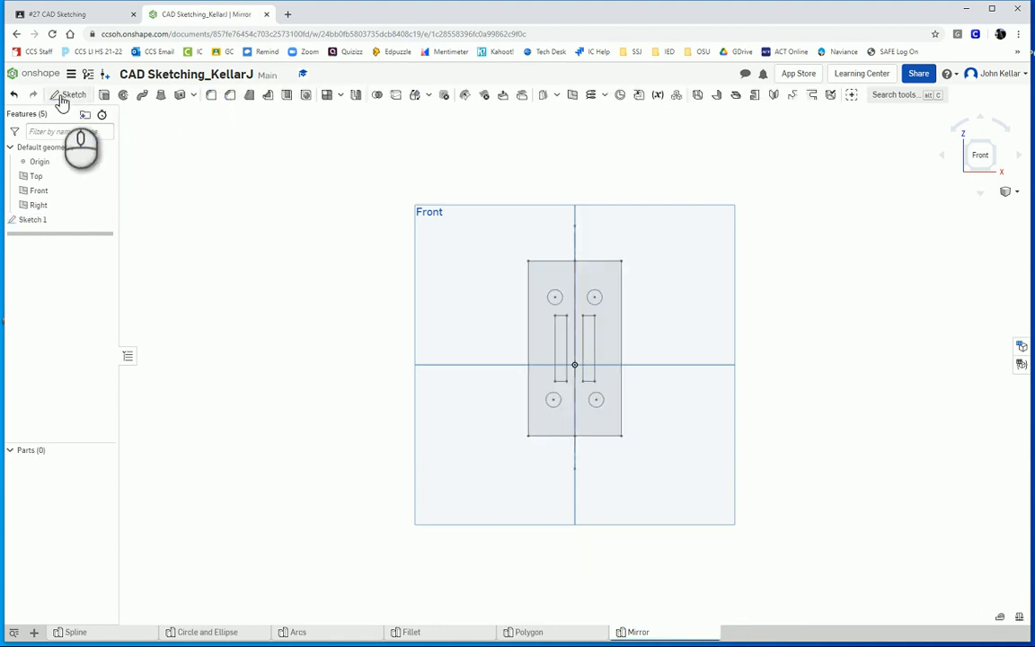
Step: In a new Part Studio, sketch a 2.25 in diameter center point circle at the origin on the Front plane
left_click(34, 635)
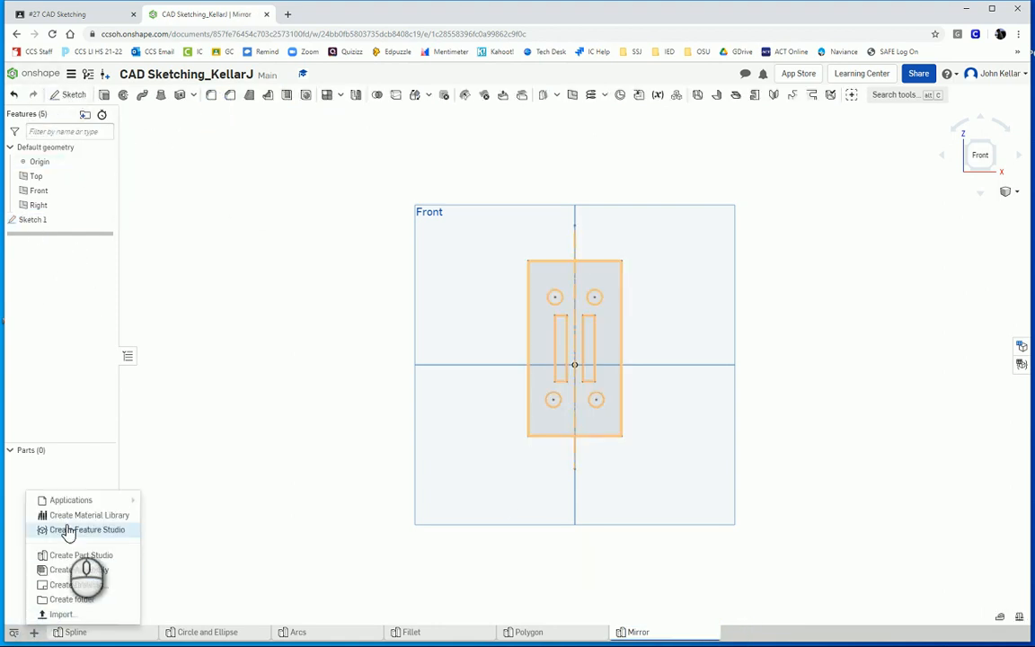
left_click(77, 557)
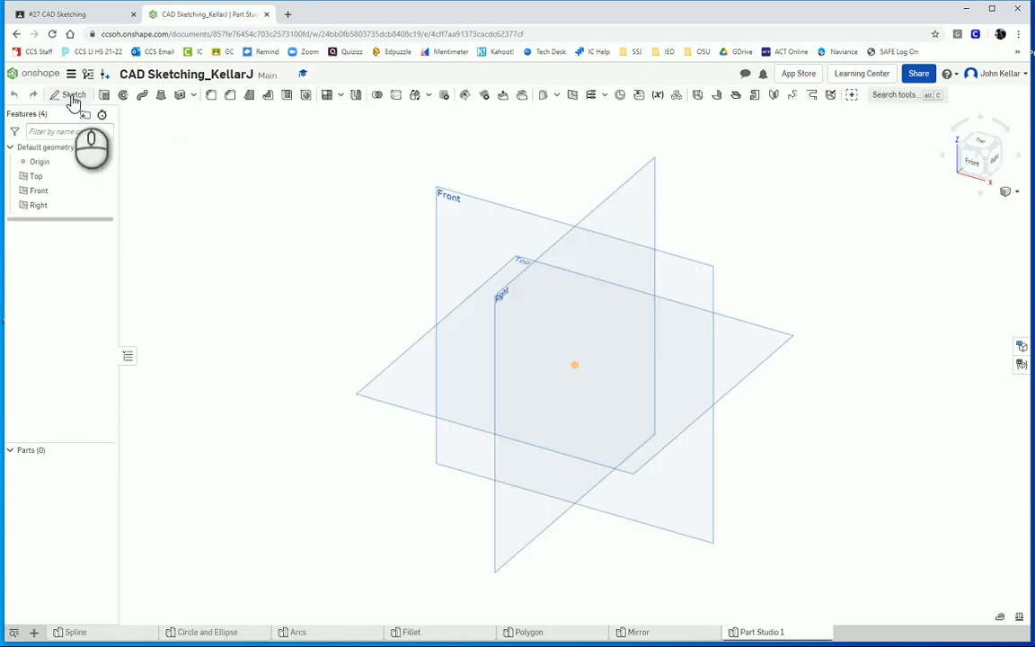
left_click(71, 96)
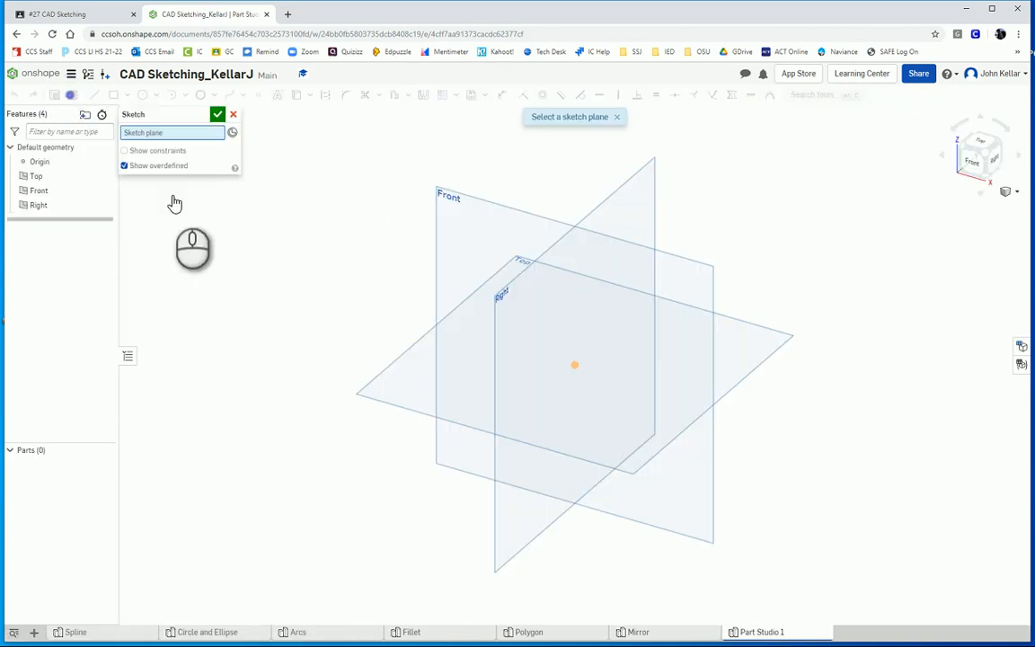
left_click(466, 209)
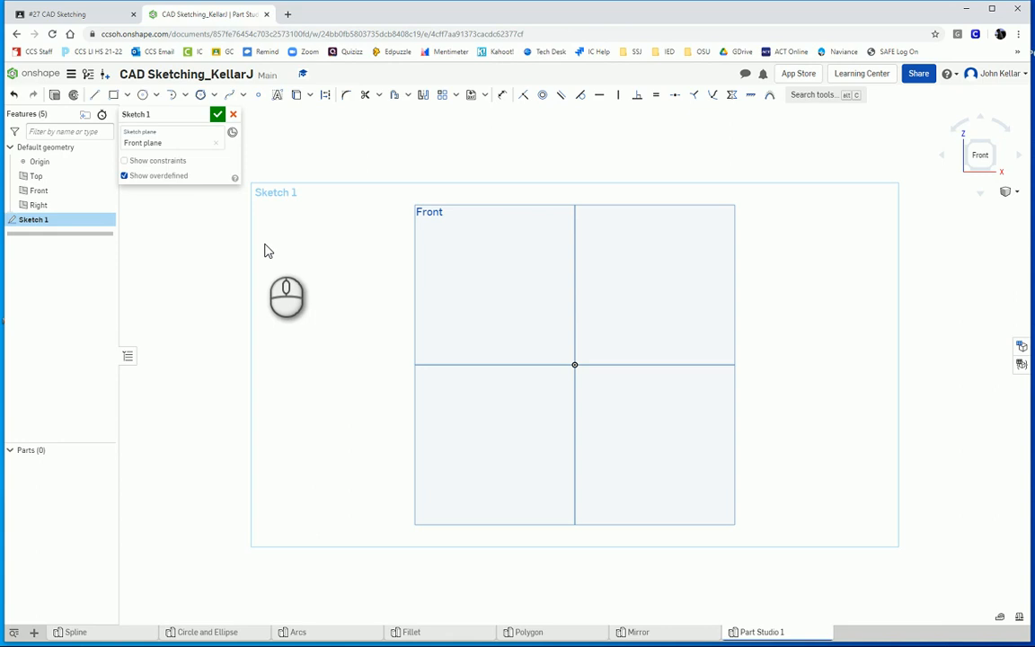
left_click(143, 96)
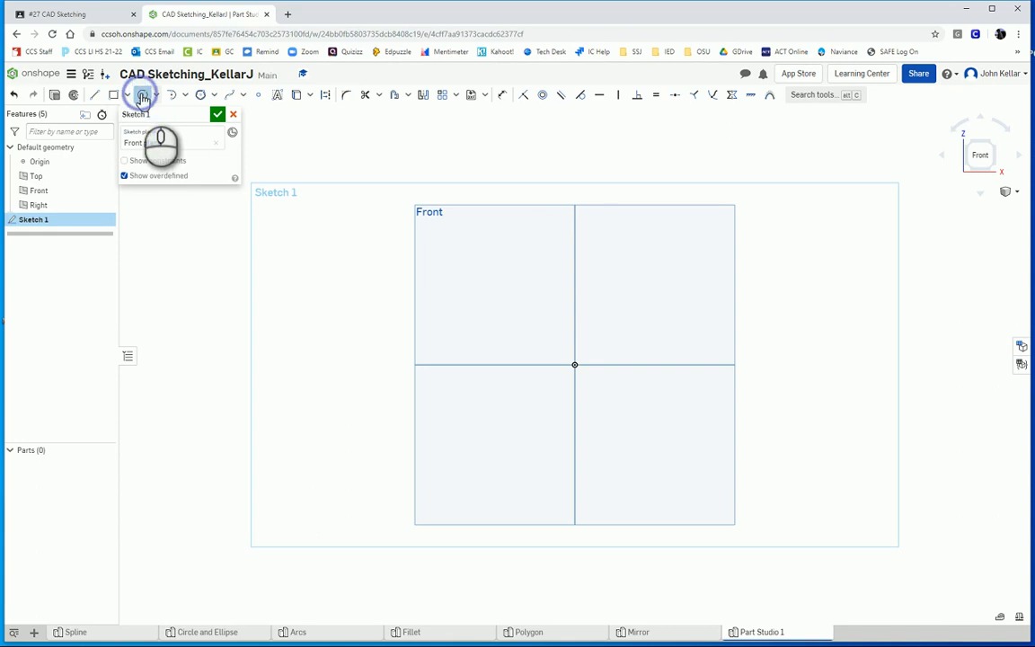
left_click(575, 365)
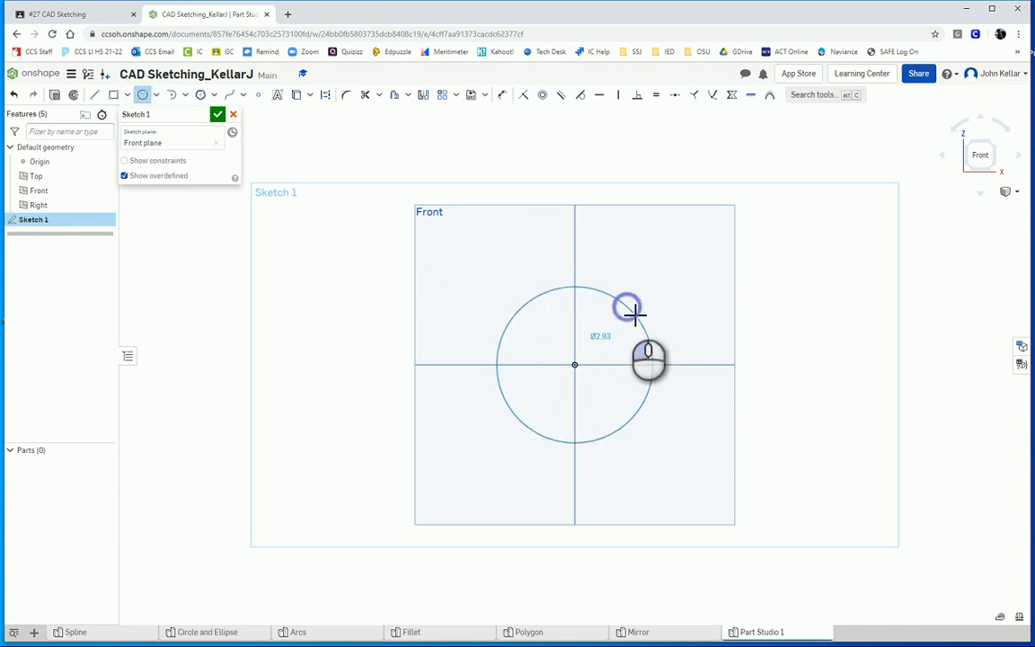
left_click(634, 313)
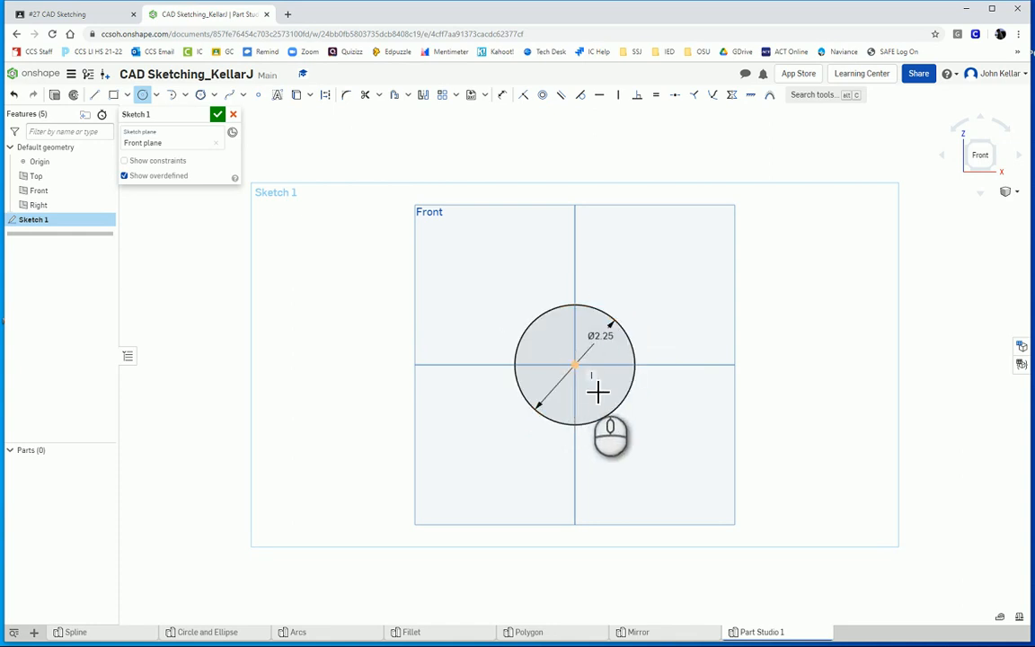
scroll(595, 389, "up", 2)
scroll(592, 387, "up", 5)
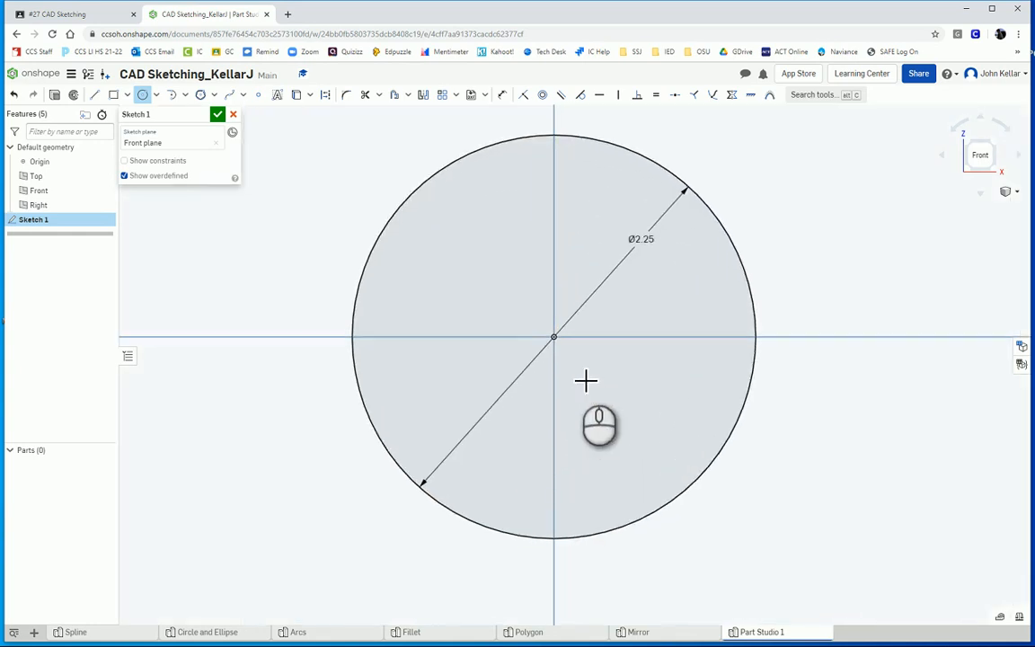
scroll(568, 352, "down", 2)
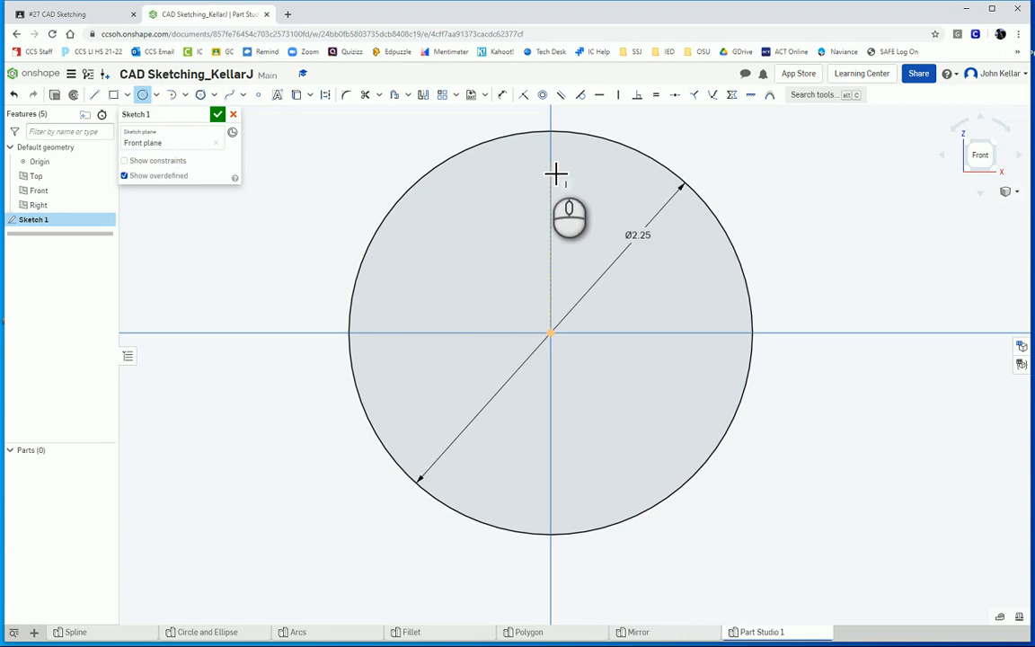
Step: Draw a three-sided circumscribed polygon on the vertical centerline near the circle's upper edge, with a construction circle about 0.35 in in diameter
left_click(214, 96)
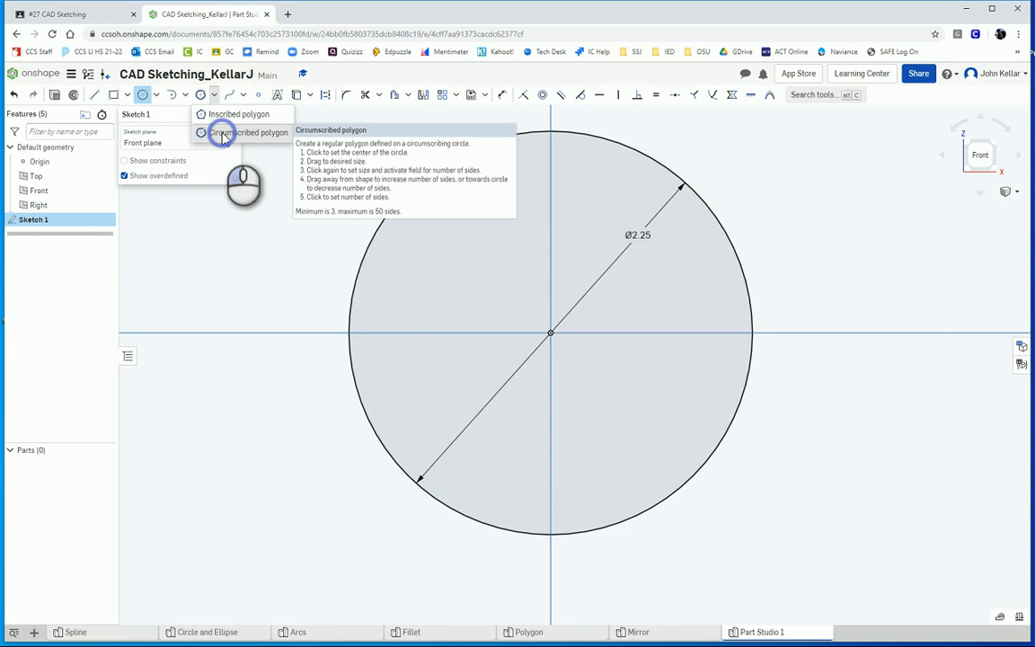
left_click(216, 133)
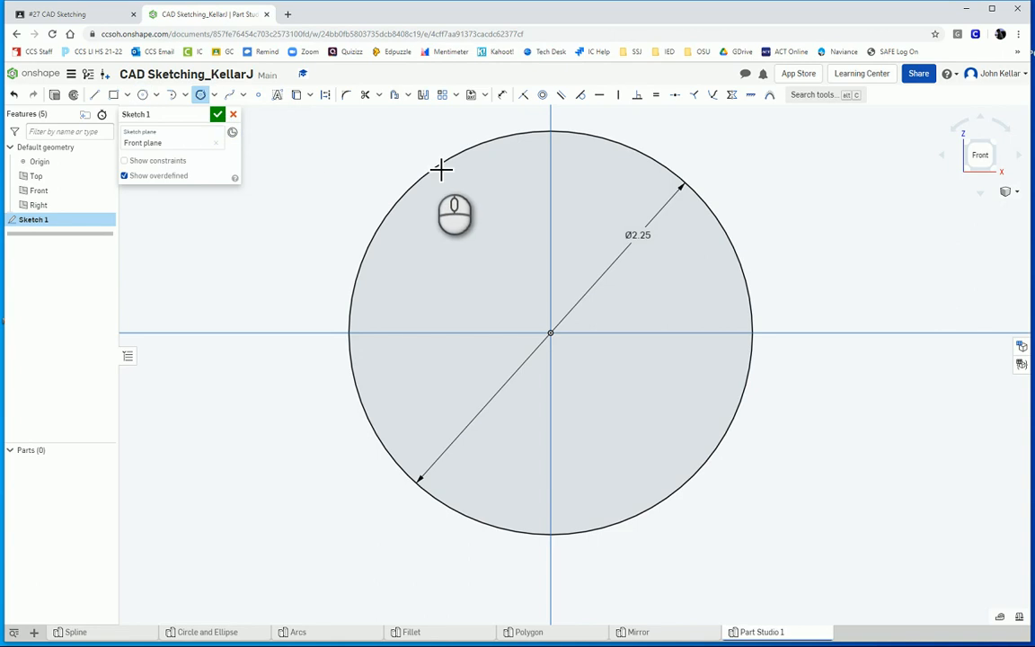
left_click(550, 185)
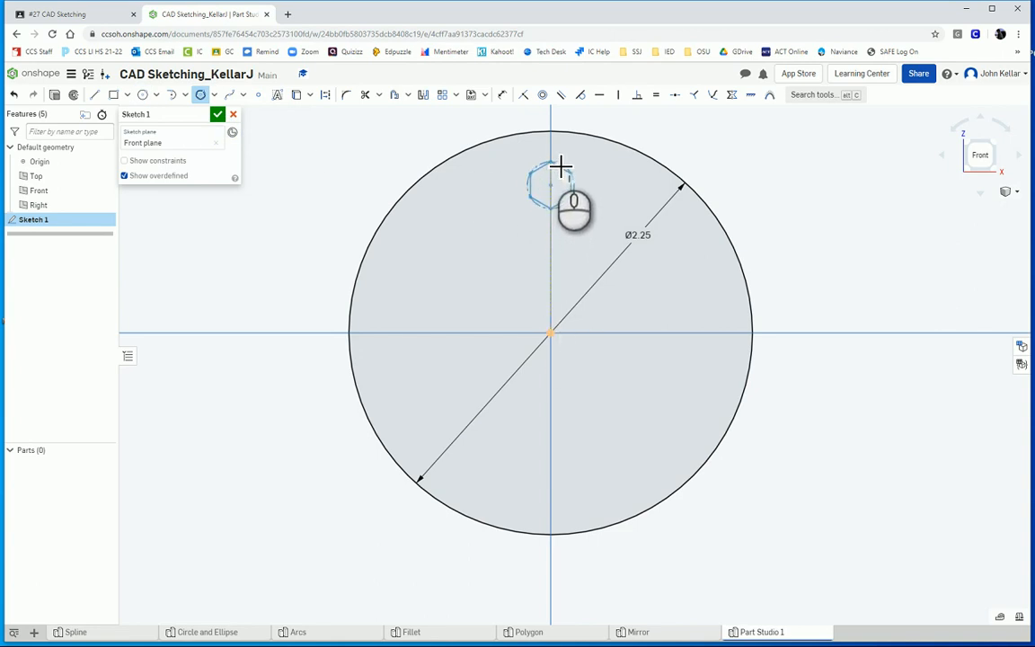
scroll(559, 167, "down", 3)
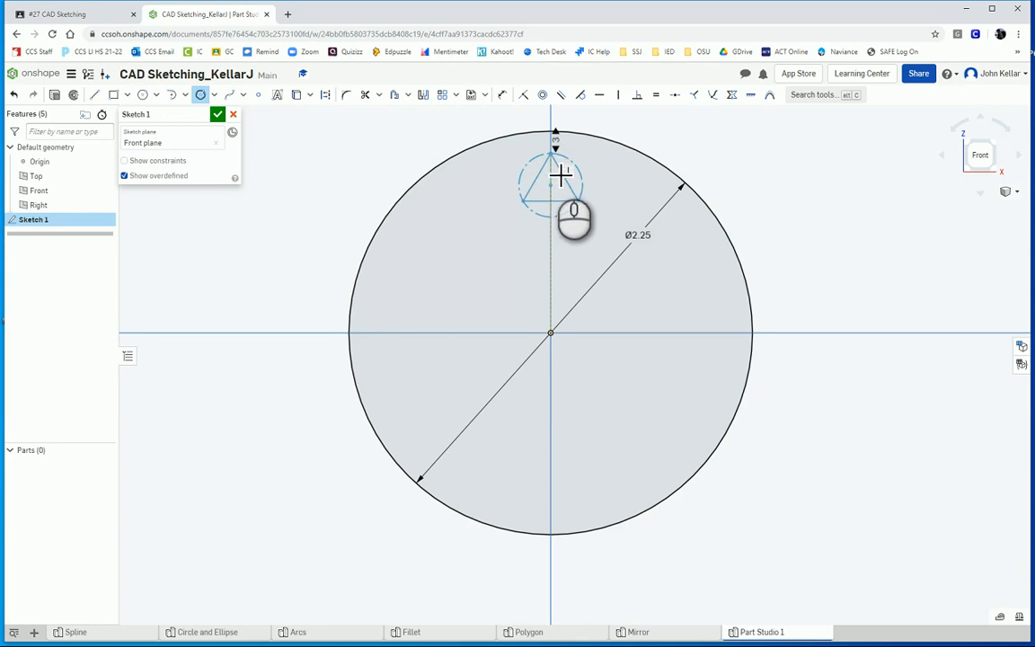
left_click(559, 171)
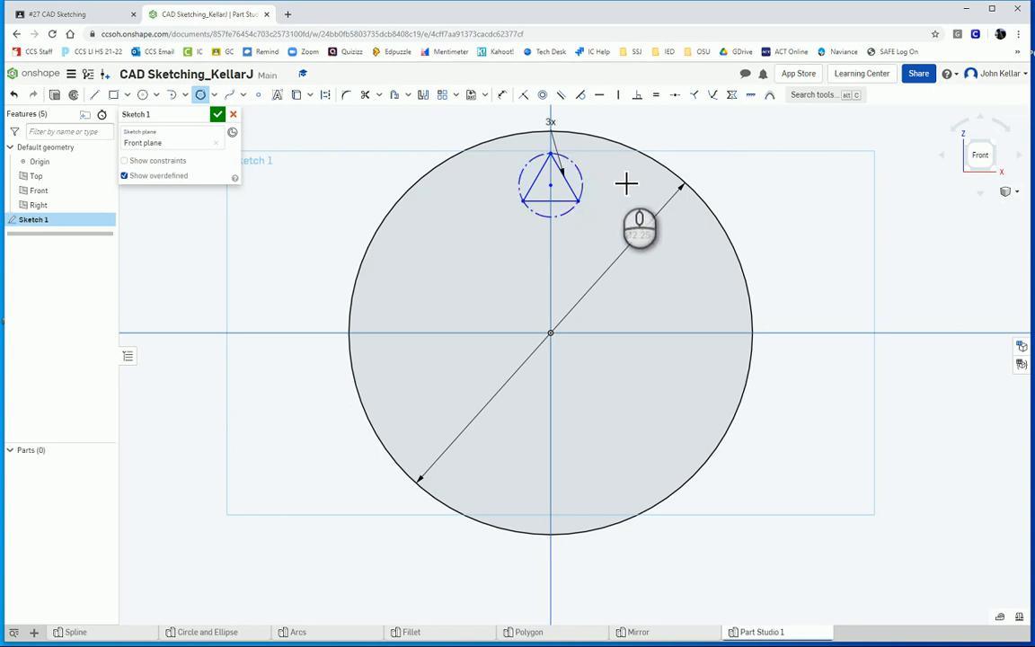
key("Escape")
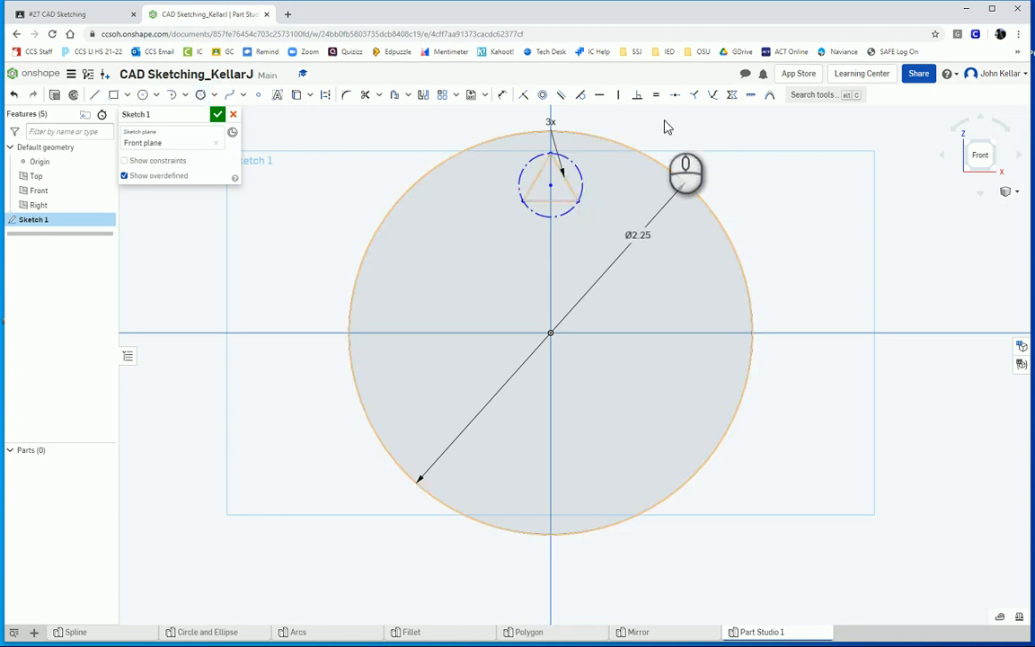
Step: Dimension the triangle's construction circle to a diameter of 0.25 in
key("t")
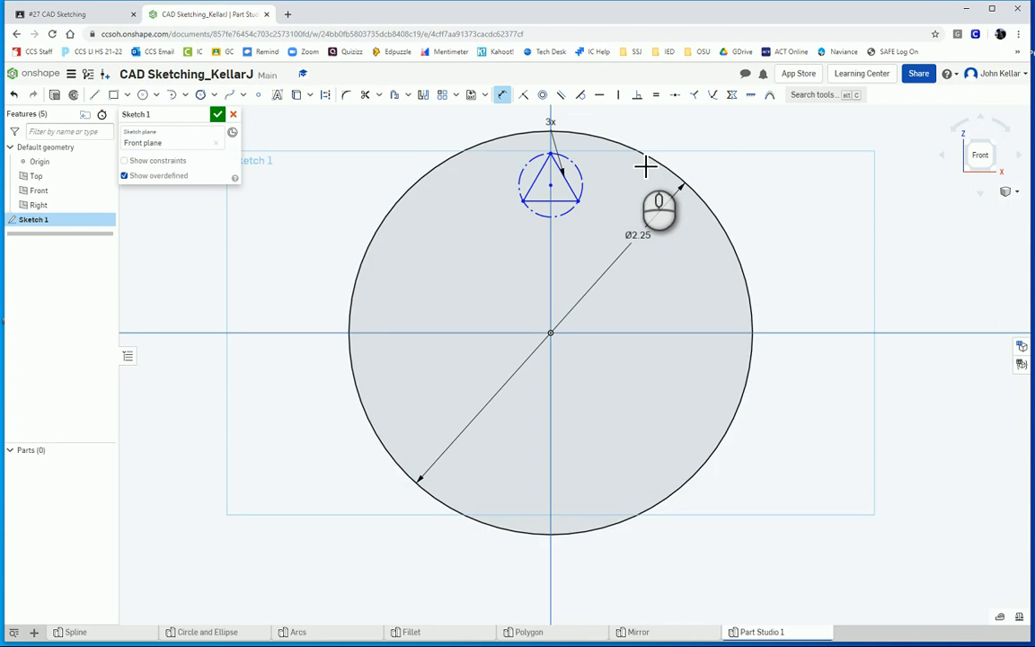
left_click(586, 181)
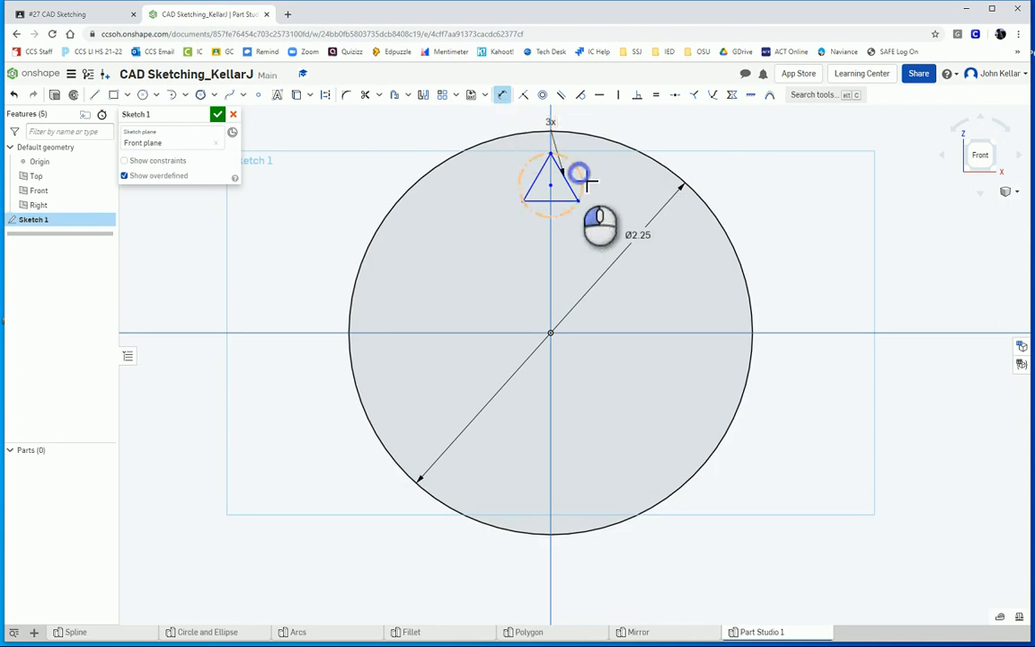
left_click(648, 138)
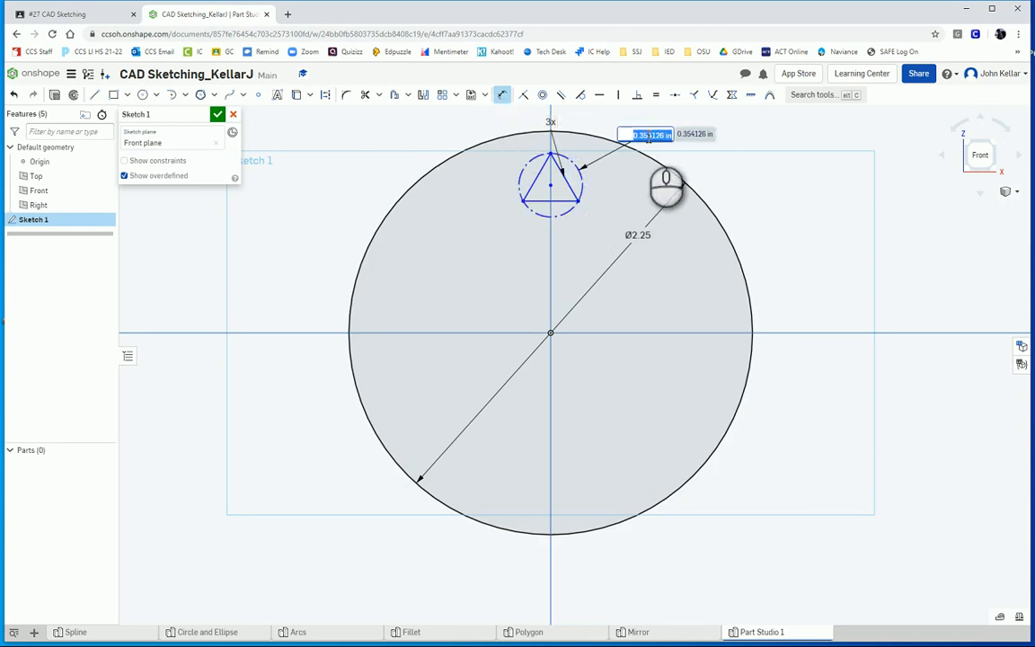
key("Return")
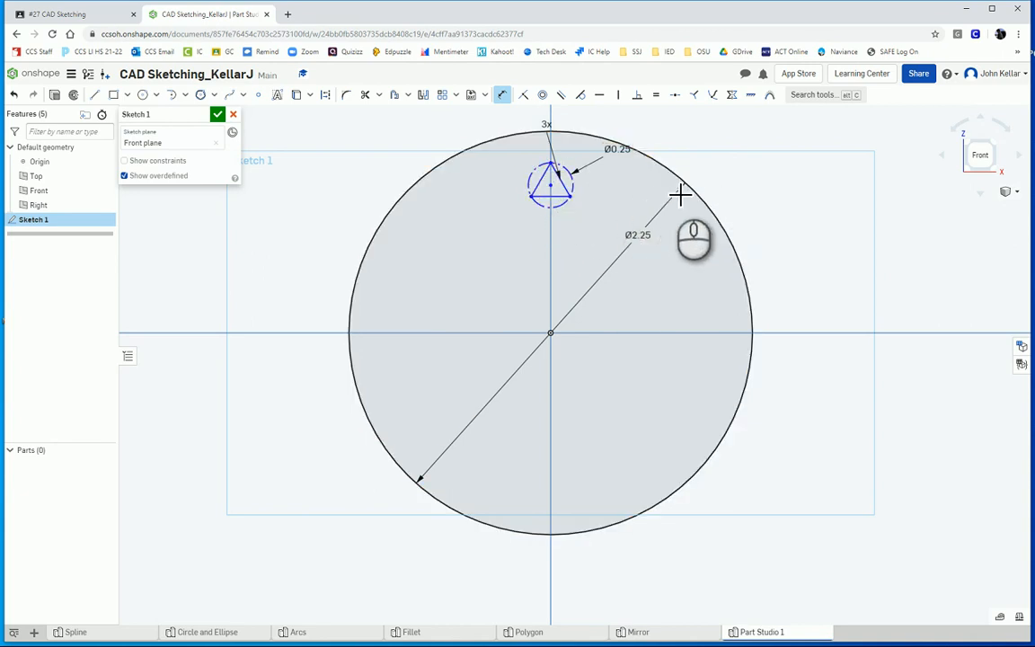
Step: Dimension the triangle's center 7/8 in above the origin
left_click(551, 335)
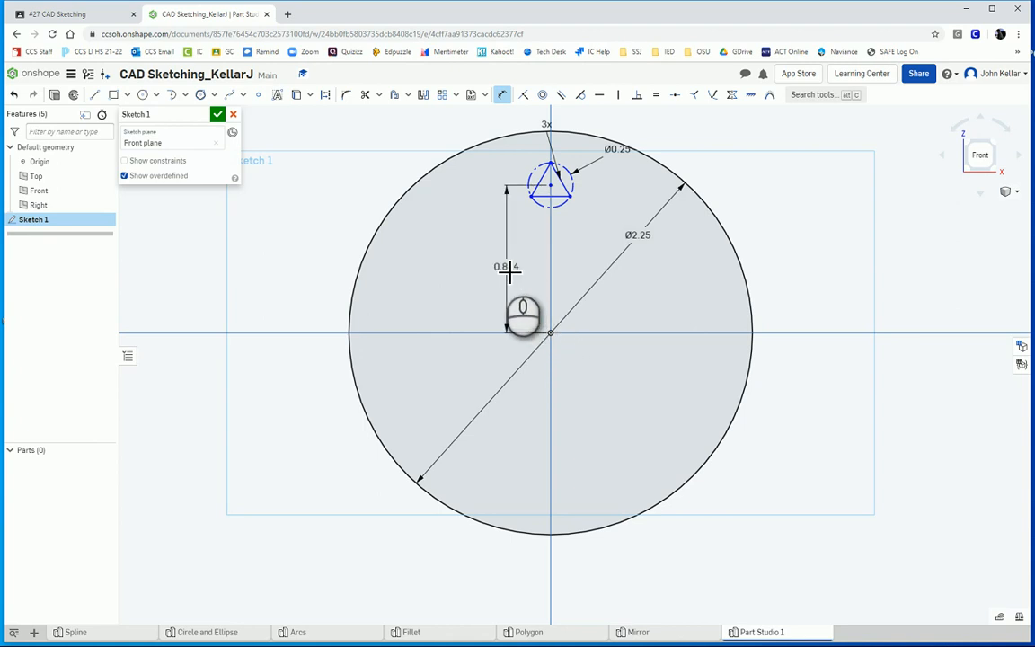
left_click(504, 270)
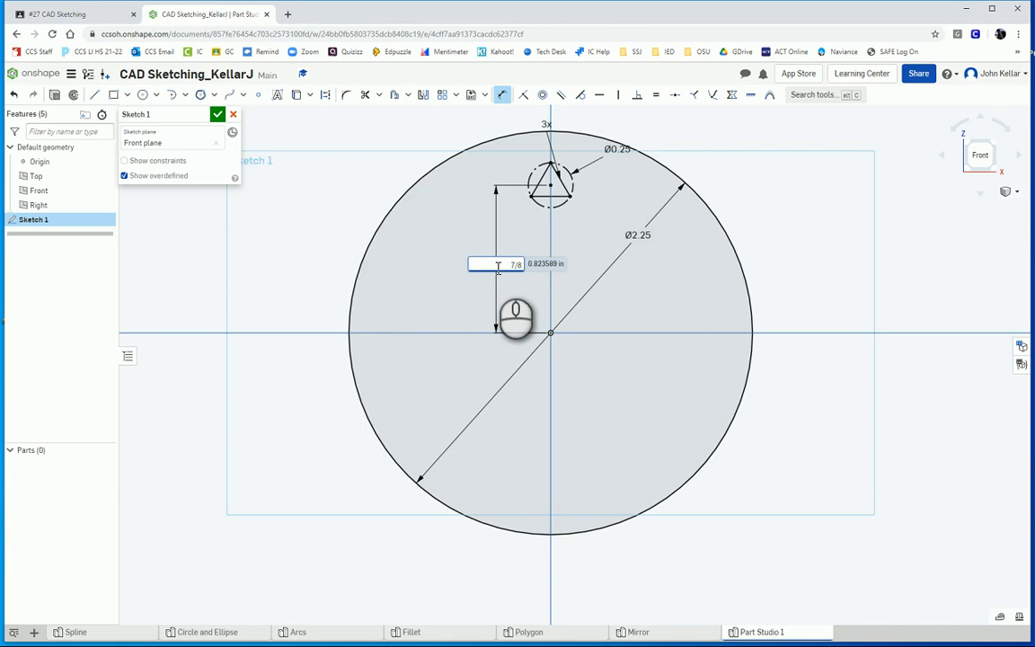
key("Return")
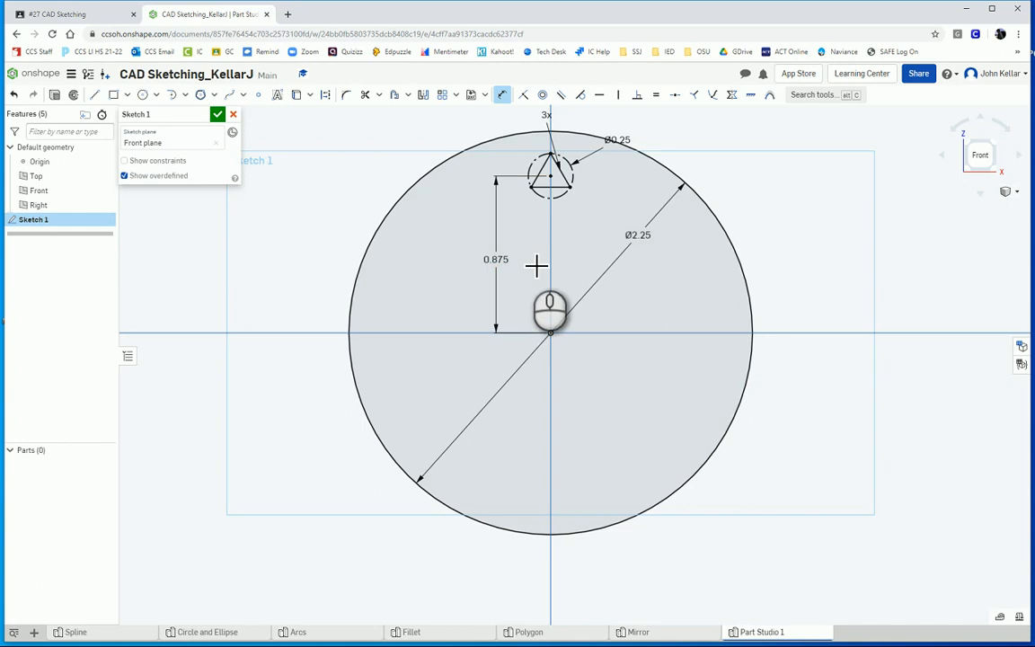
Step: Create a circular sketch pattern of the triangle's three sides around the origin with 12 instances
left_click(457, 95)
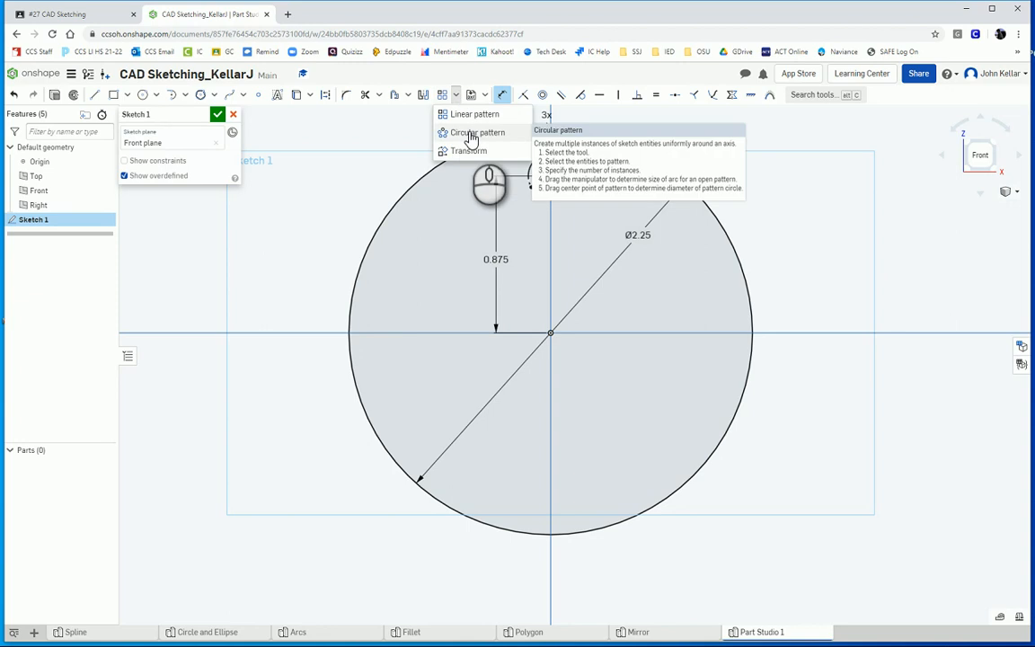
left_click(467, 134)
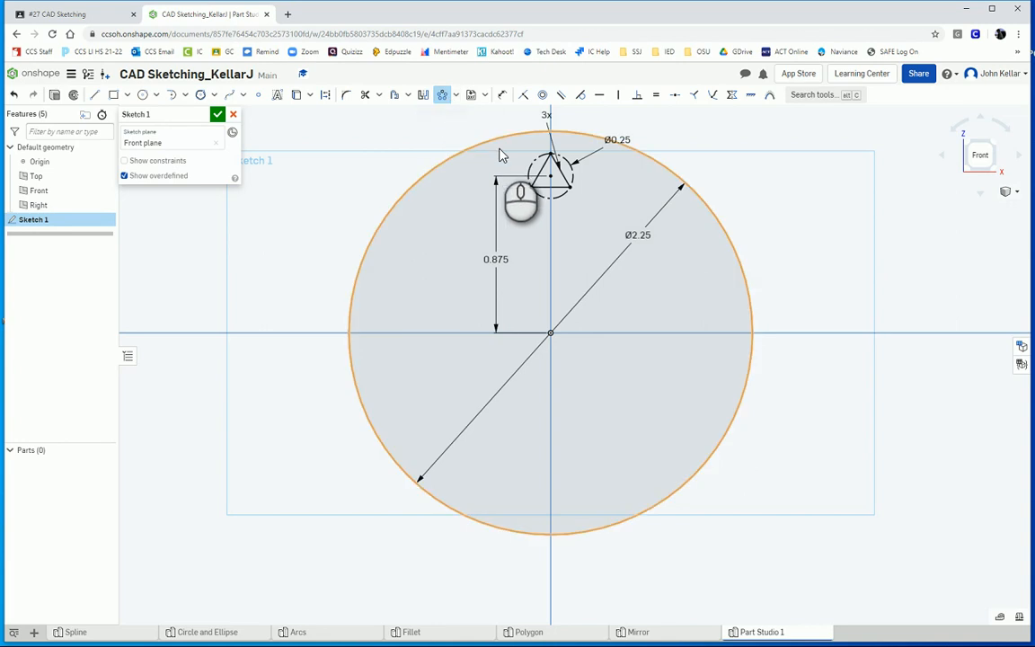
left_click(544, 167)
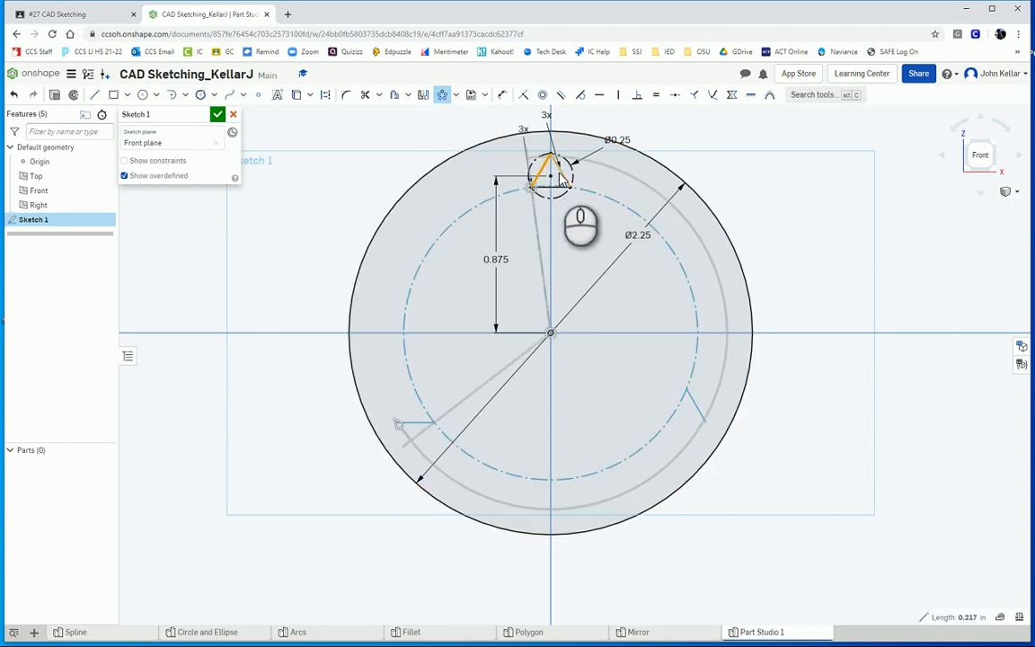
left_click(558, 171)
left_click(553, 186)
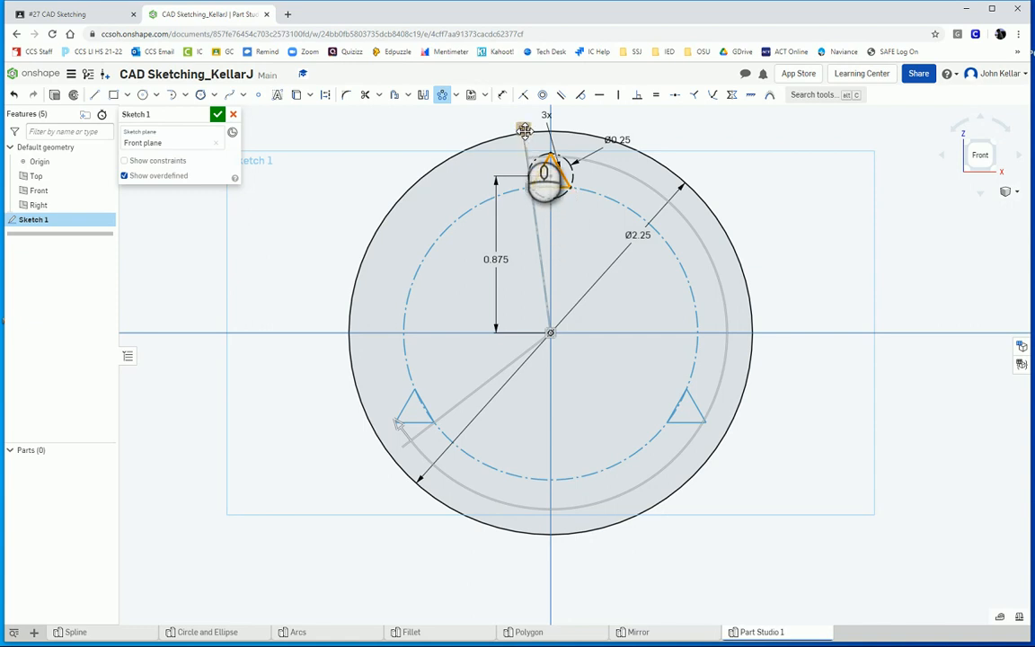
left_click_drag(525, 131, 511, 151)
double_click(512, 150)
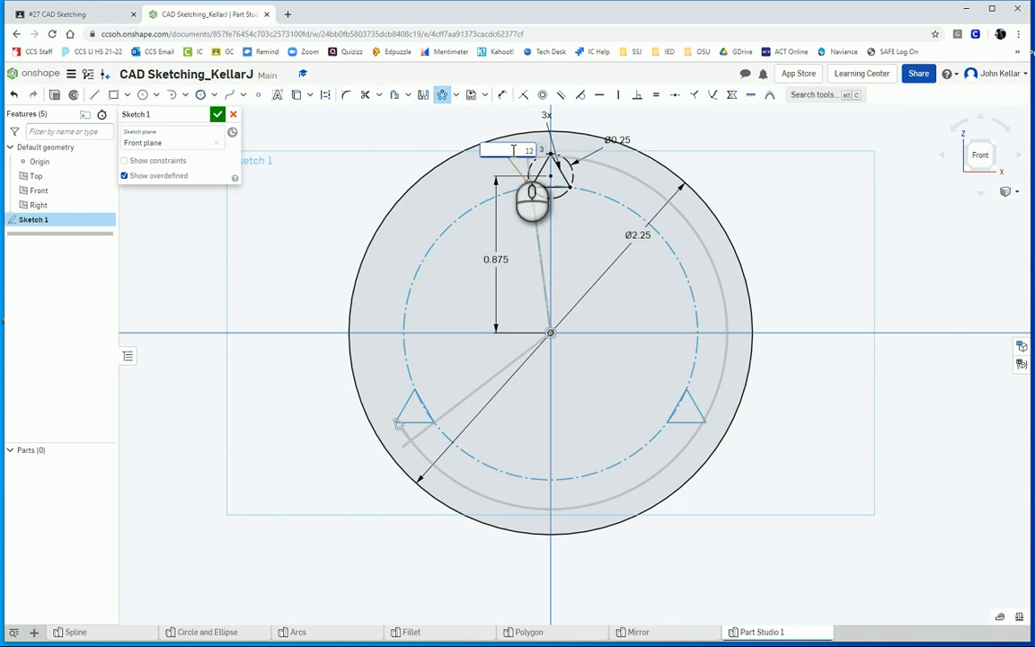
type("12")
key("Return")
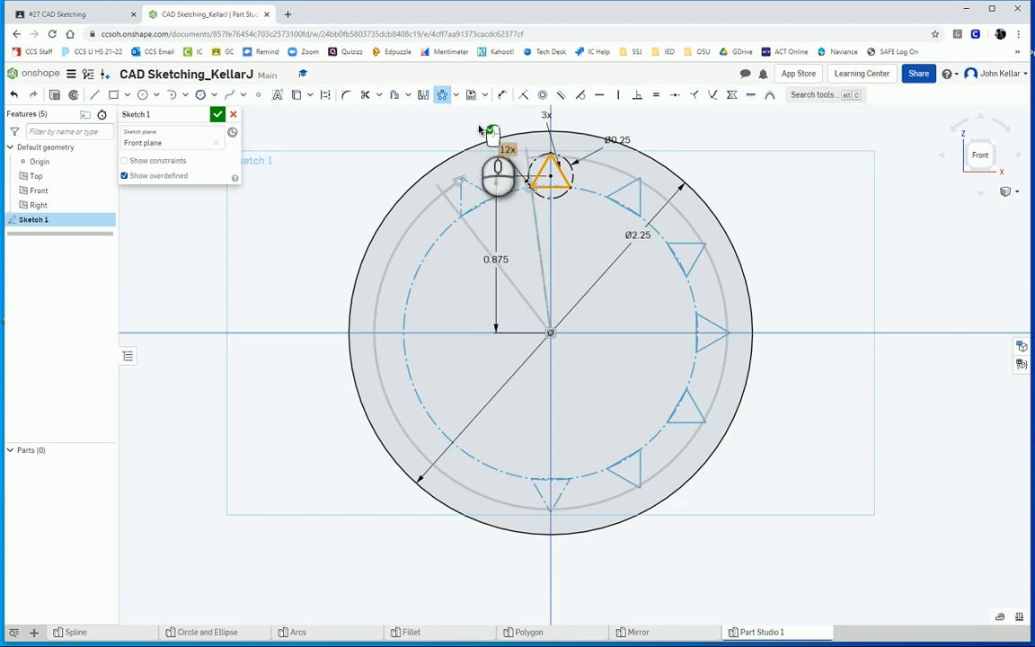
left_click(481, 131)
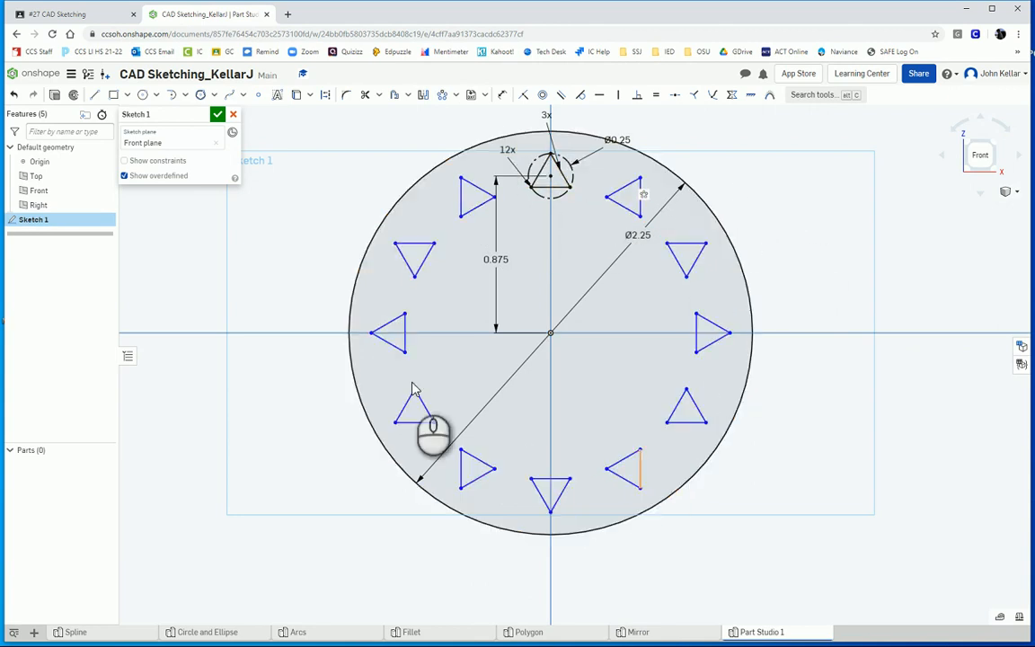
Step: Try a 0.3 in diameter for the triangle's construction circle and undo the change
left_click(550, 176)
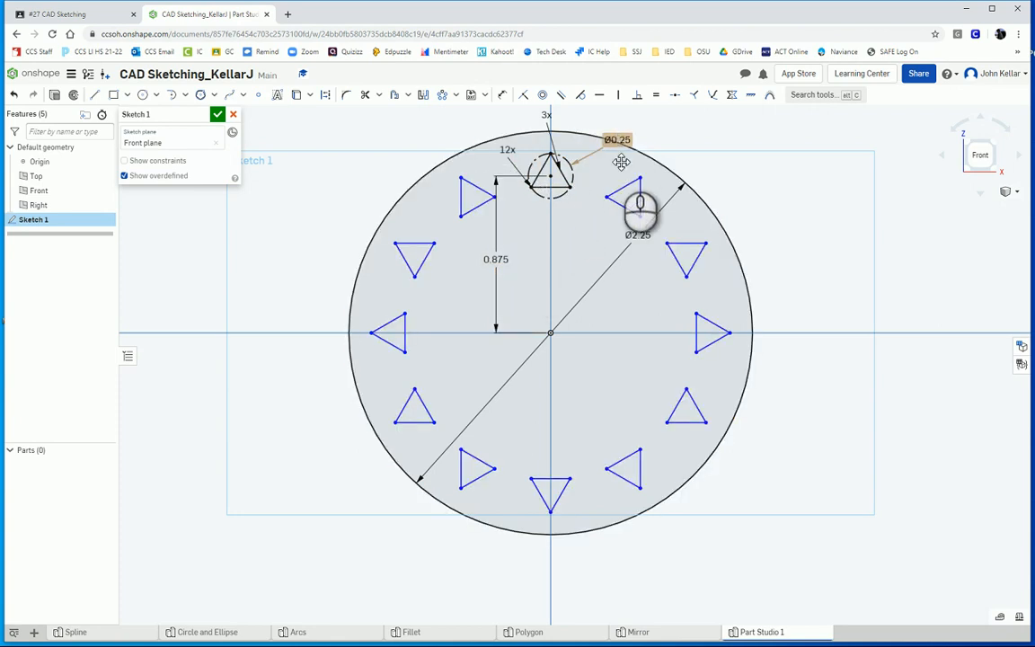
double_click(619, 142)
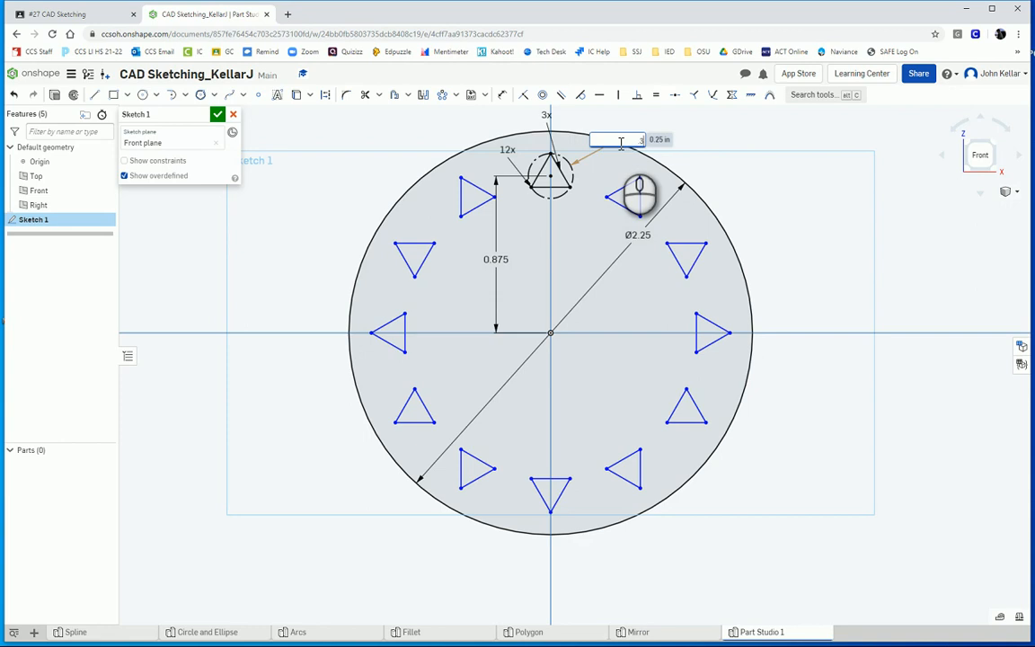
type(".3")
key("Return")
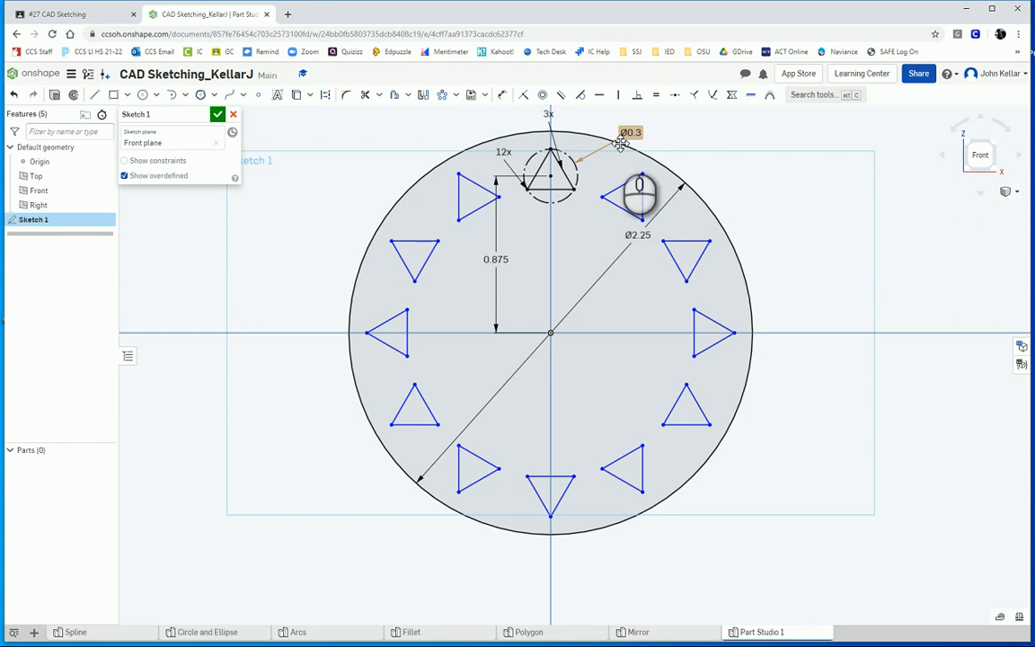
key("ctrl+z")
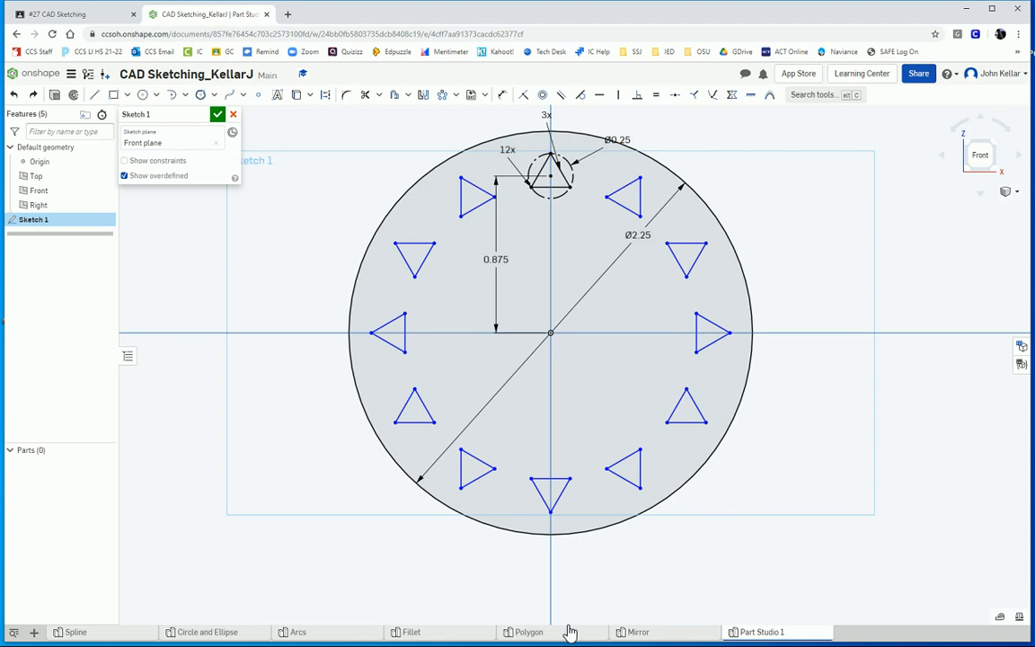
Step: Rename the current Part Studio as Circular Pattern and accept its sketch
right_click(757, 636)
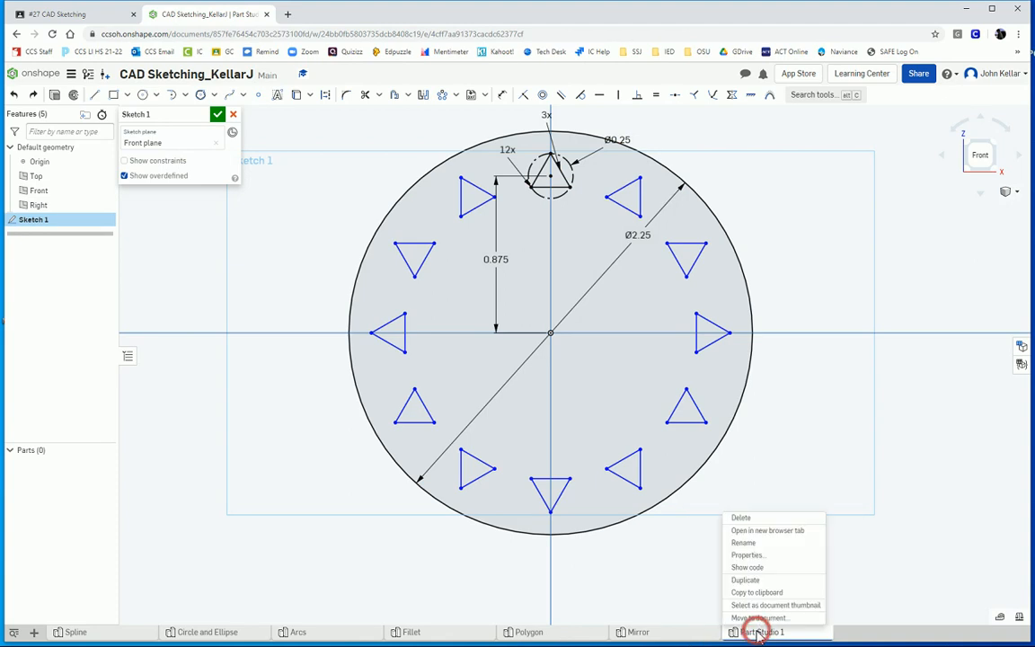
left_click(756, 543)
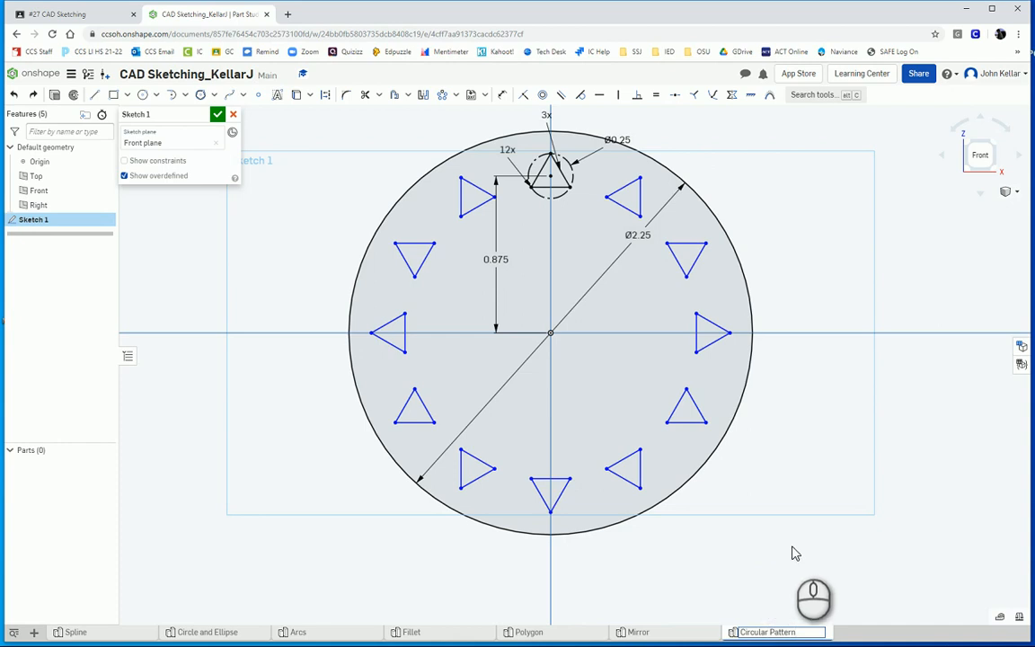
left_click(217, 116)
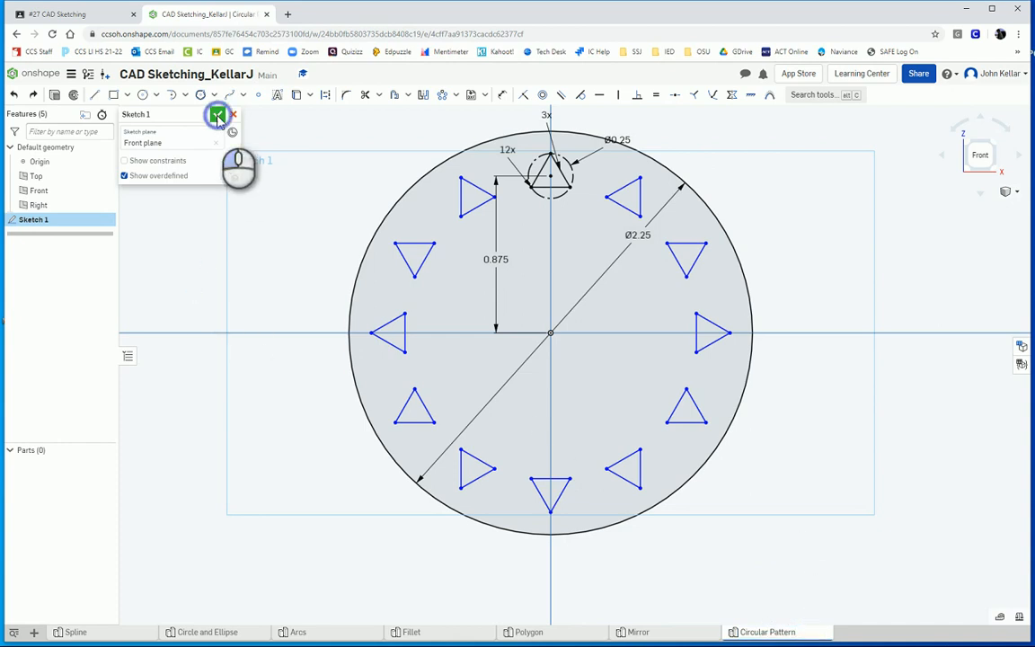
Step: Create a new Part Studio and start a sketch on the Front plane, viewed straight on
left_click(36, 634)
left_click(74, 555)
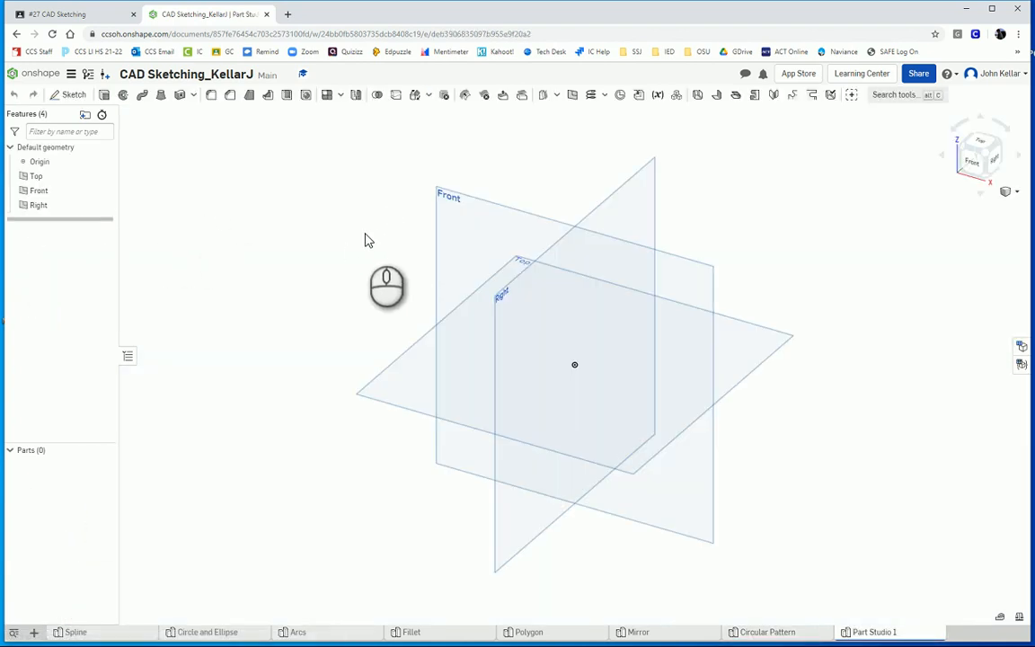
key("shift+s")
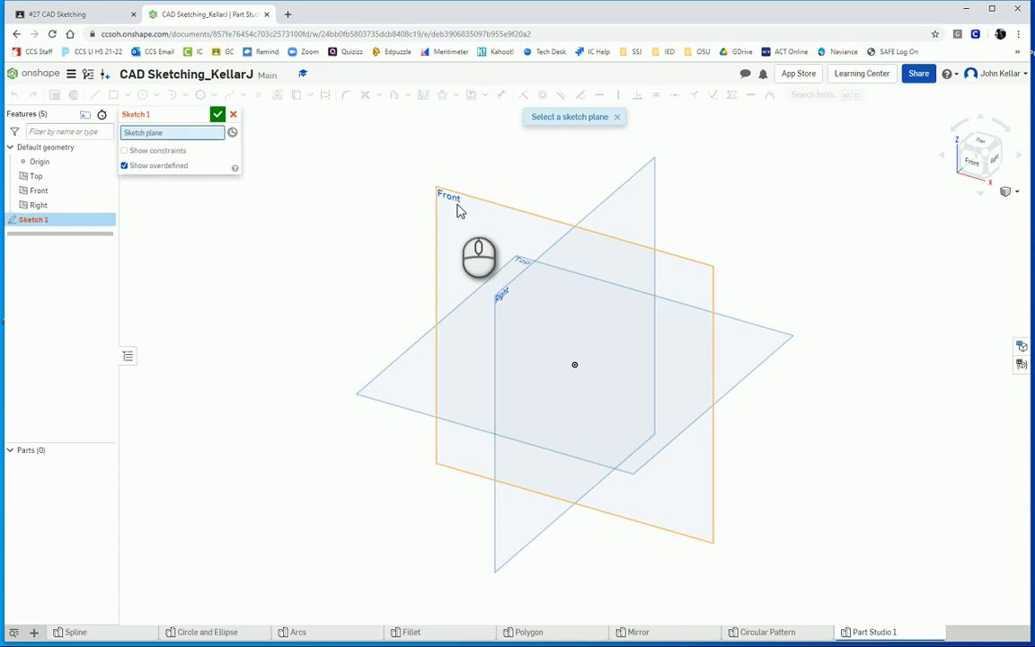
left_click(458, 207)
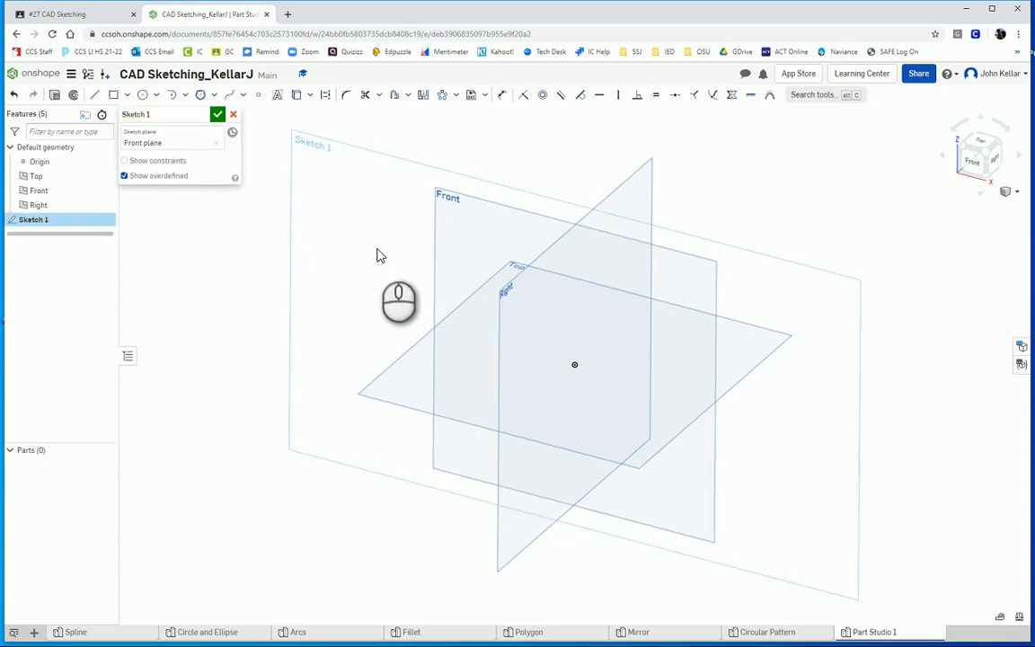
key("n")
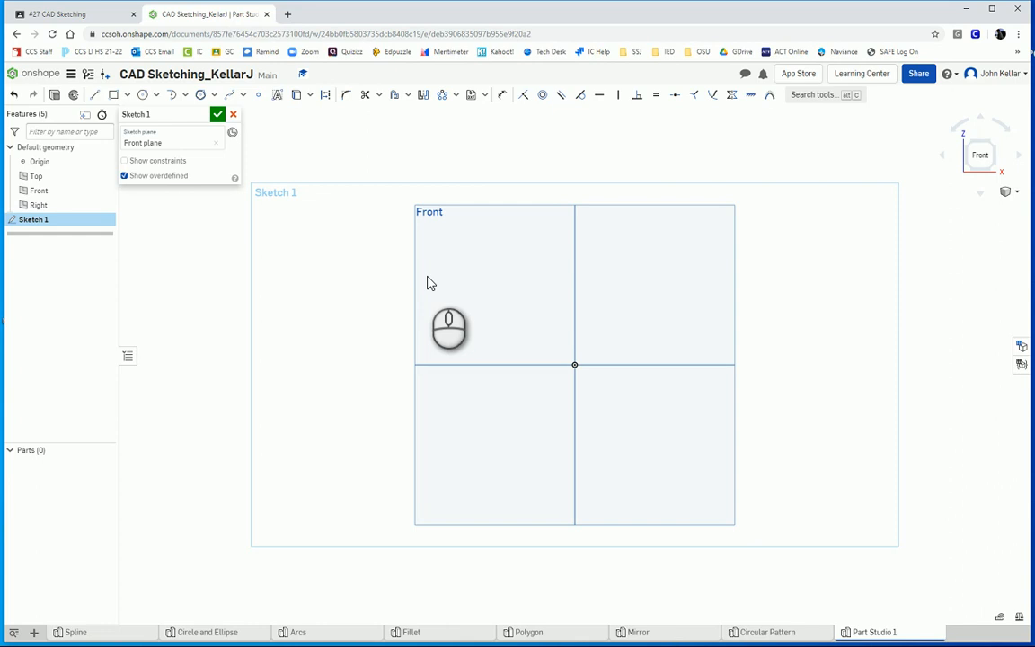
Step: Draw a center point rectangle at the origin, 4 in wide and 3.25 in high
left_click(128, 95)
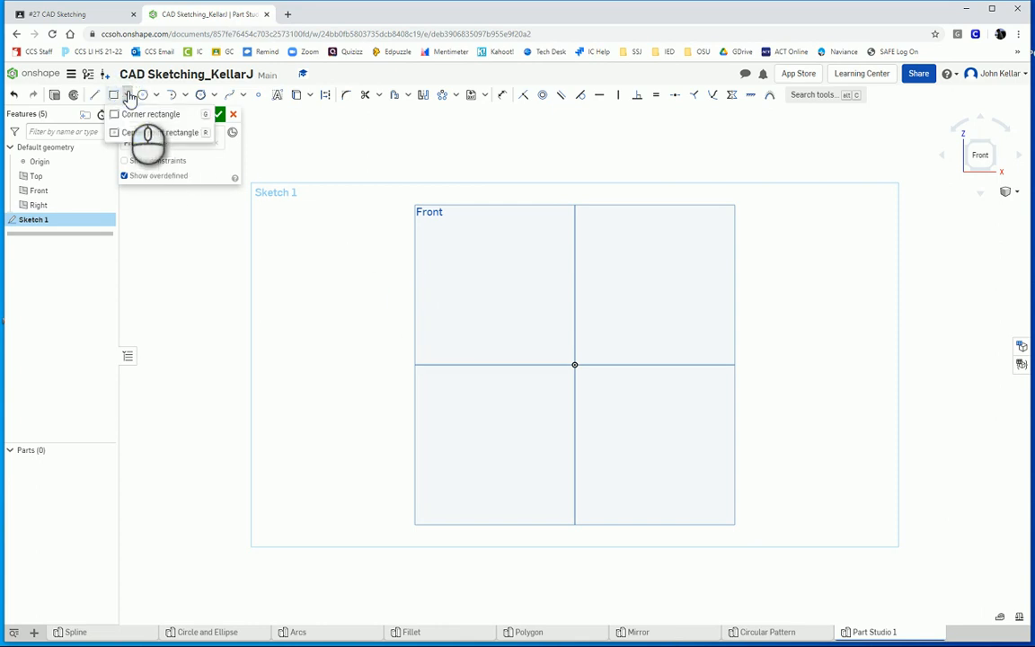
left_click(128, 134)
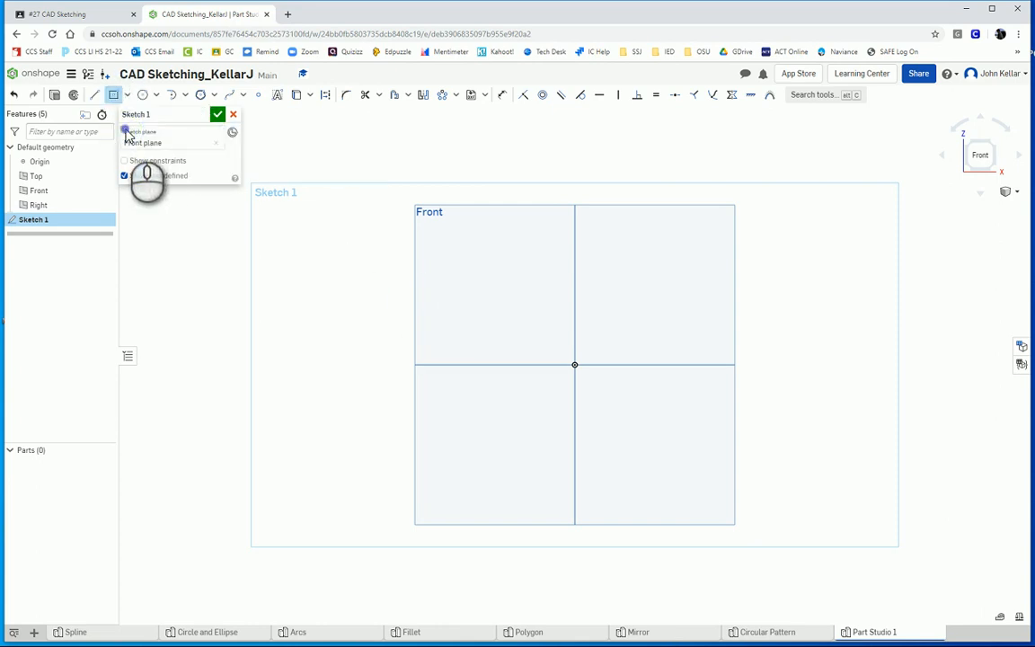
left_click(575, 365)
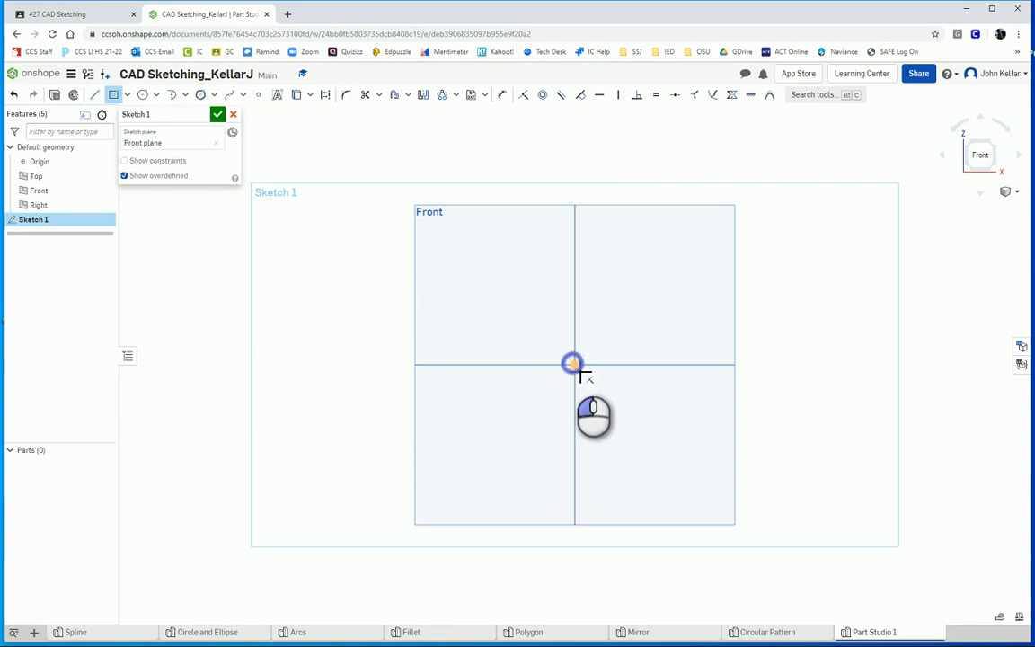
left_click(688, 312)
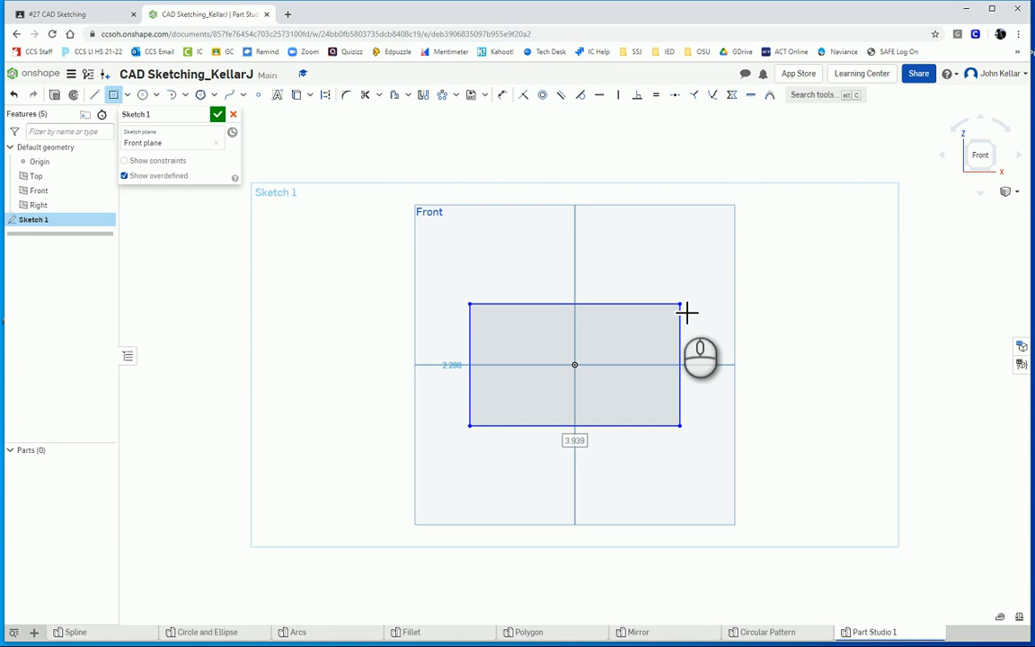
key("Return")
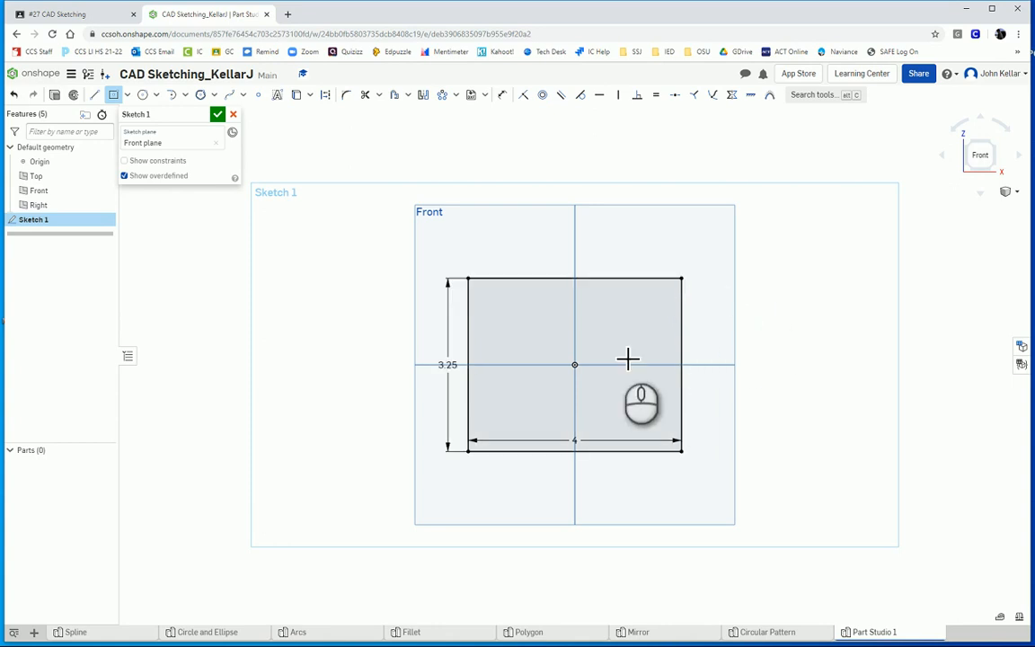
left_click(590, 413)
scroll(586, 404, "up", 3)
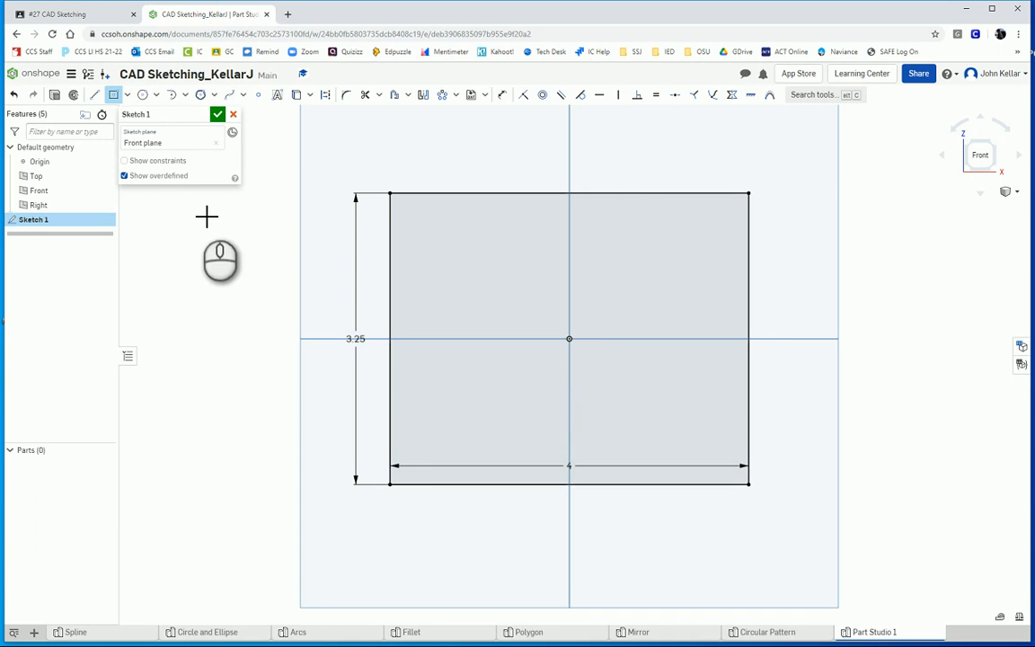
Step: Draw a 0.375 in diameter center point circle inside the rectangle near its lower-left corner
left_click(144, 95)
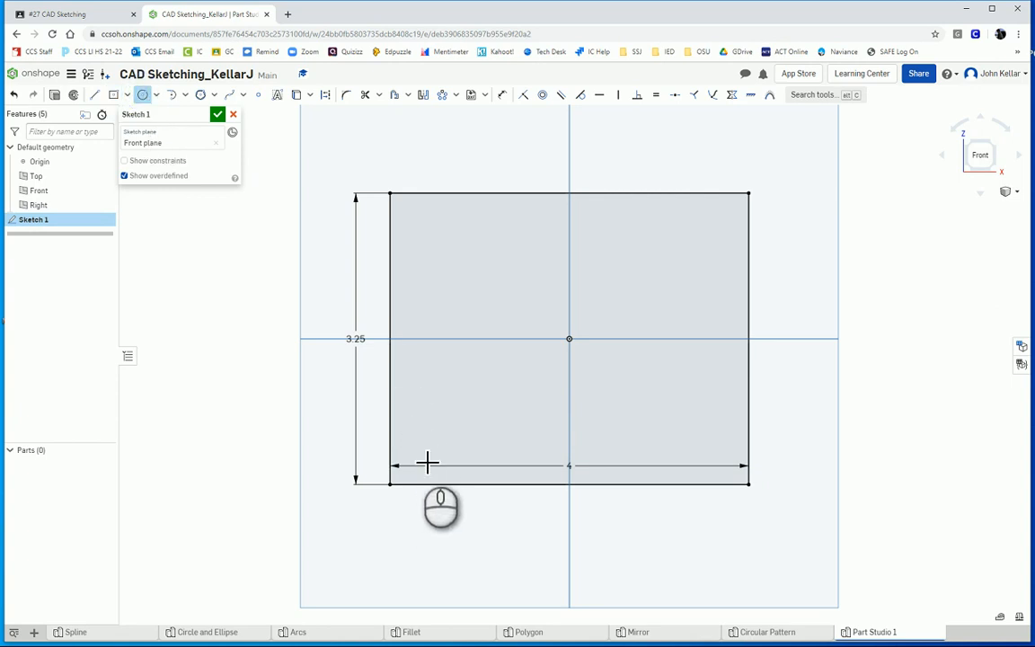
left_click(419, 454)
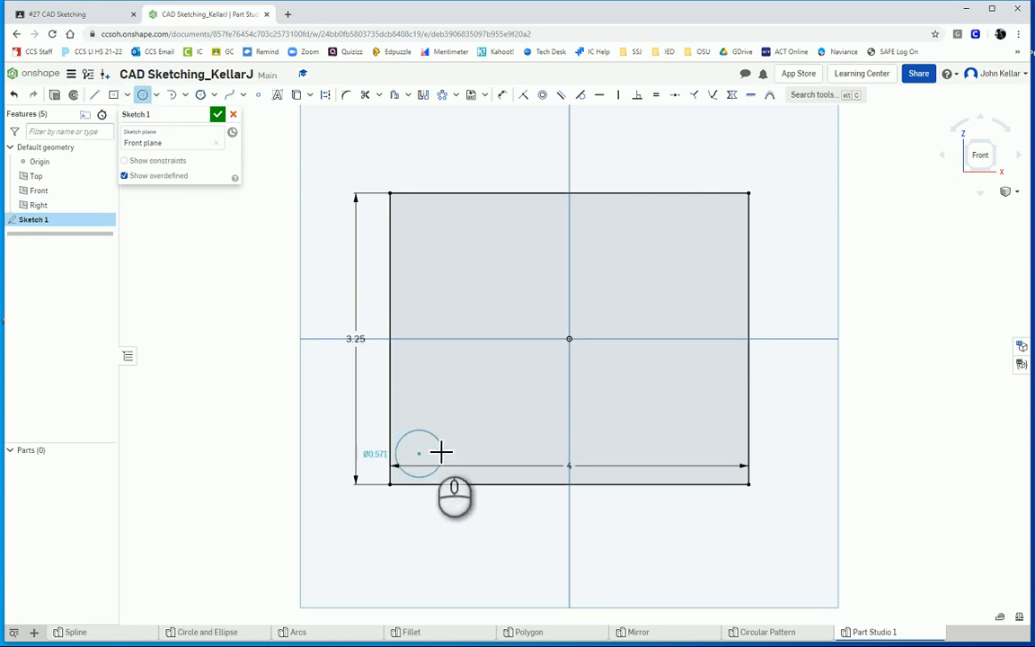
left_click(441, 453)
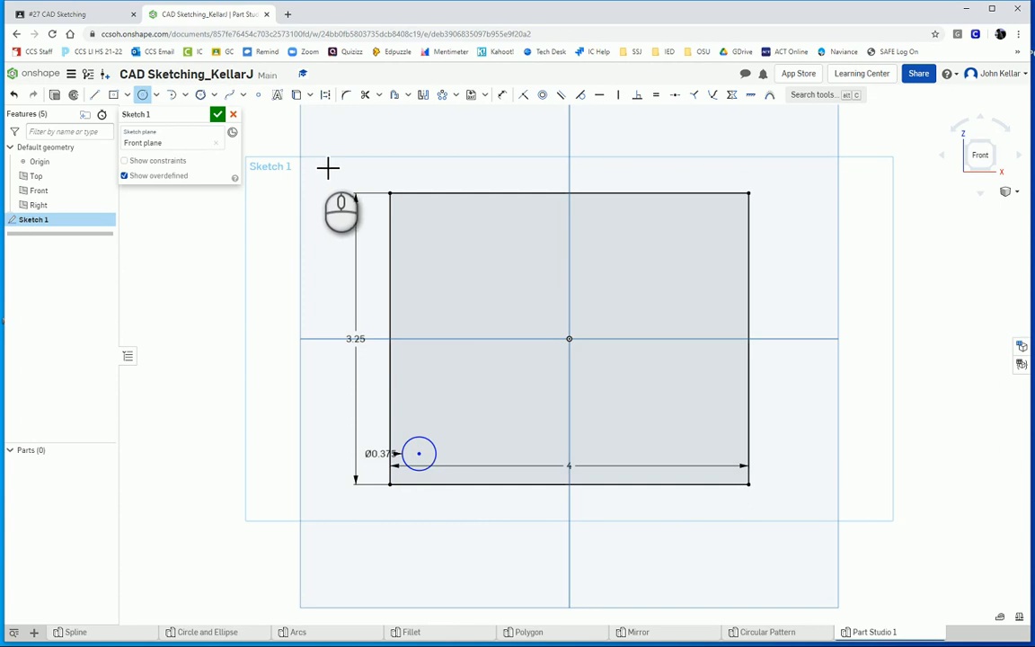
Step: Dimension the circle's center 0.375 in above the rectangle's bottom edge and 0.375 in from its left edge
key("d")
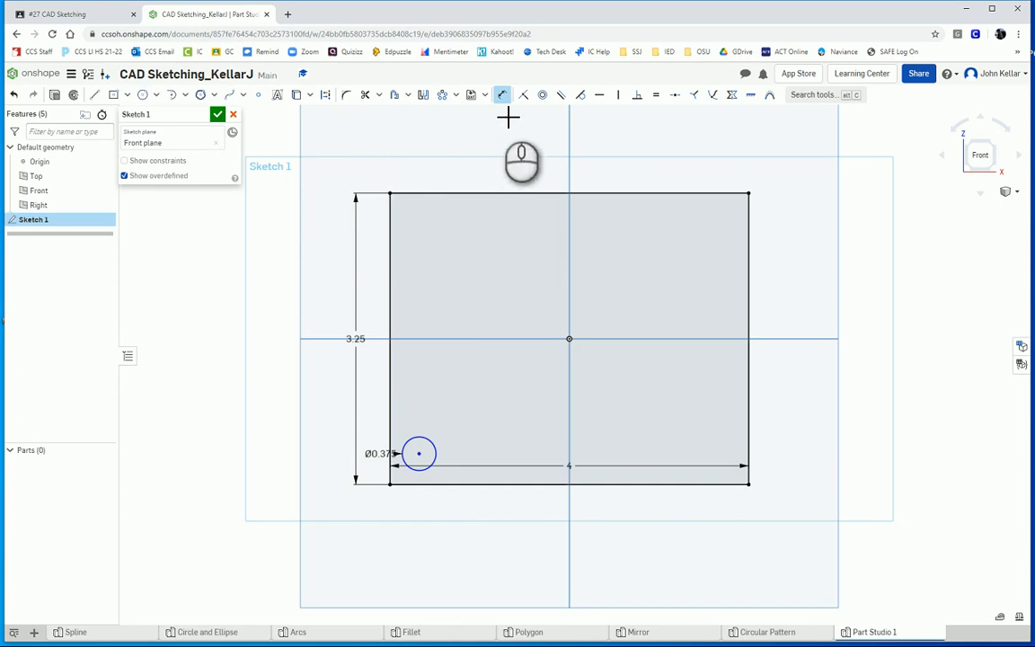
left_click(430, 459)
left_click(428, 487)
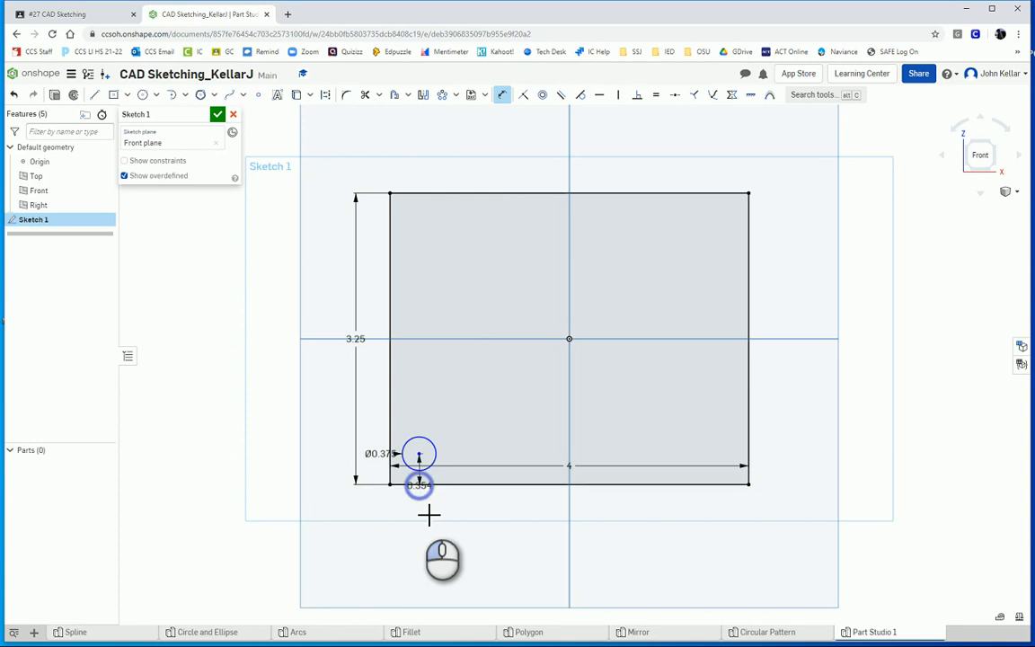
left_click(433, 522)
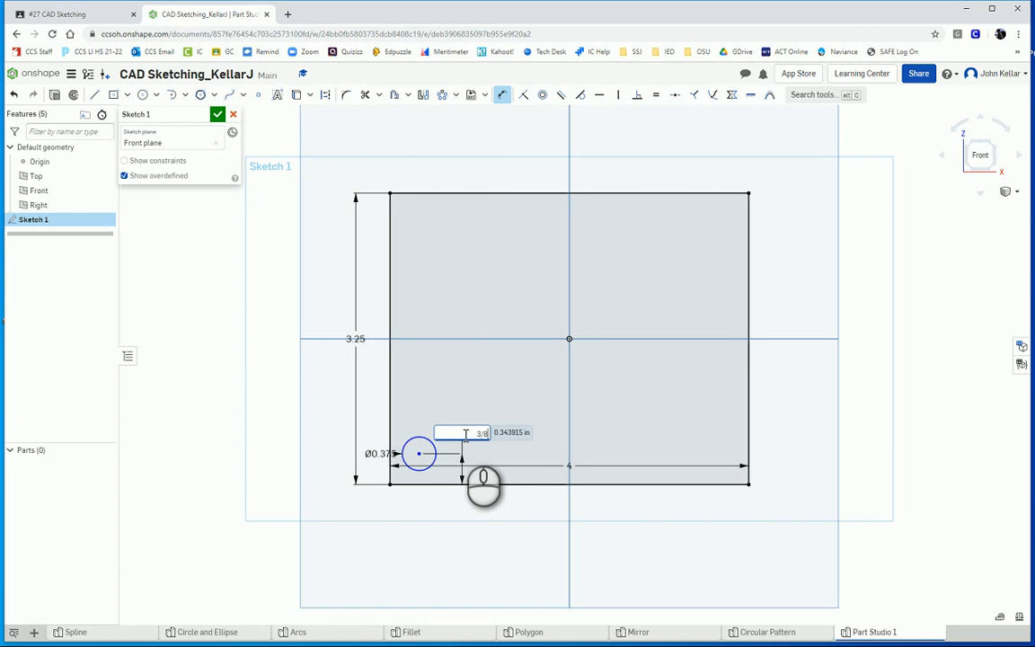
key("Return")
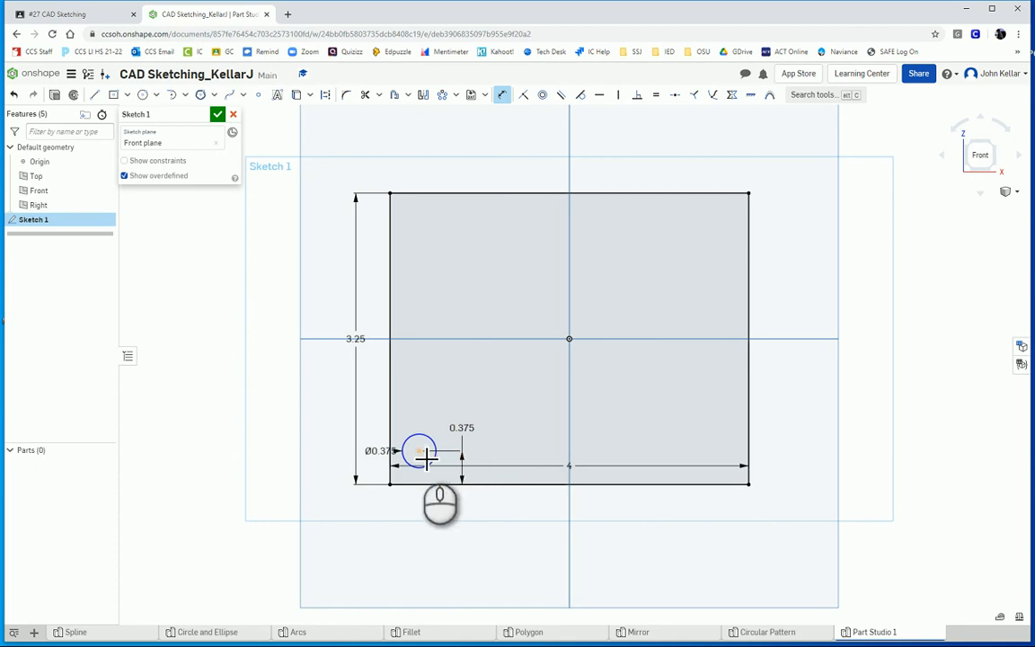
left_click(419, 451)
left_click(390, 442)
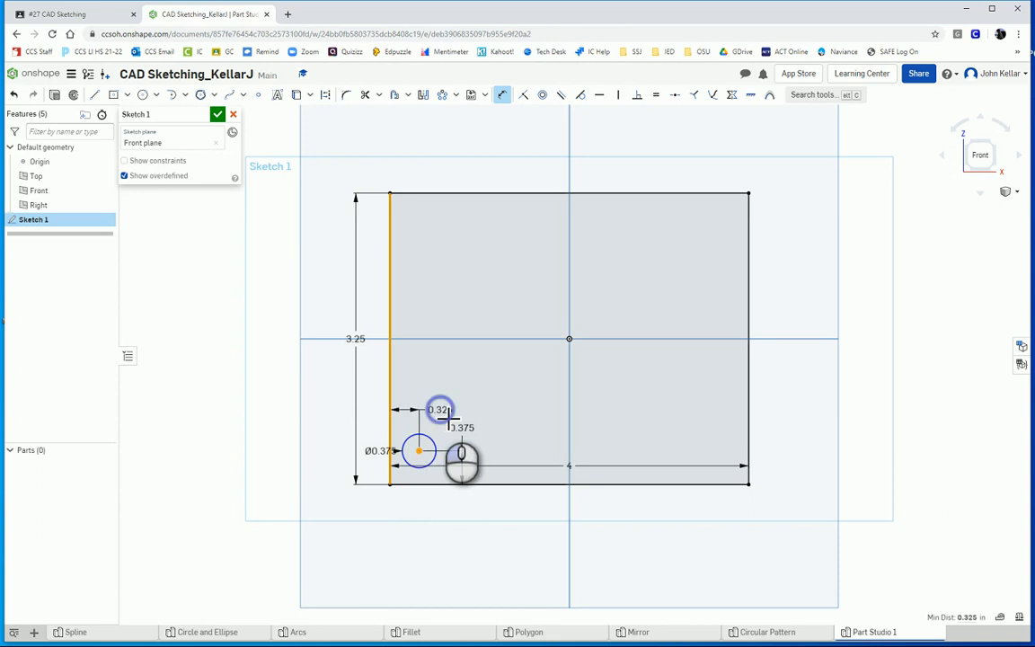
left_click(446, 415)
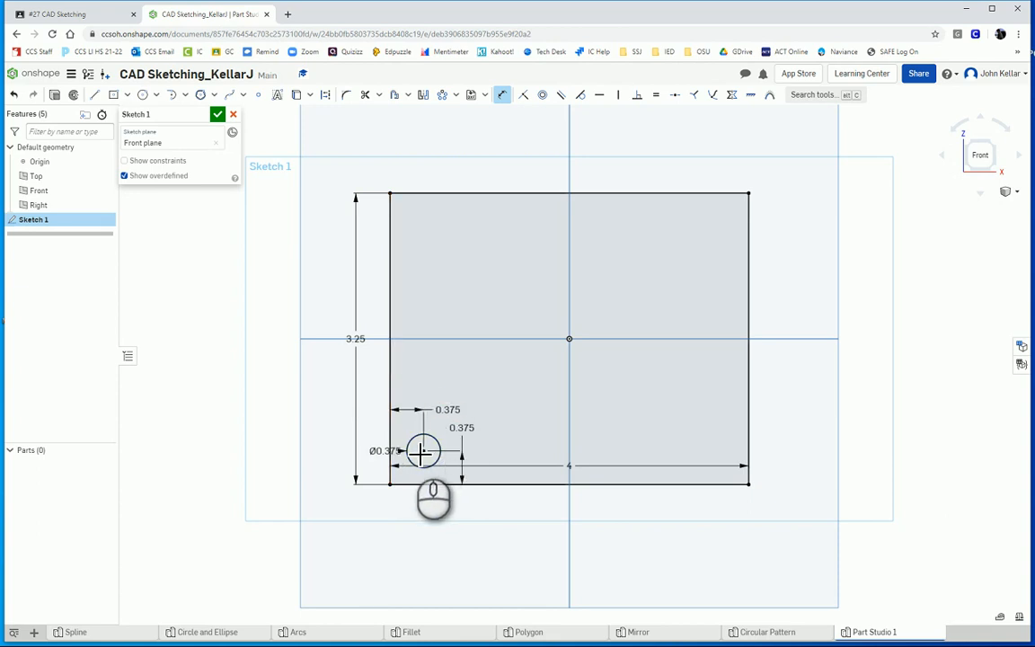
Step: Move the circle's diameter dimension and its two 0.375 location dimensions outside the rectangle, near the lower-left corner
left_click(375, 459)
left_click_drag(375, 458, 350, 520)
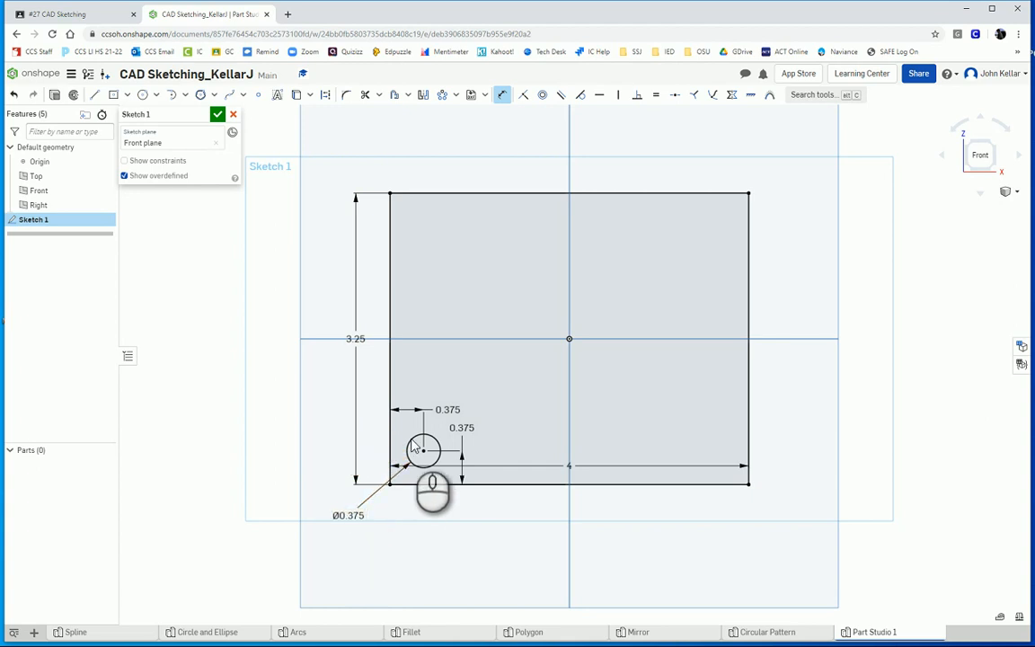
left_click_drag(447, 410, 369, 449)
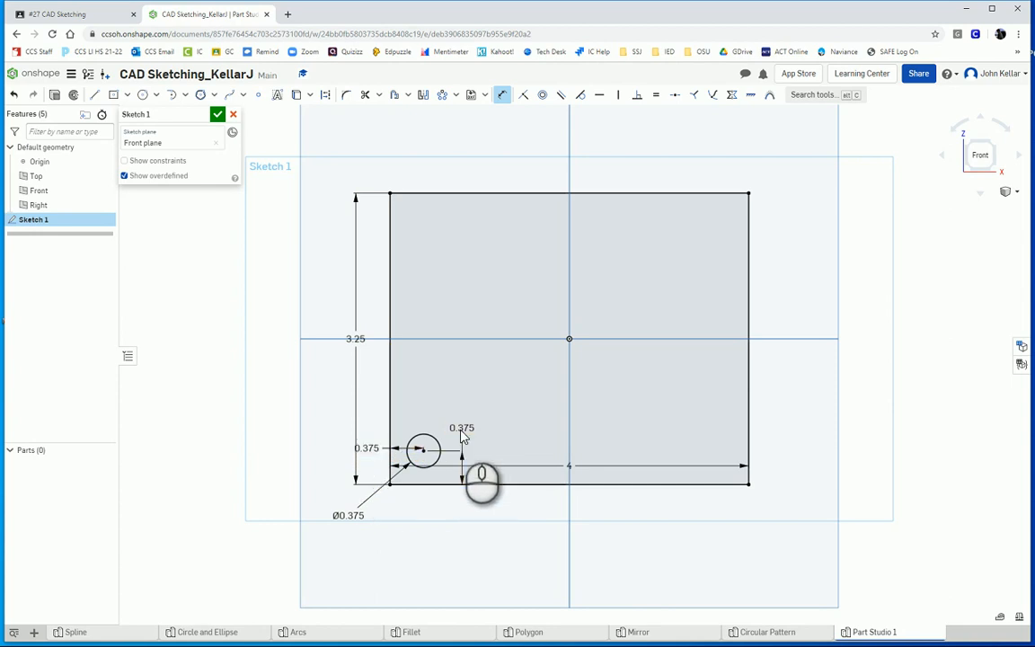
left_click_drag(461, 429, 422, 494)
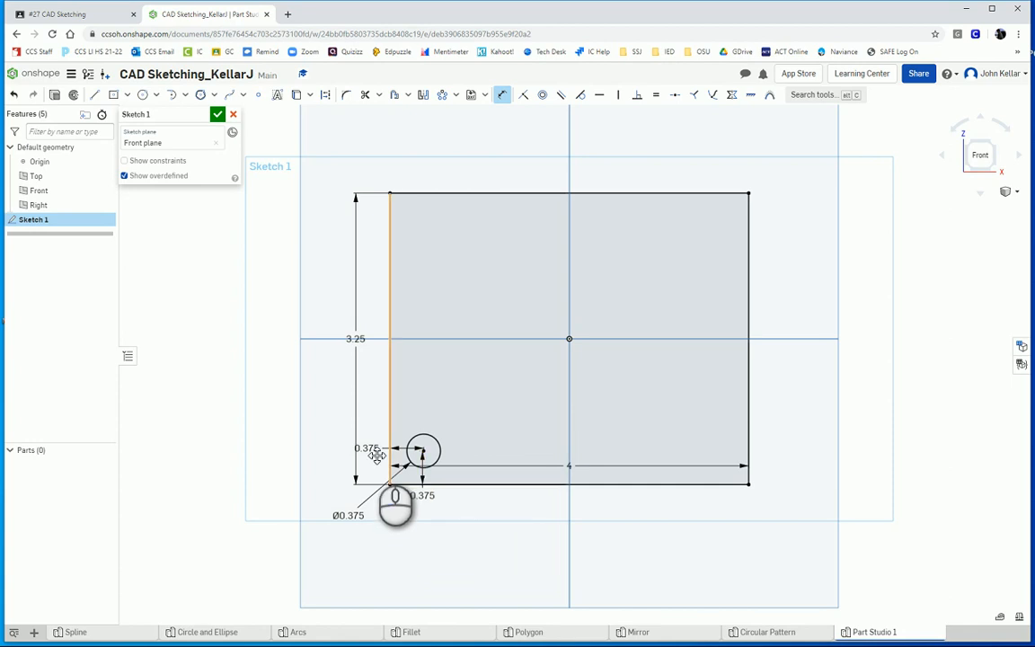
mouse_move(377, 453)
left_mouse_down()
mouse_move(365, 449)
mouse_move(380, 451)
left_mouse_up()
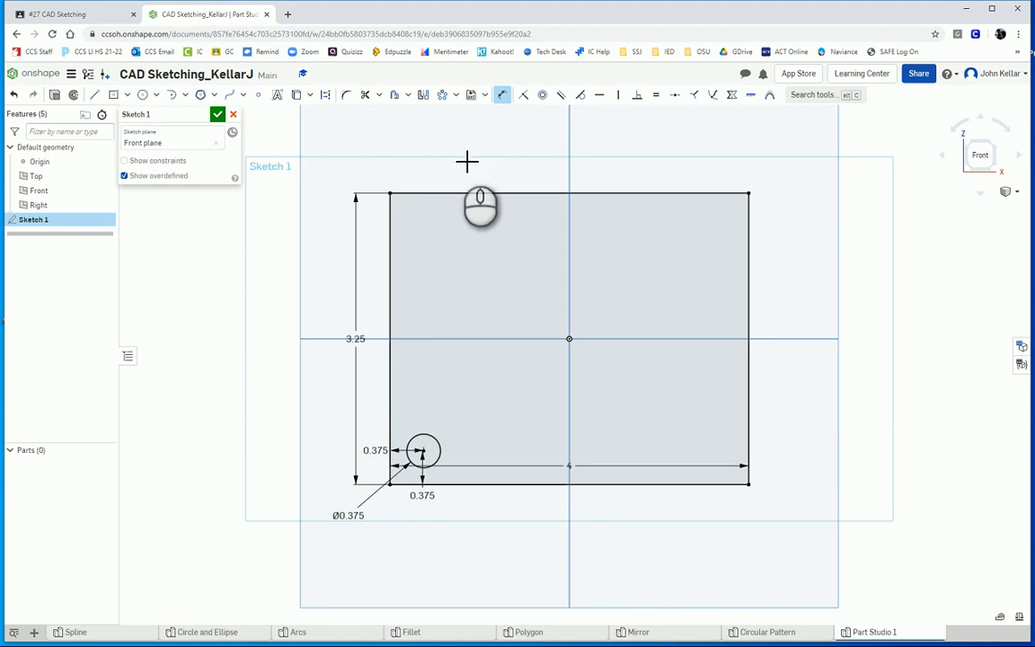
Step: Apply a Linear pattern to the circle with 7 instances horizontally and 6 instances vertically
left_click(457, 95)
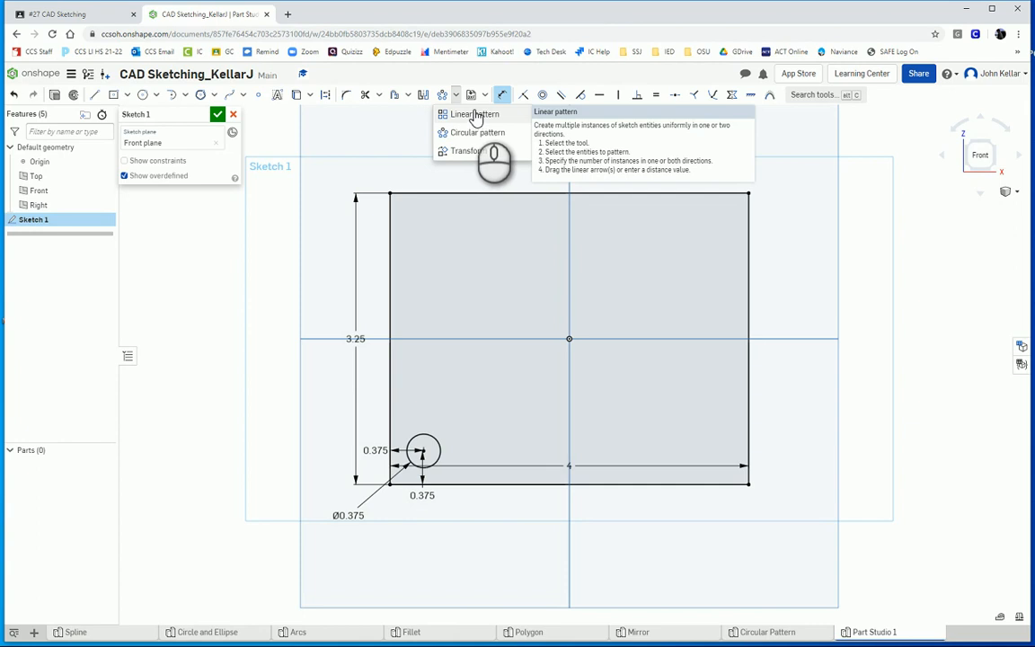
left_click(474, 115)
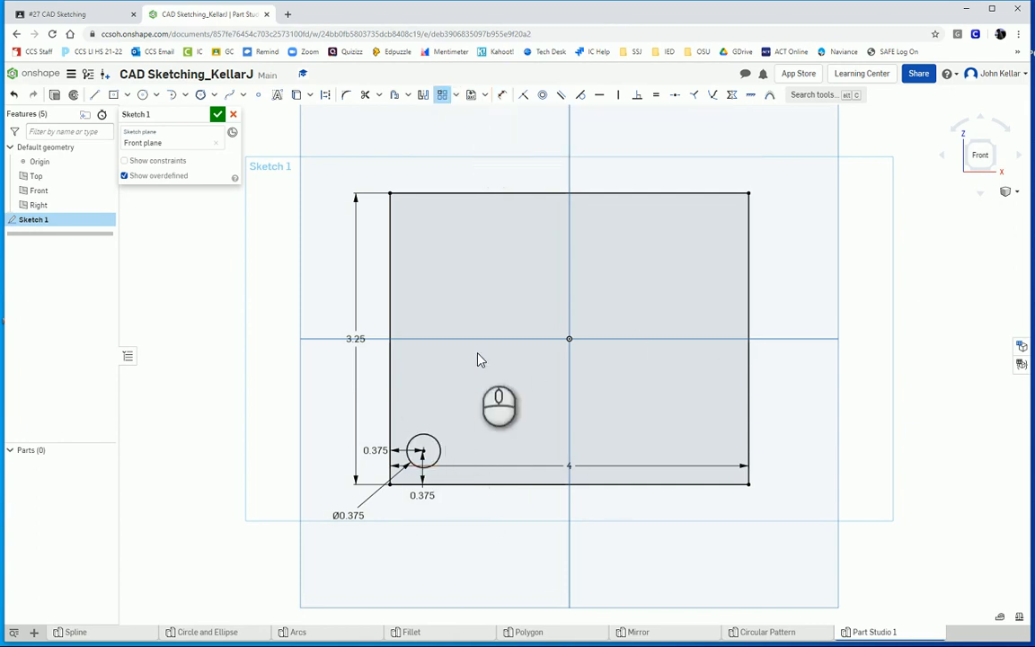
left_click(439, 446)
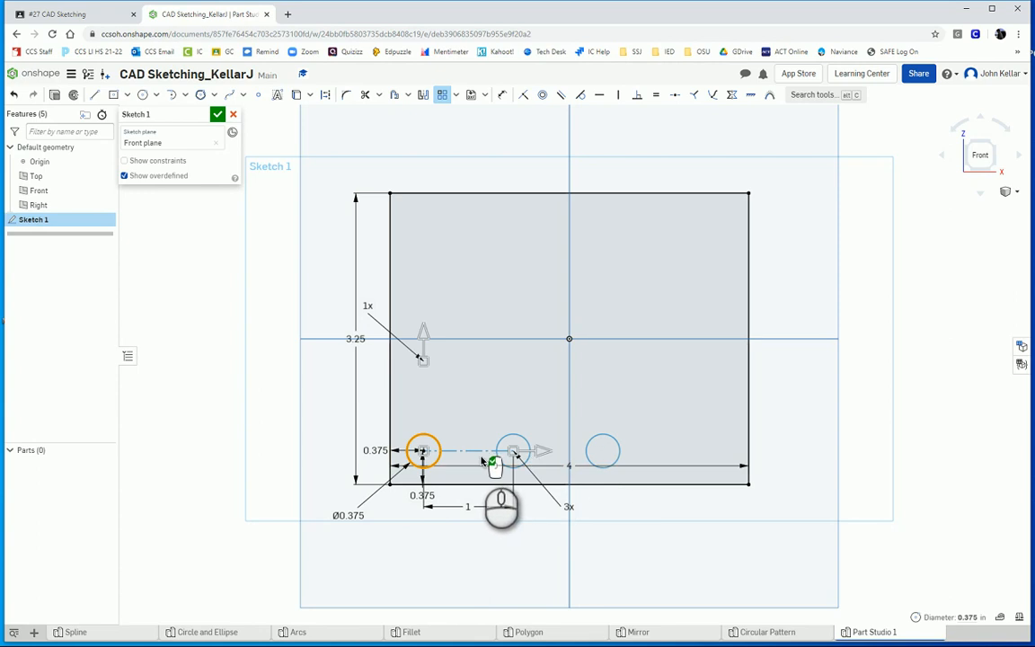
double_click(565, 506)
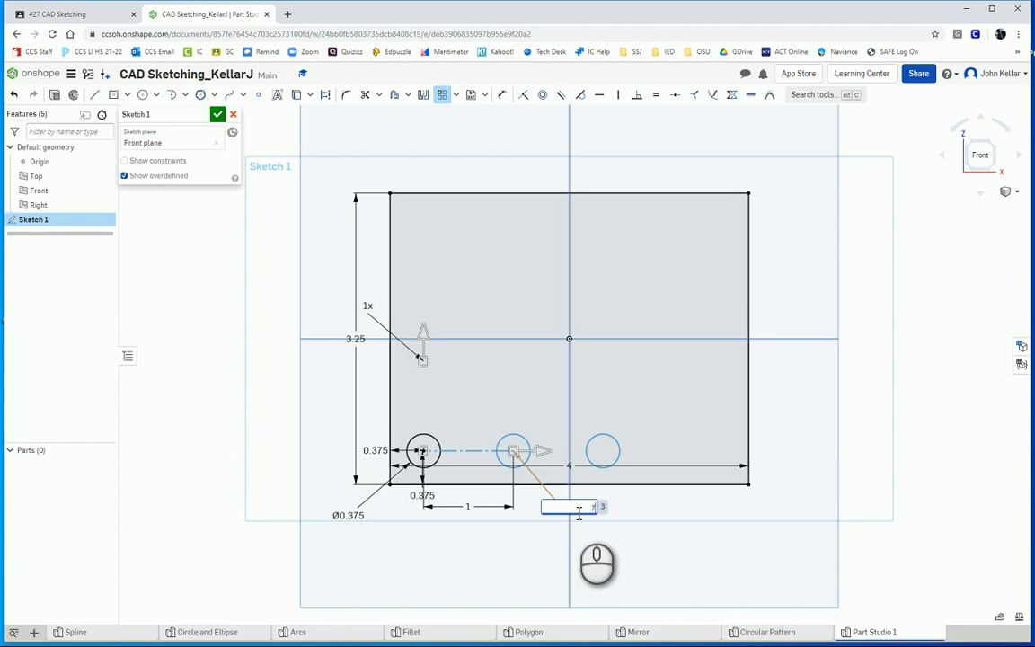
key("Return")
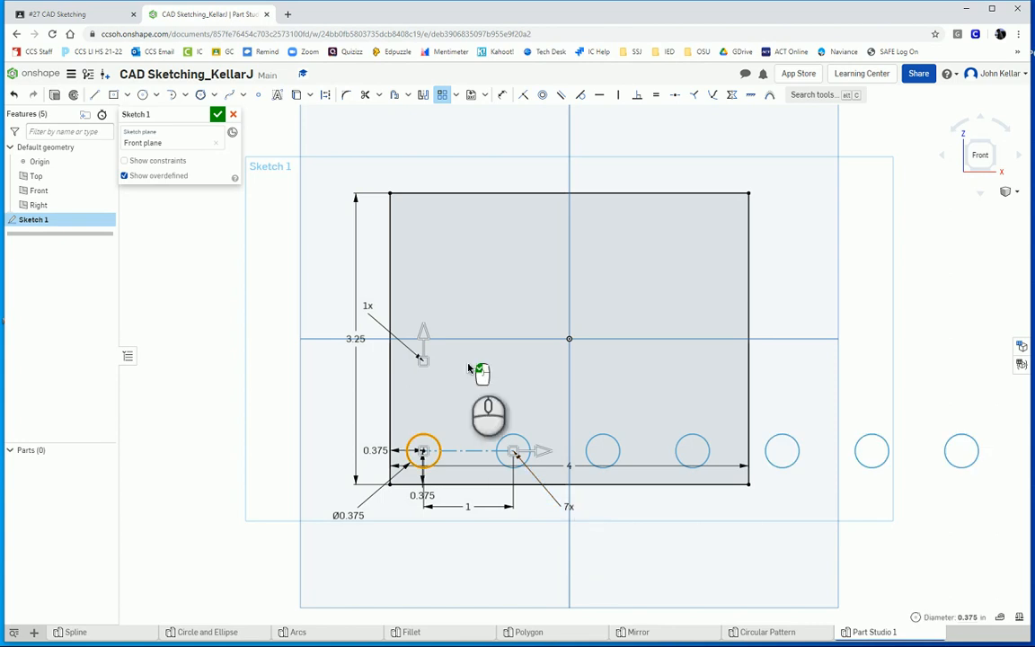
left_click(373, 309)
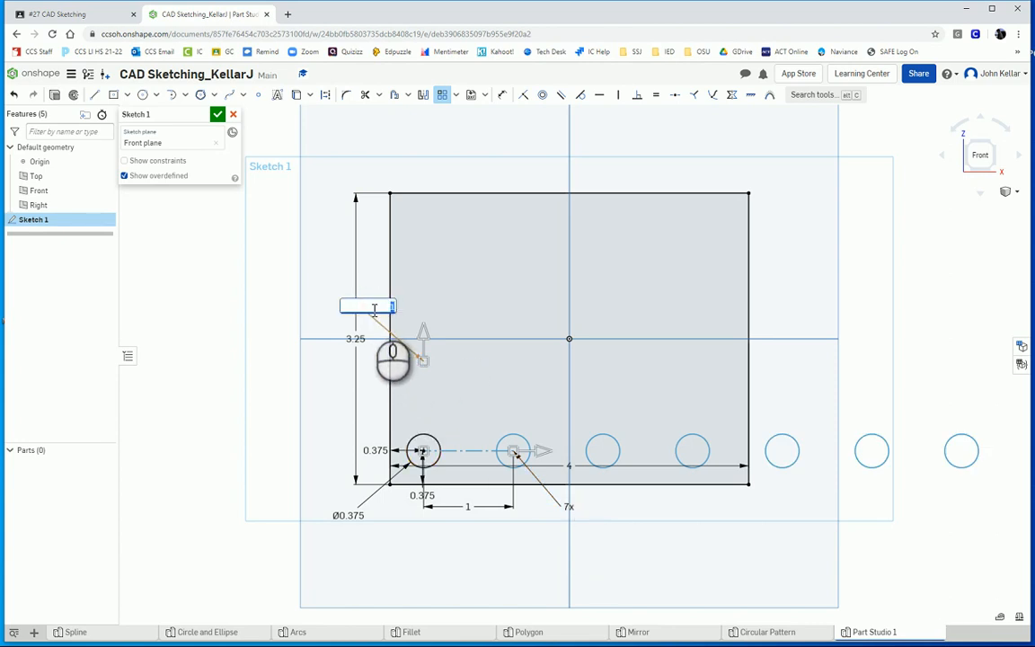
type("6")
key("Return")
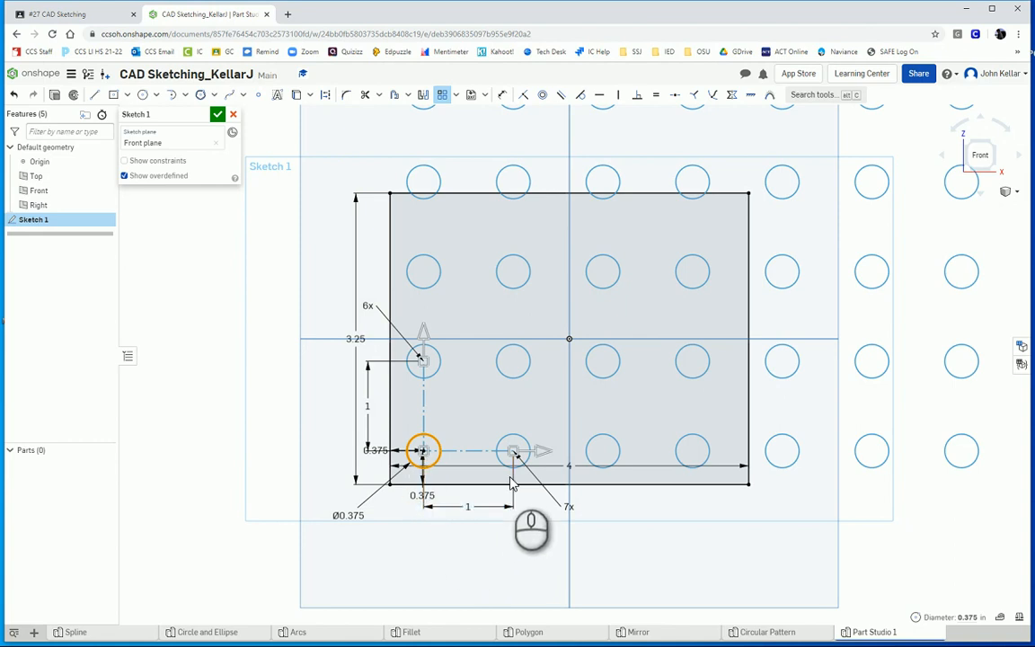
Step: Set the linear pattern's horizontal and vertical spacing to 0.5 in each and complete the pattern
double_click(469, 508)
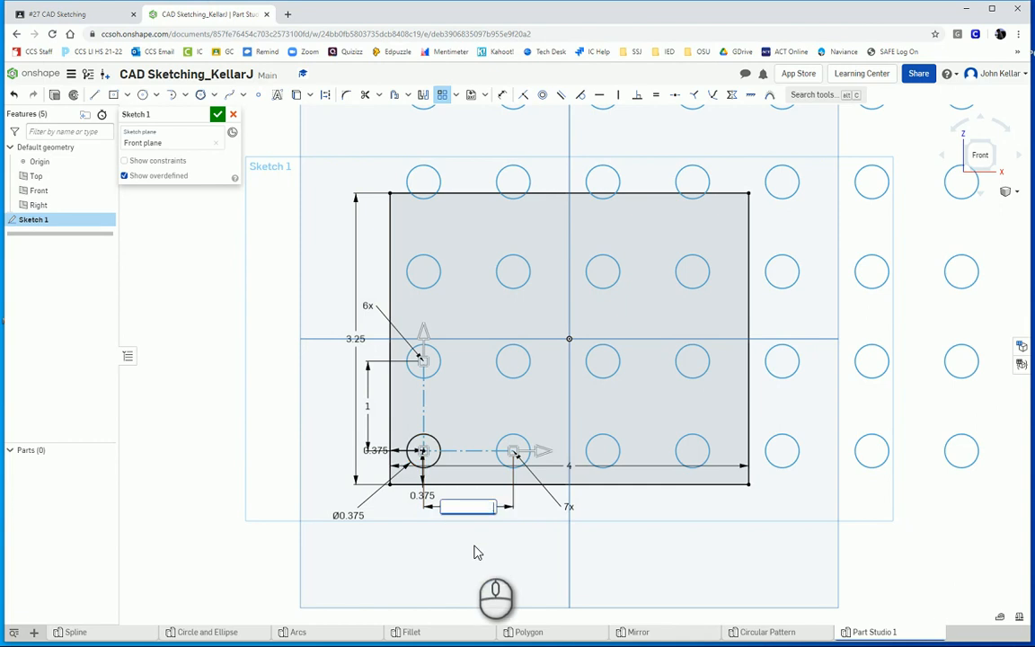
type("0.5")
key("Return")
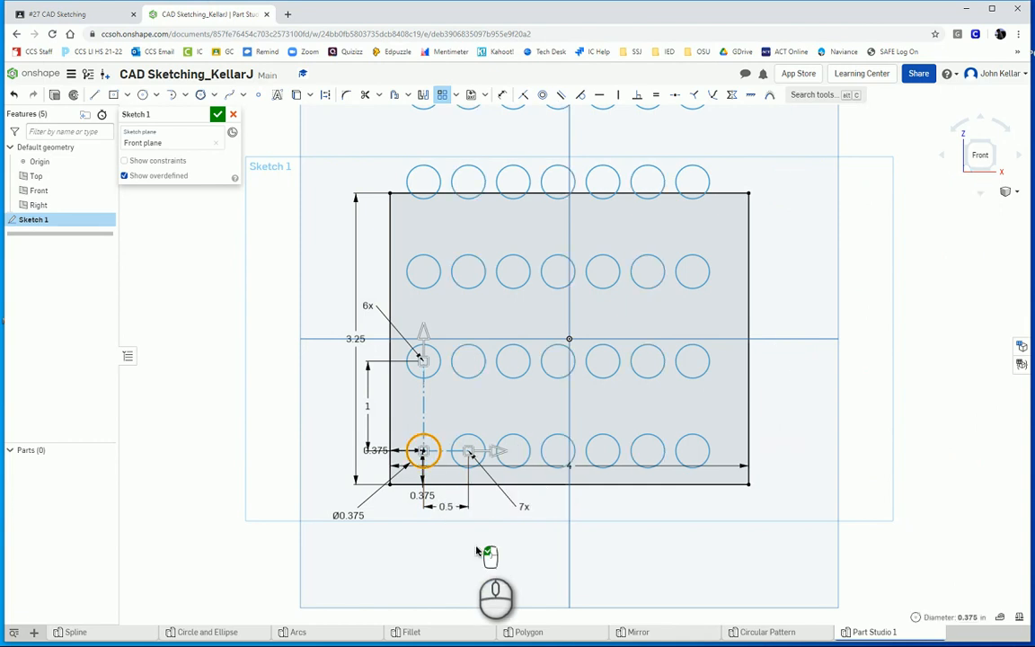
left_click(368, 404)
double_click(369, 405)
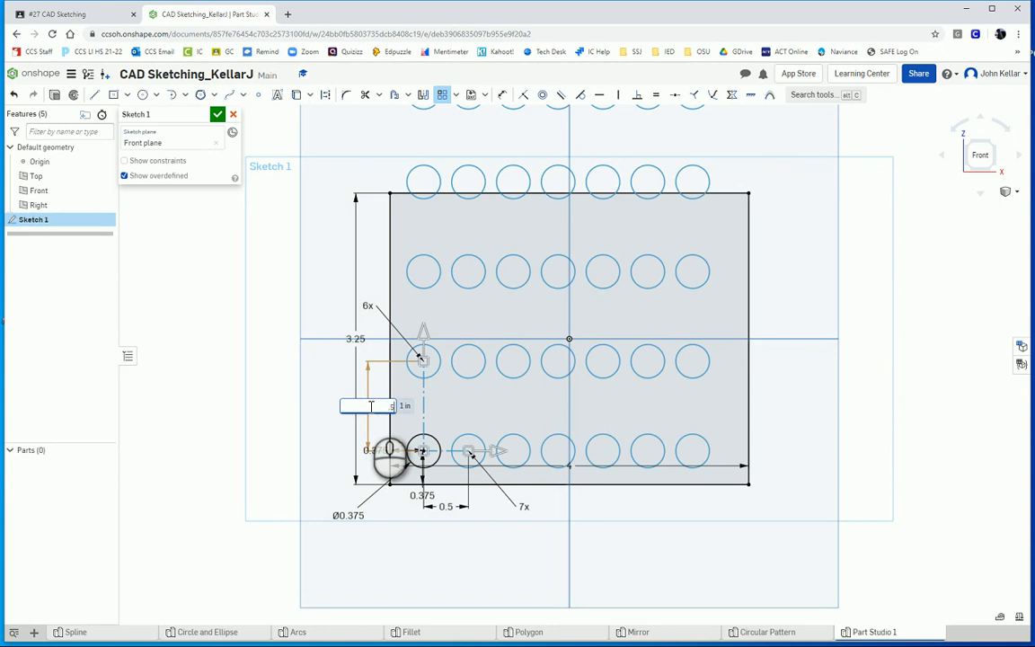
type("0.5")
key("Return")
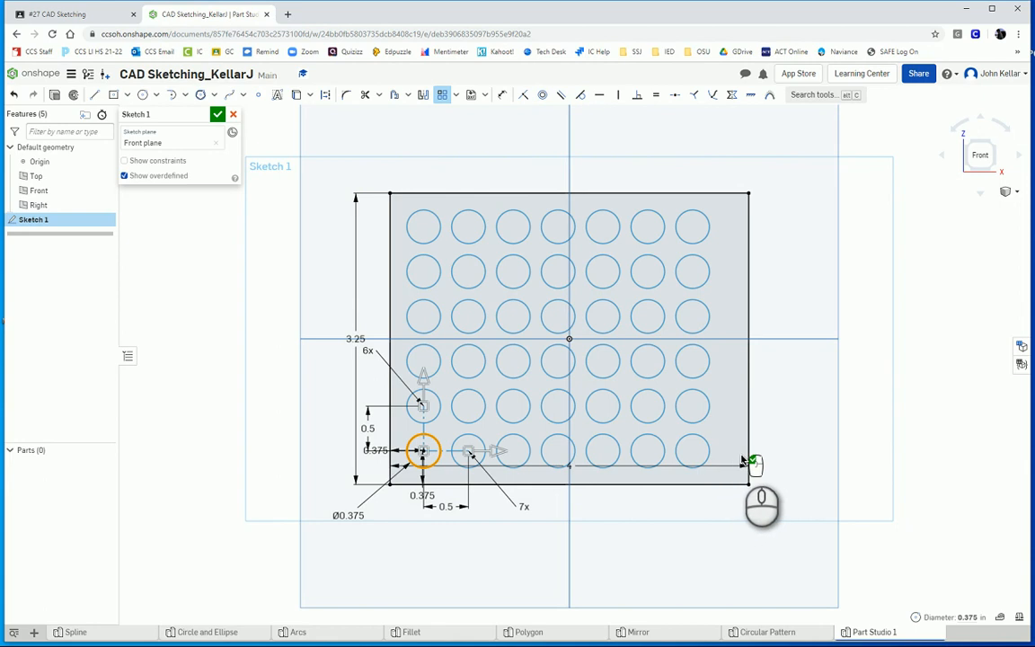
left_click(781, 460)
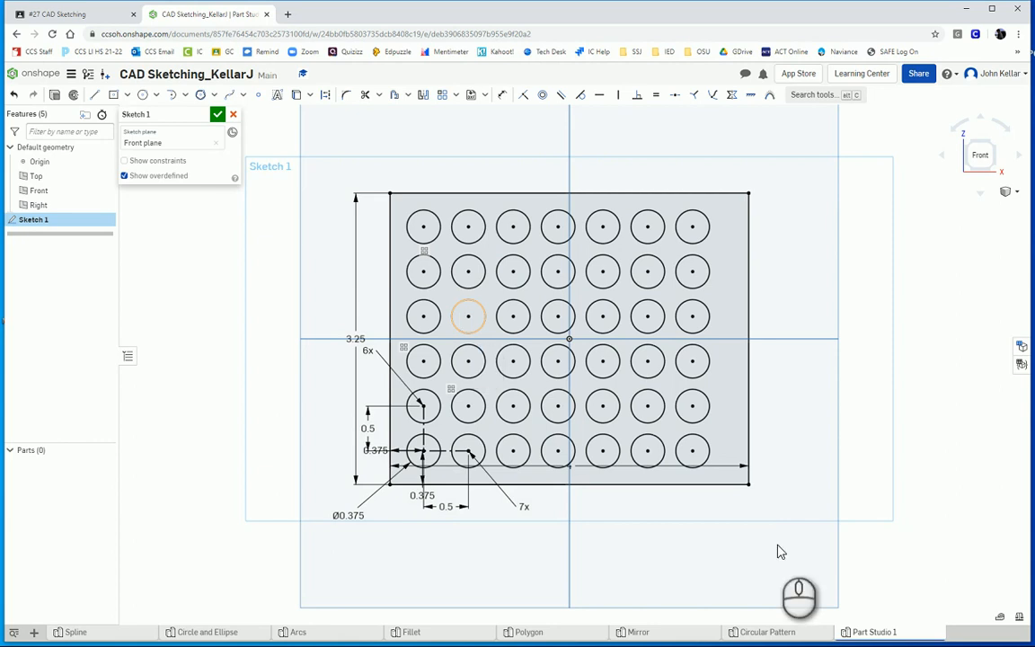
Step: Rename the current Part Studio as Linear Pattern and accept its sketch
right_click(870, 633)
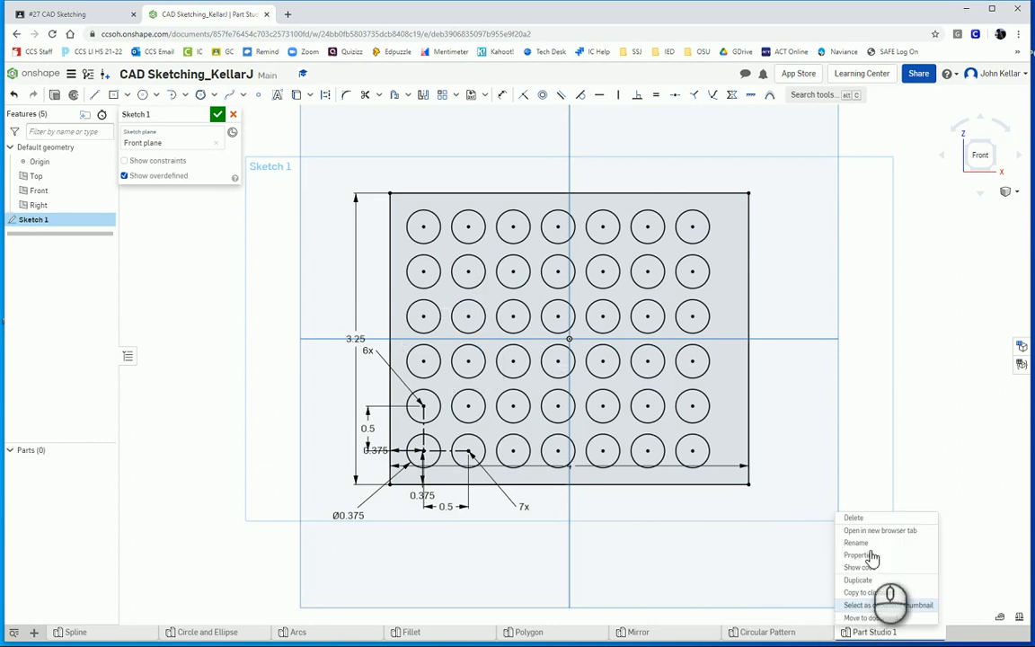
left_click(870, 544)
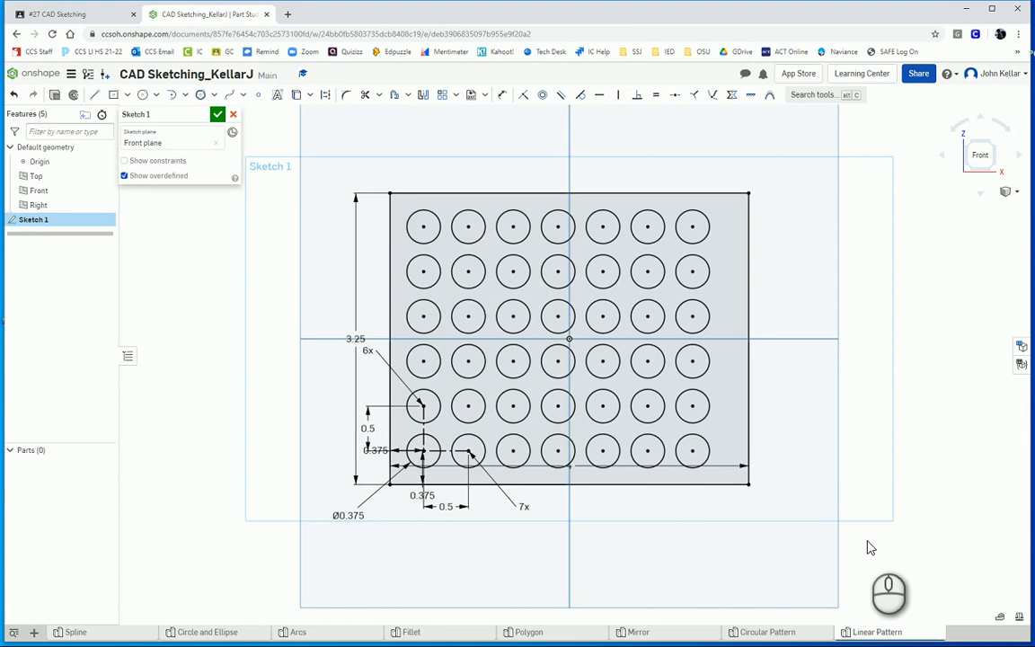
left_click(217, 114)
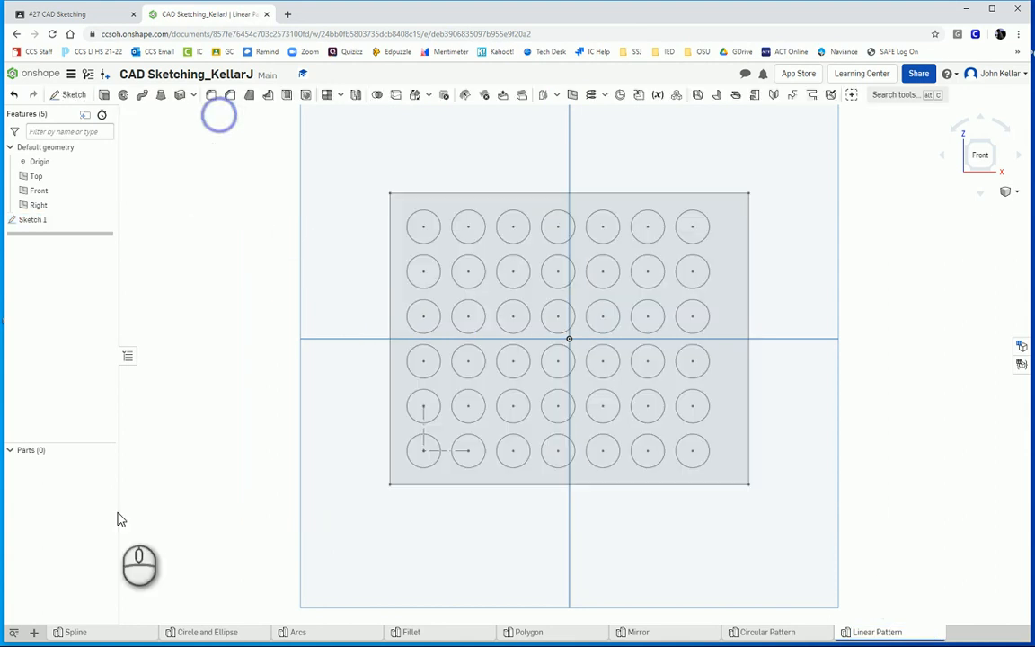
Step: Create another Part Studio and start a sketch on the Front plane, oriented to the Front view
left_click(35, 635)
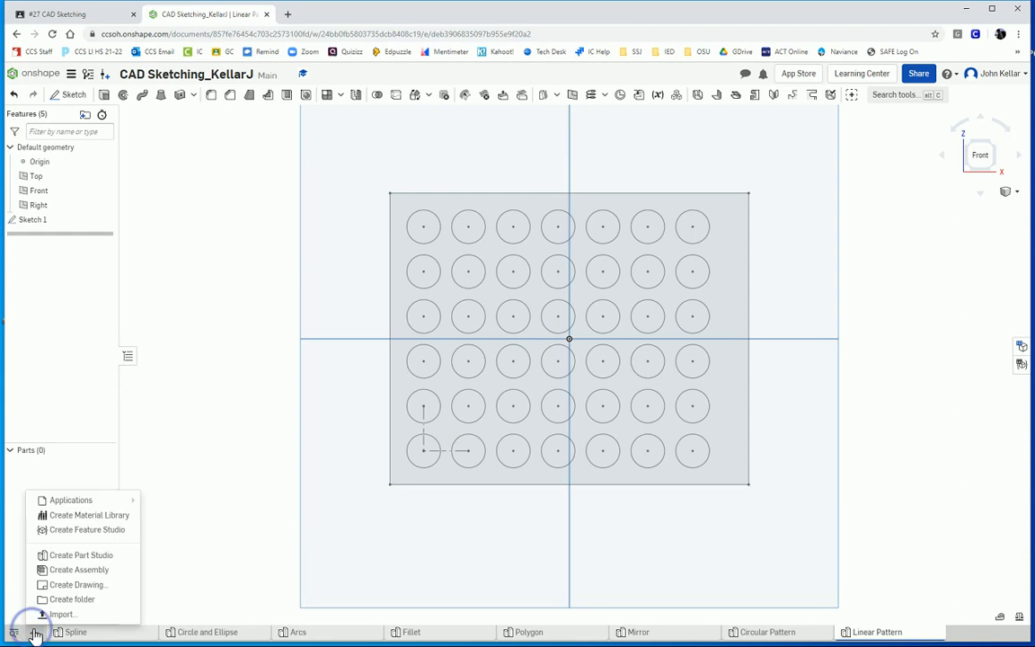
left_click(57, 561)
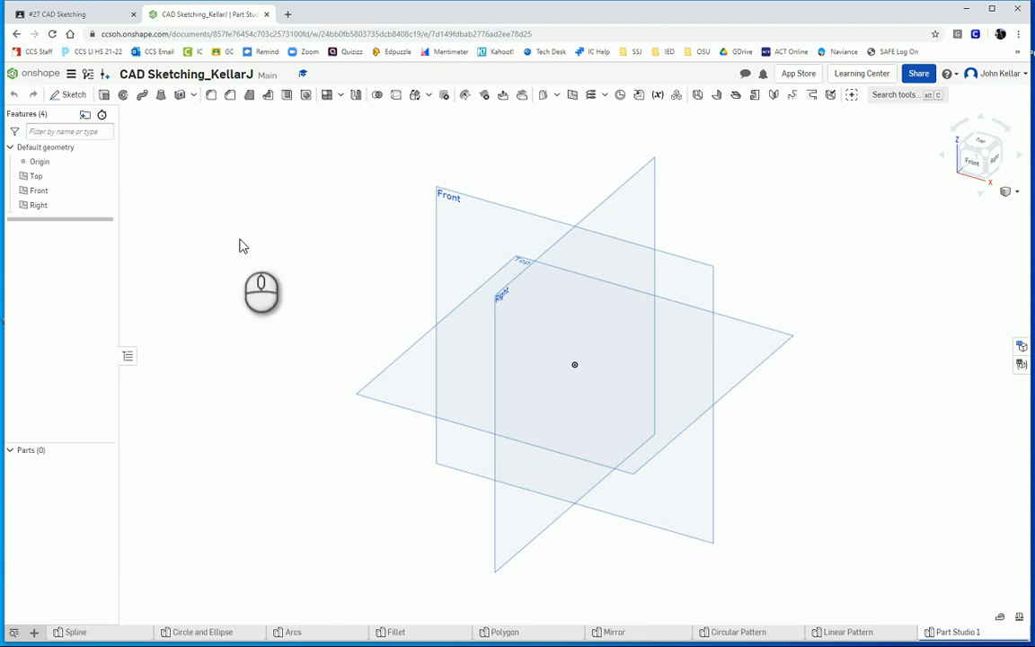
key("shift+s")
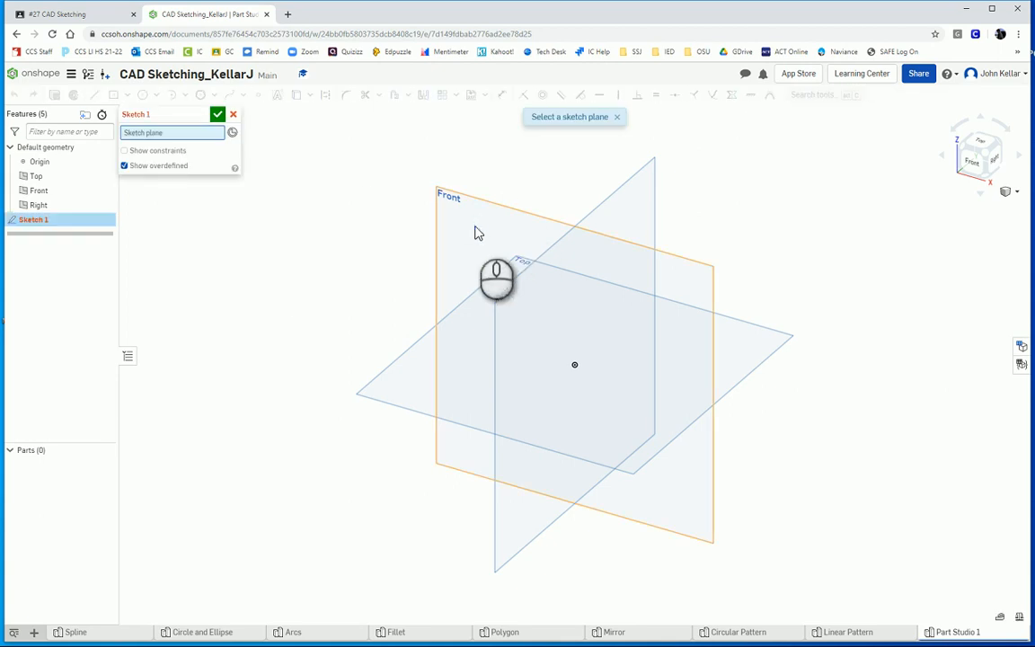
left_click(475, 225)
key("shift+5")
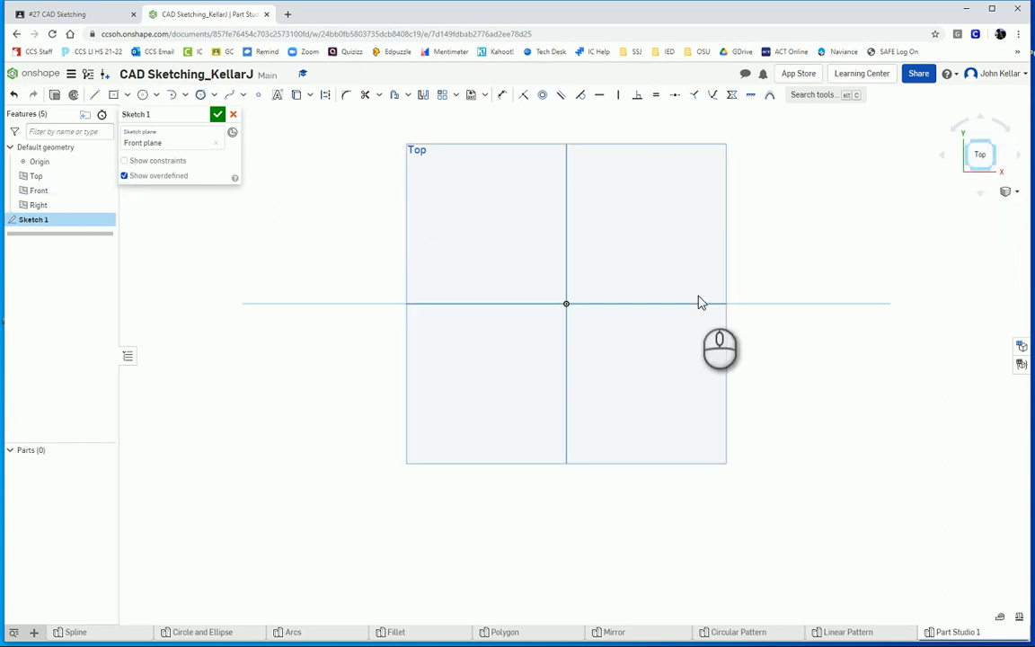
right_click_drag(700, 301, 982, 149)
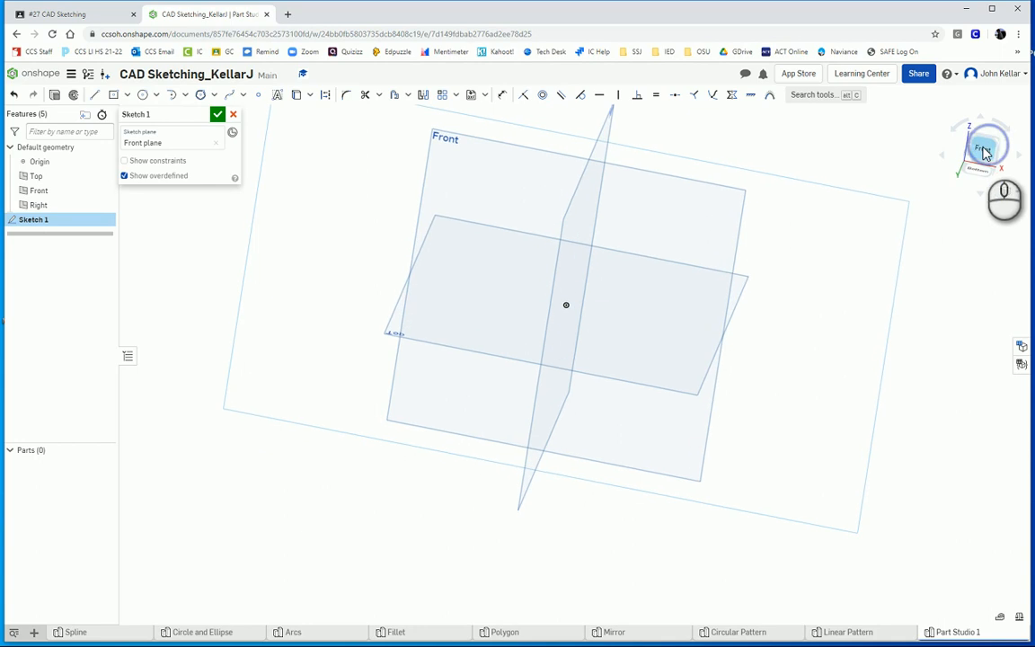
left_click(982, 149)
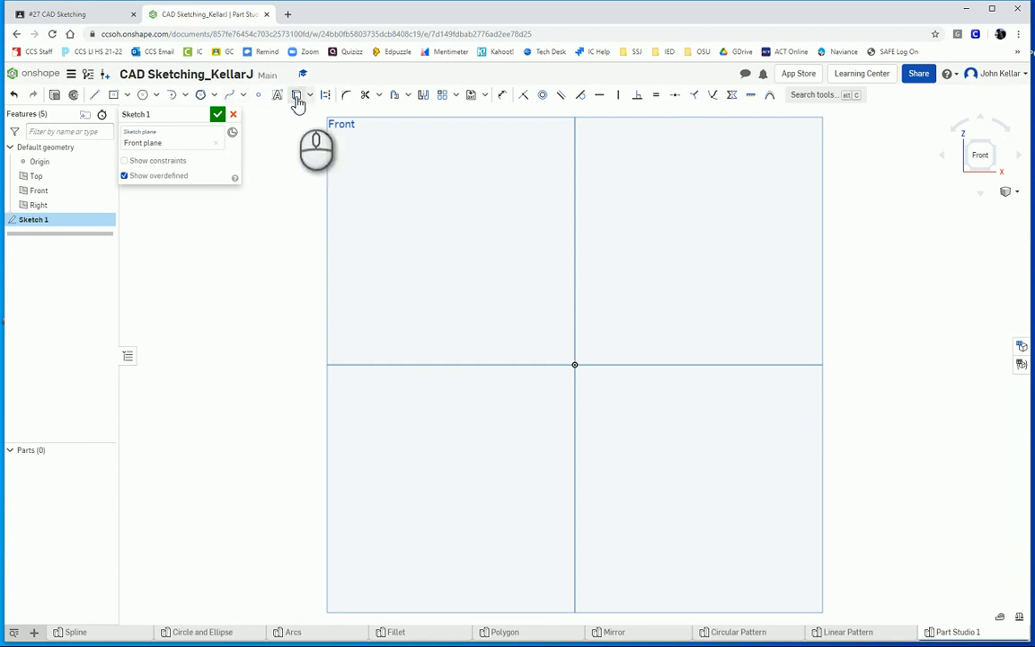
Step: Sketch a closed stepped profile of six lines, about 1.15 wide and 0.97 high, in the upper-left quadrant of the Front plane
left_click(95, 95)
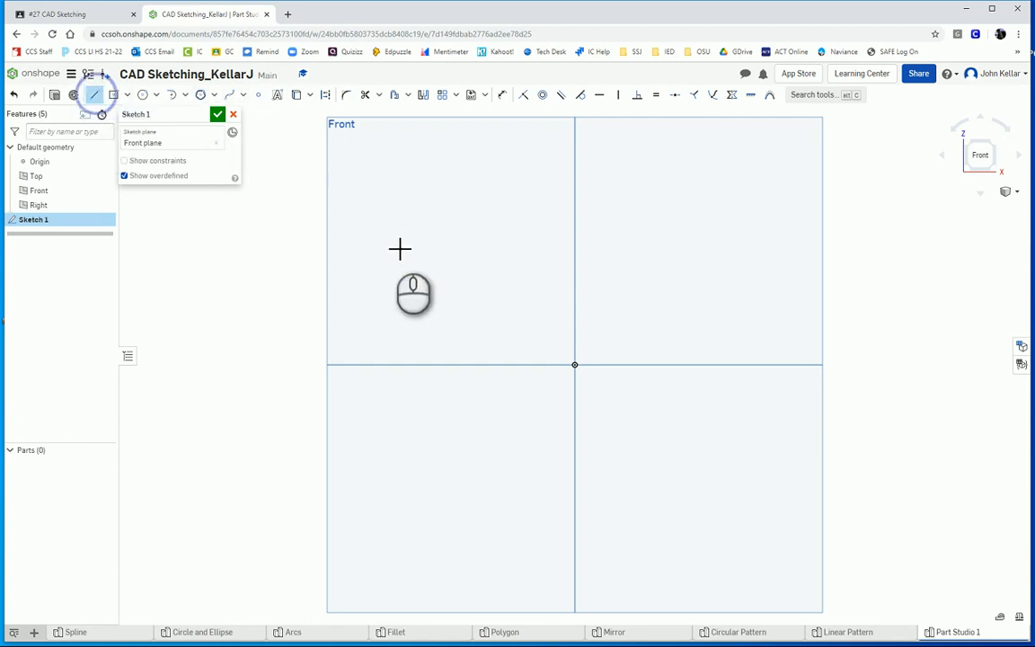
left_click(380, 246)
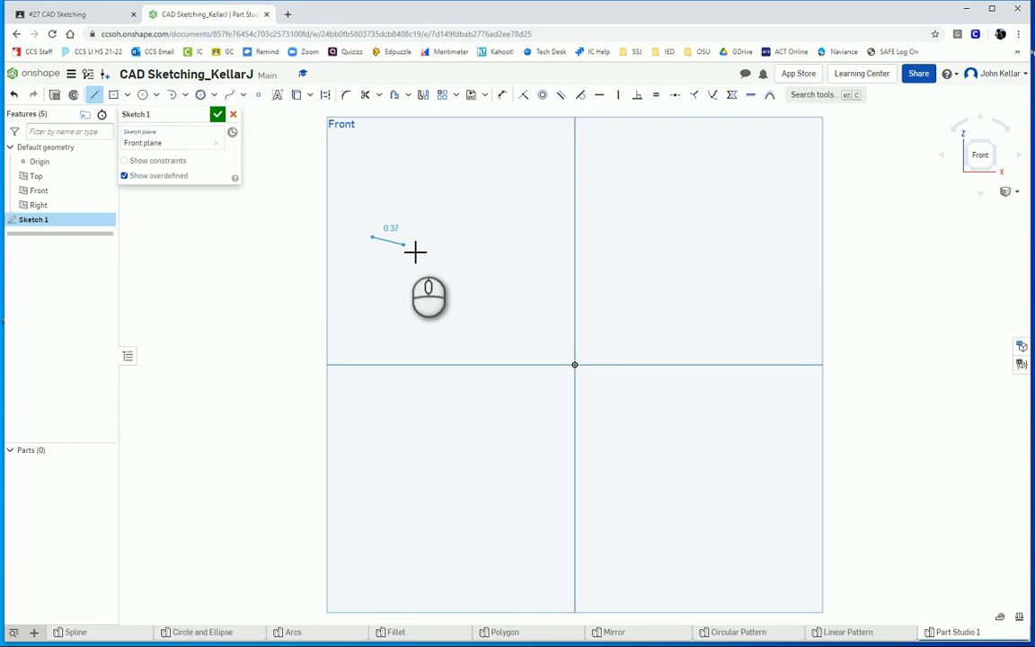
left_click(416, 236)
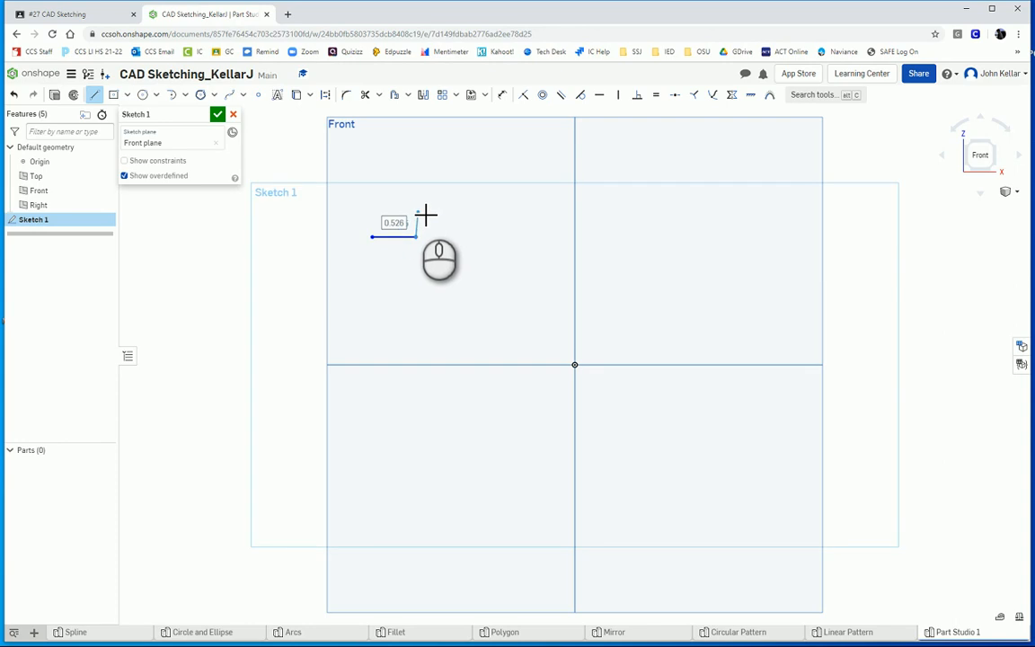
left_click(416, 203)
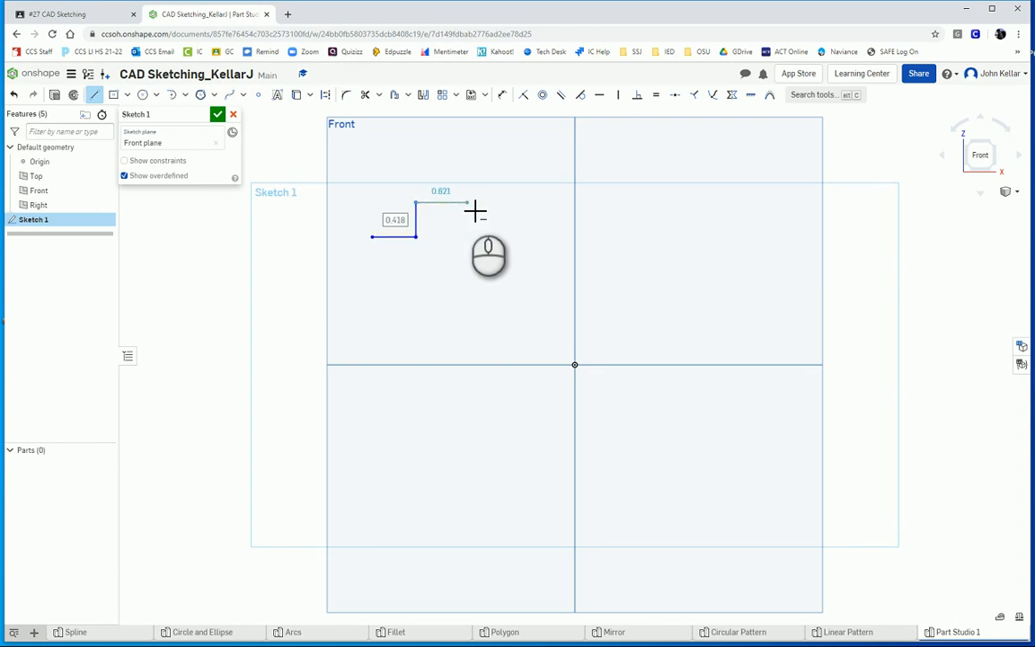
left_click(468, 203)
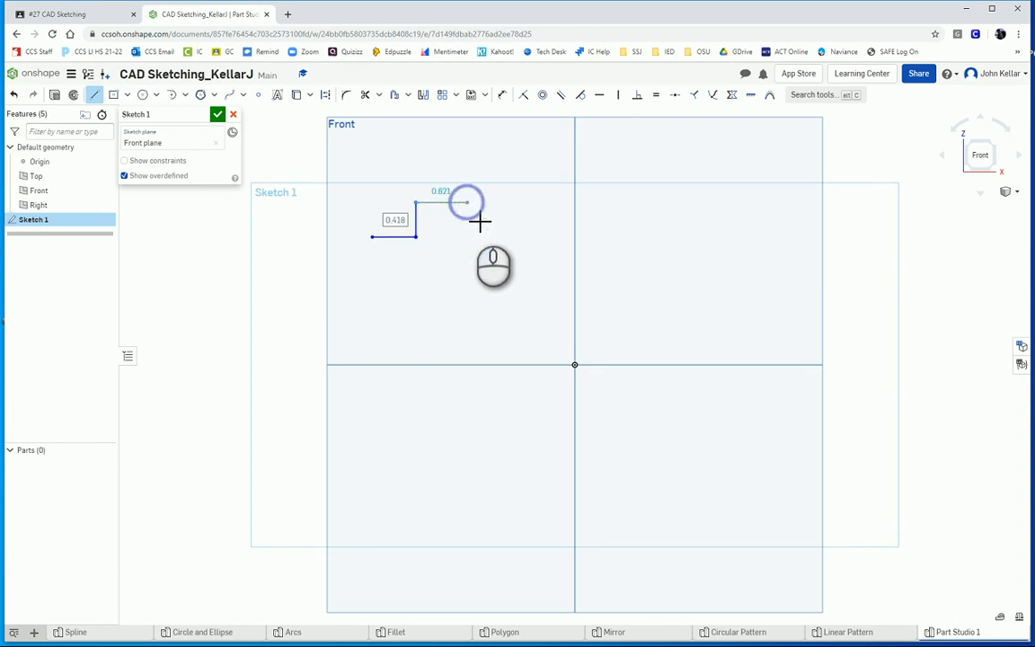
left_click(467, 282)
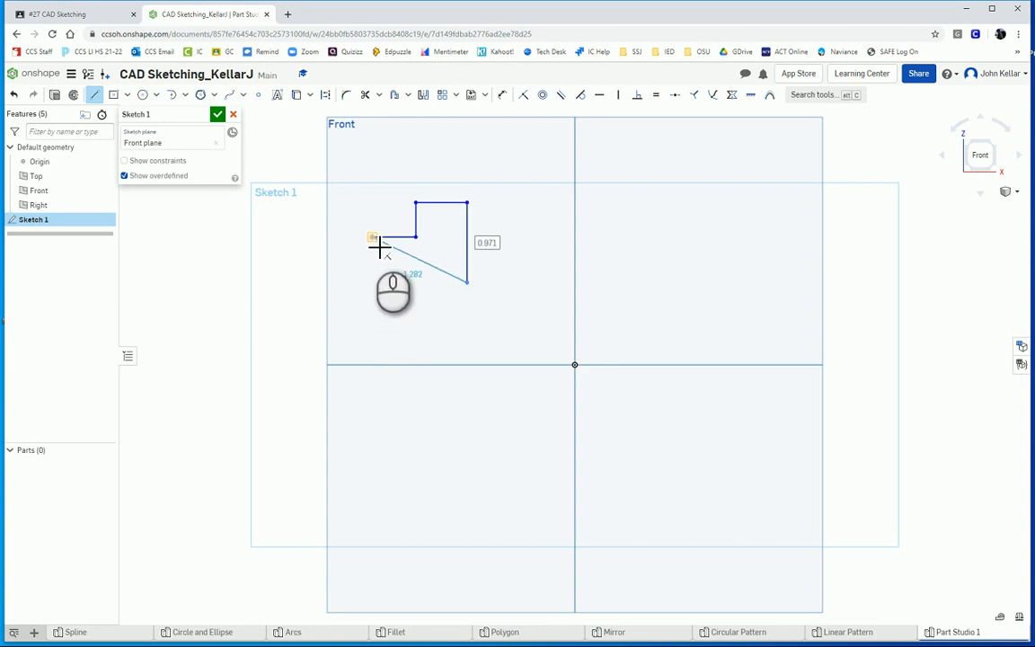
left_click(372, 282)
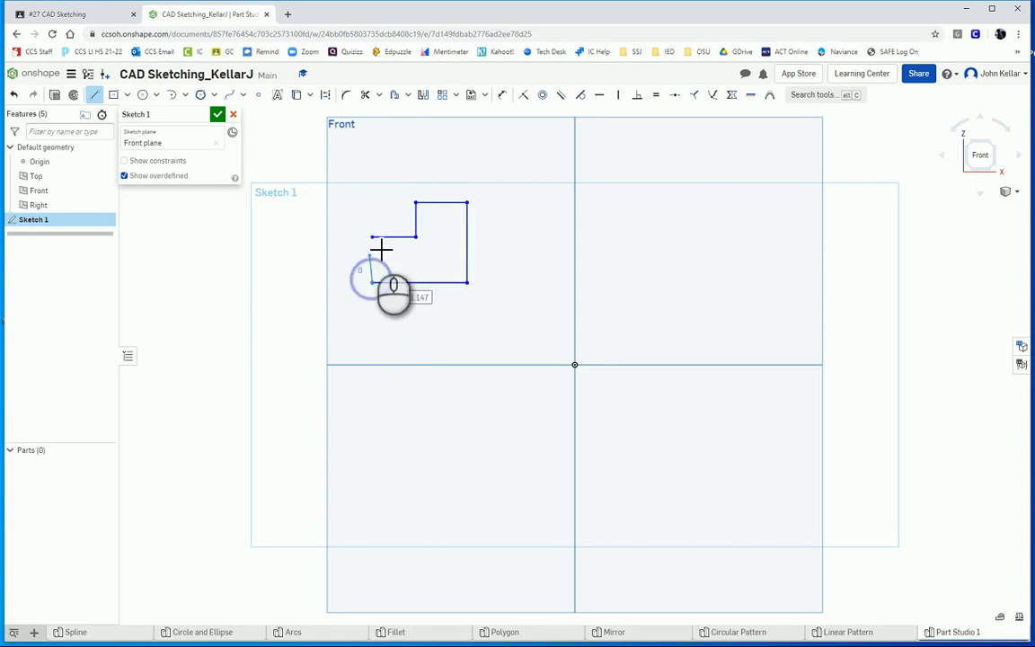
left_click(372, 236)
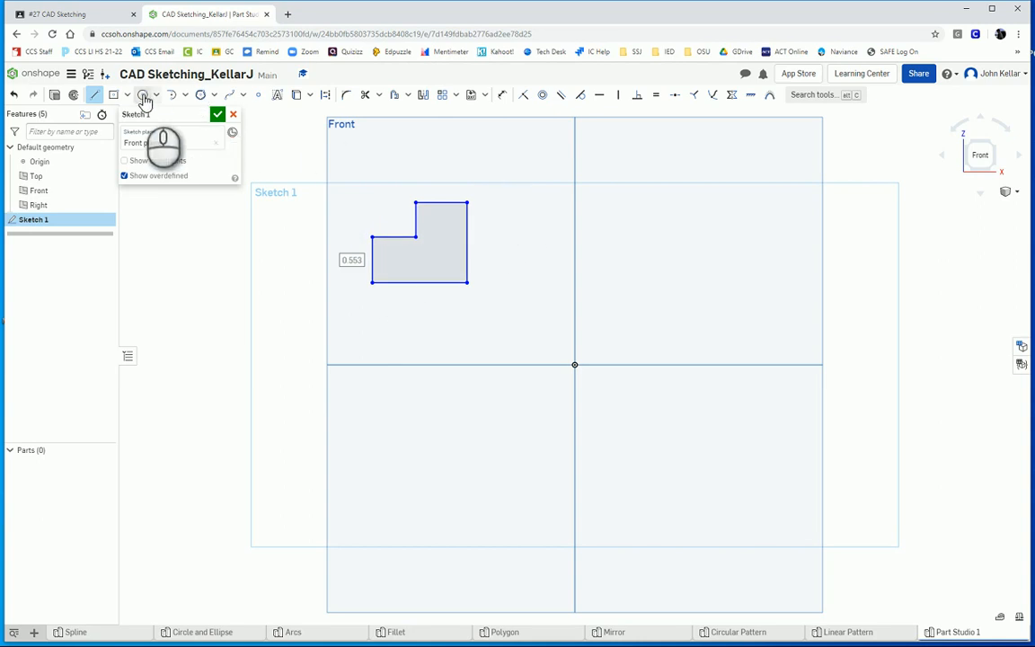
Step: Sketch a circle about 0.27 in diameter in the upper-right quadrant of the Front plane
left_click(144, 96)
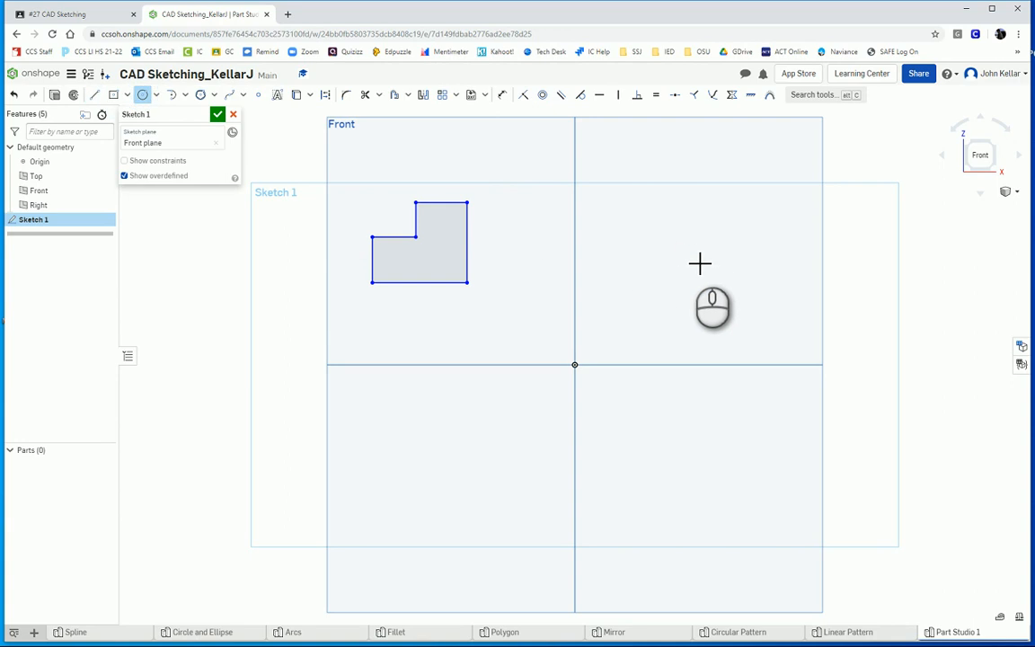
left_click(692, 255)
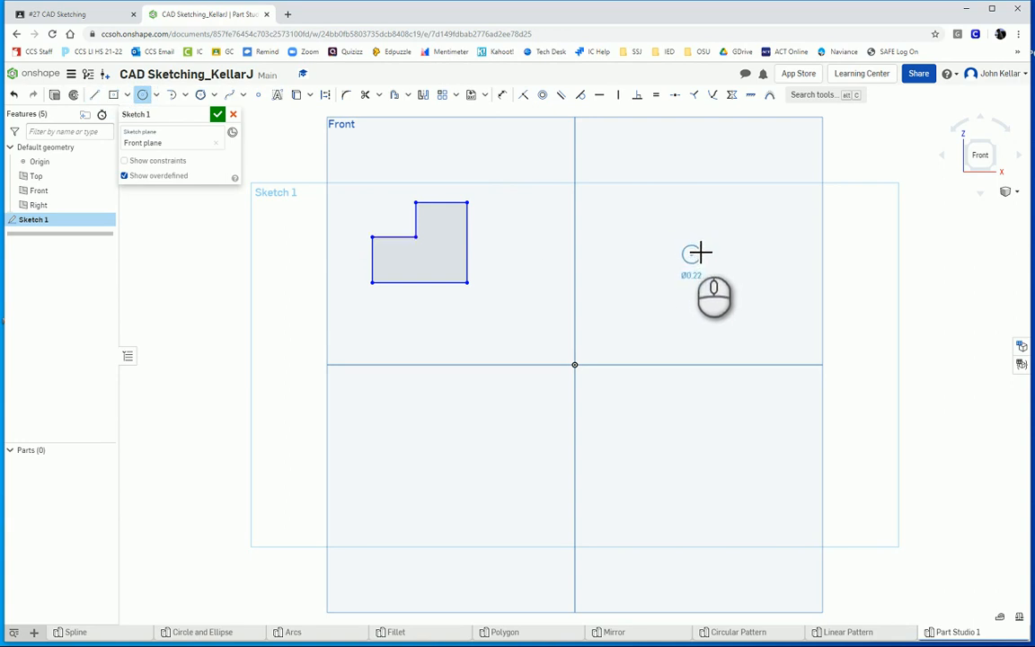
left_click(700, 253)
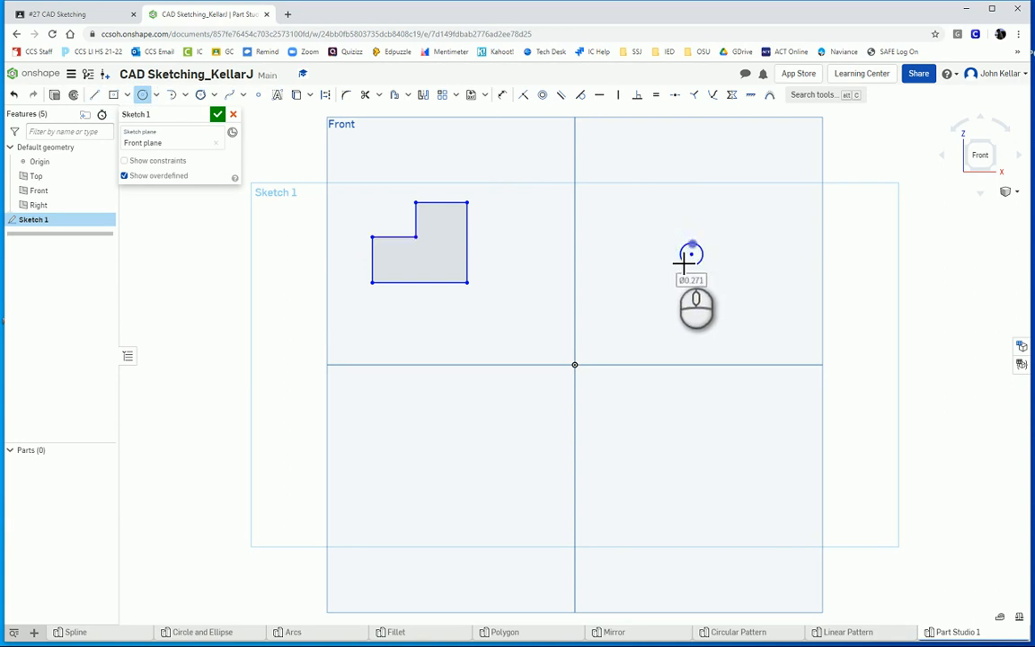
Step: Sketch two connected angled lines, about 0.31 and 0.47 long, in the lower-left quadrant of the Front plane
left_click(96, 96)
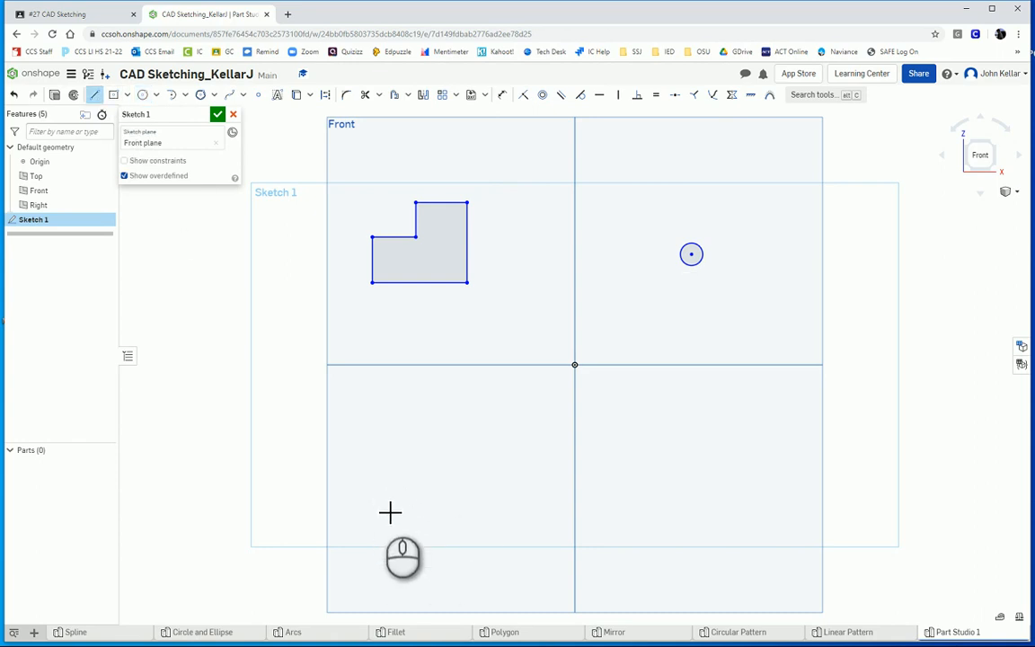
left_click(425, 538)
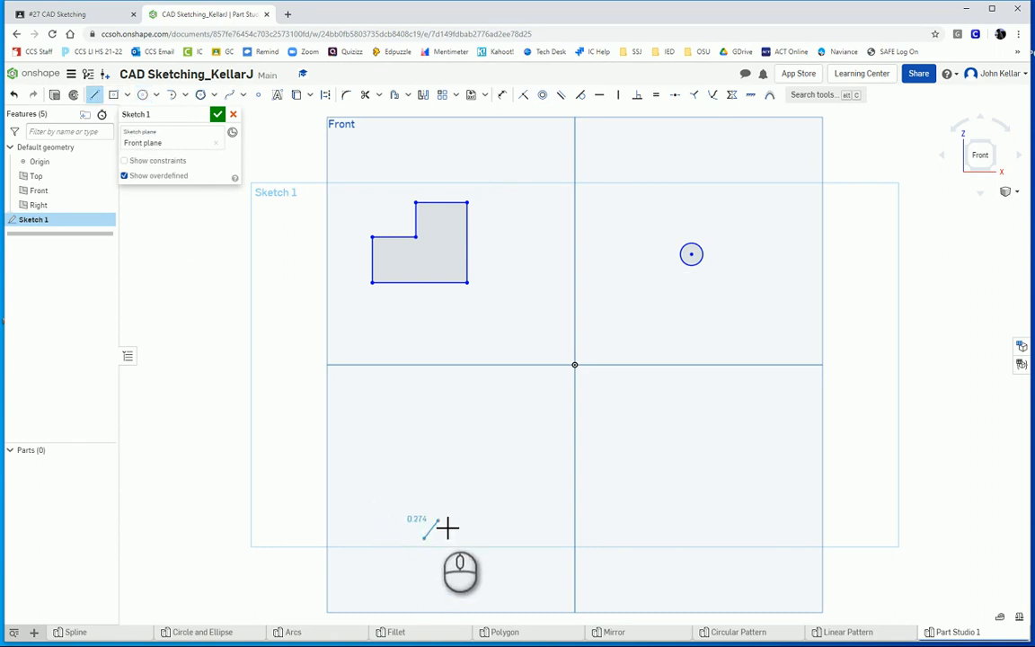
left_click(441, 520)
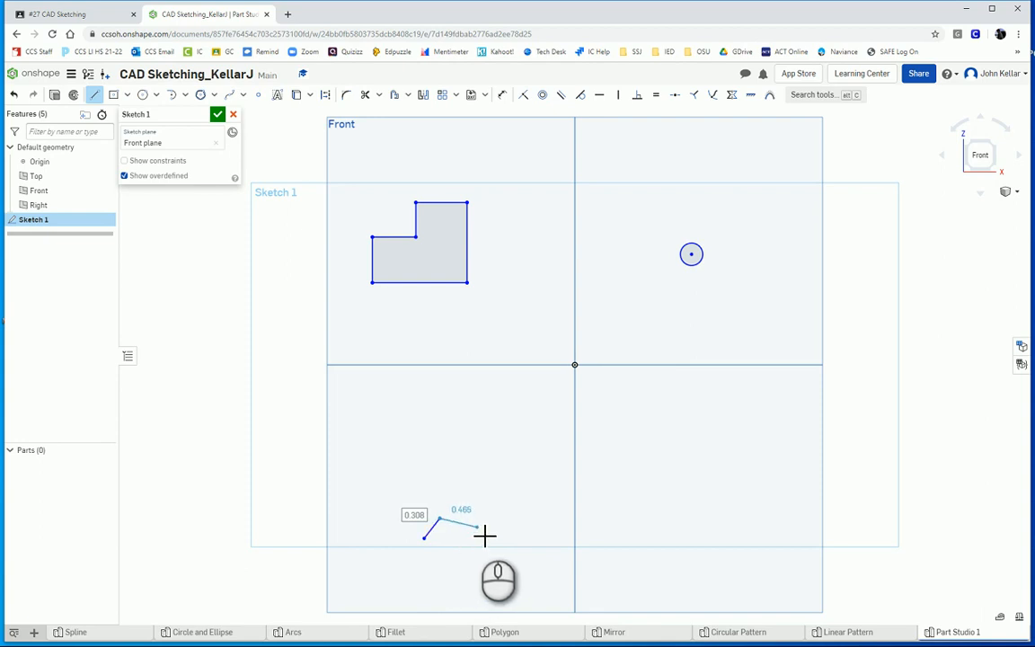
left_click(476, 528)
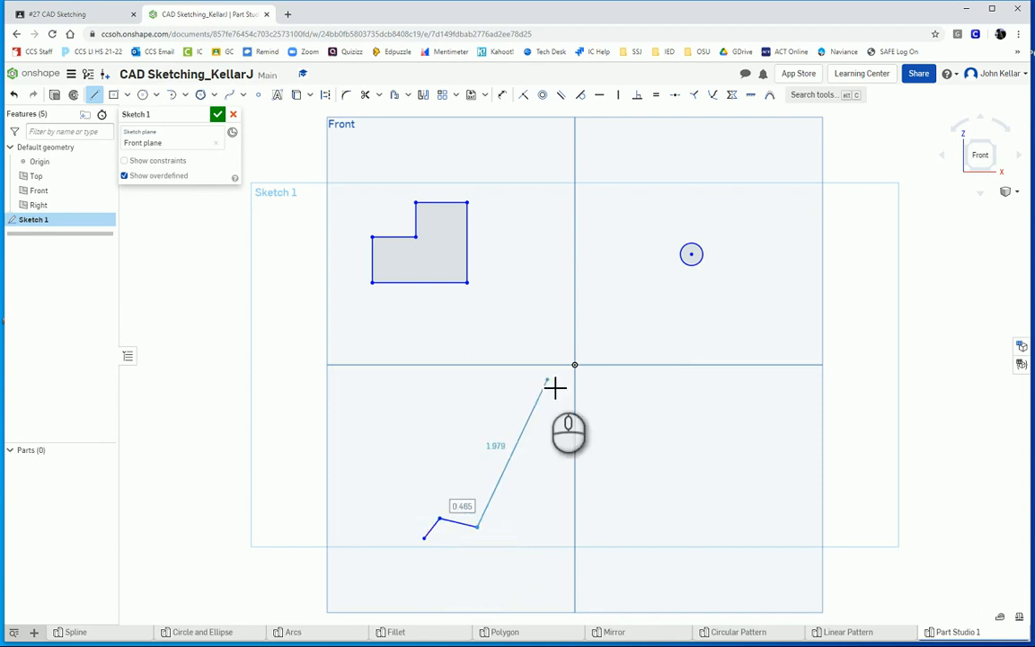
key("Escape")
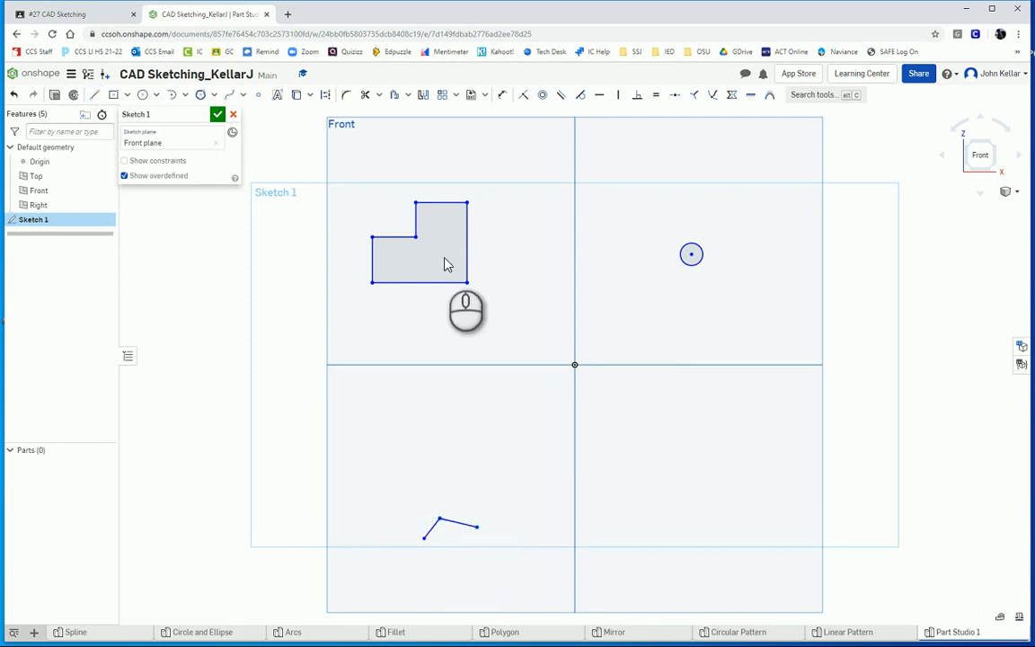
Step: Sketch a small five-sided polygon in the lower-right quadrant of the Front plane
left_click(201, 95)
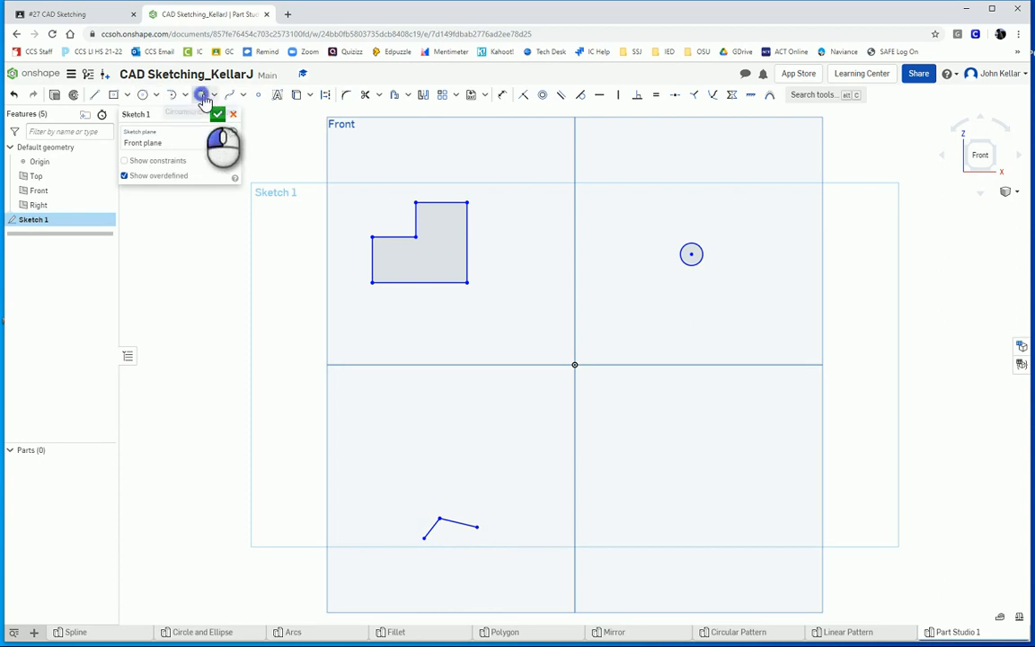
left_click(728, 524)
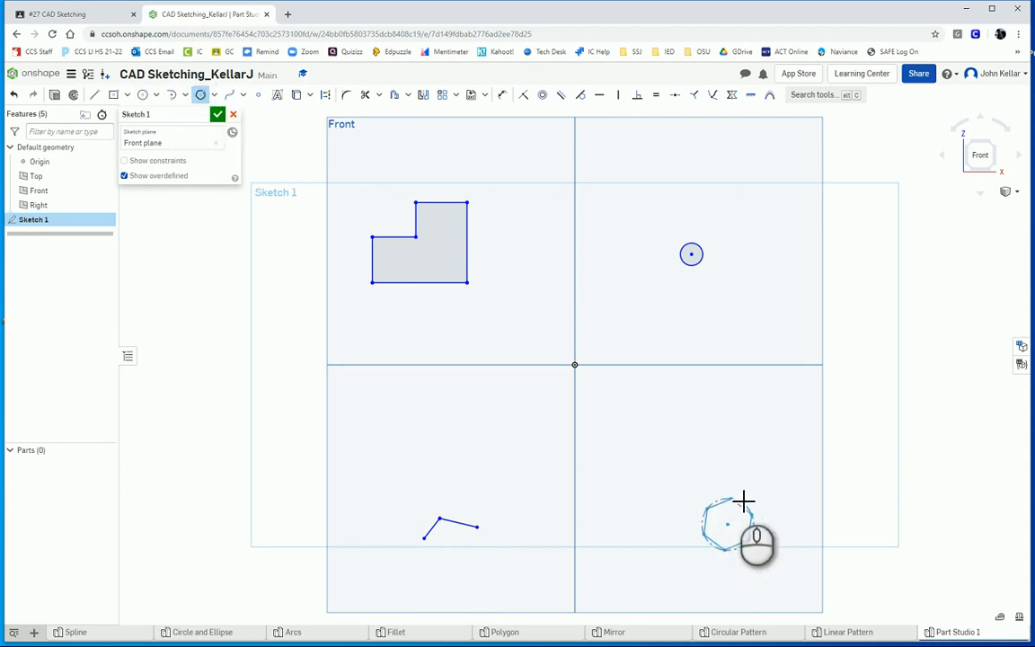
left_click(732, 506)
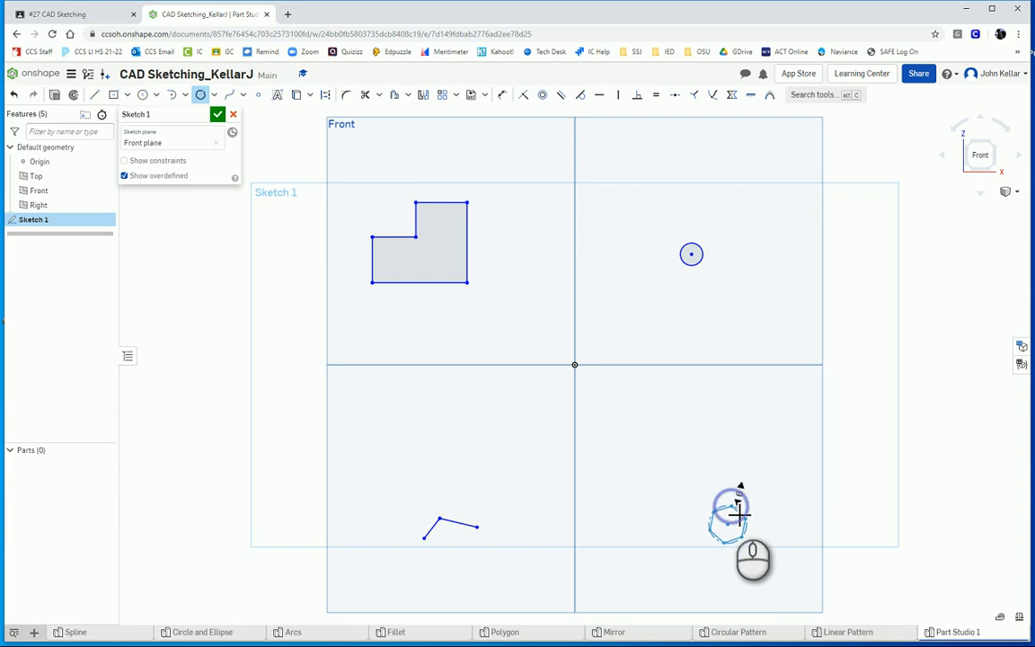
left_click(736, 515)
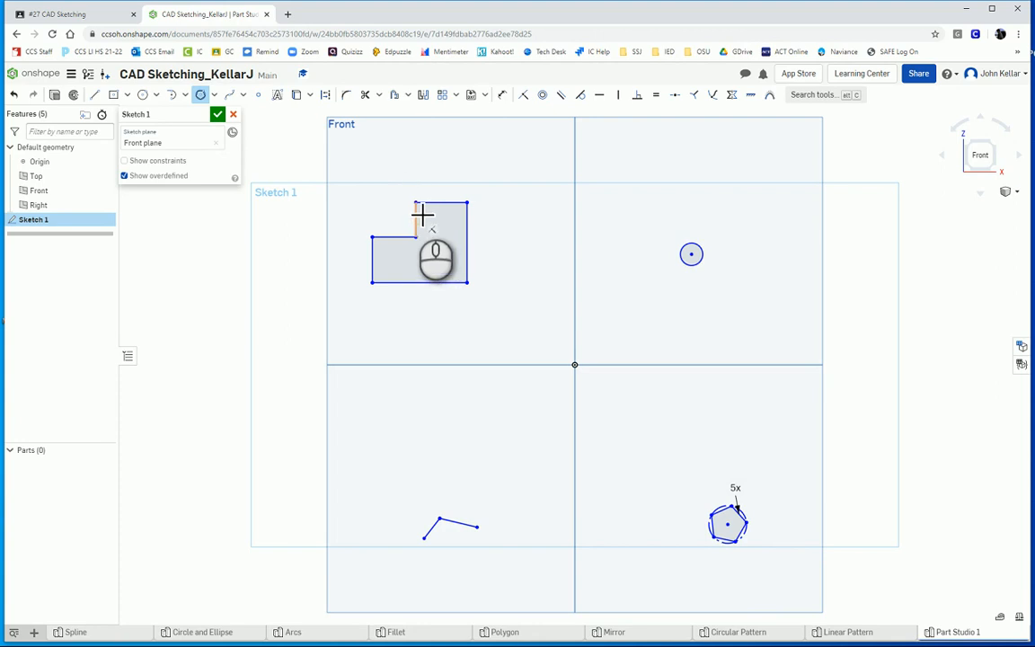
Step: Offset all edges of the stepped profile outward by 0.25
left_click(396, 96)
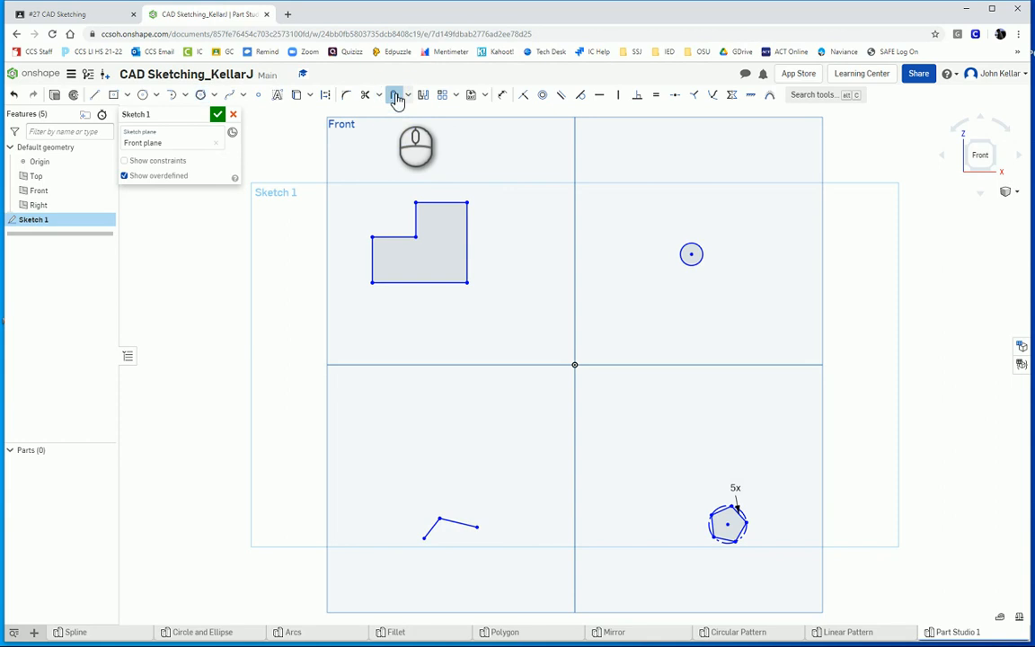
left_click(357, 187)
left_click_drag(396, 213, 490, 309)
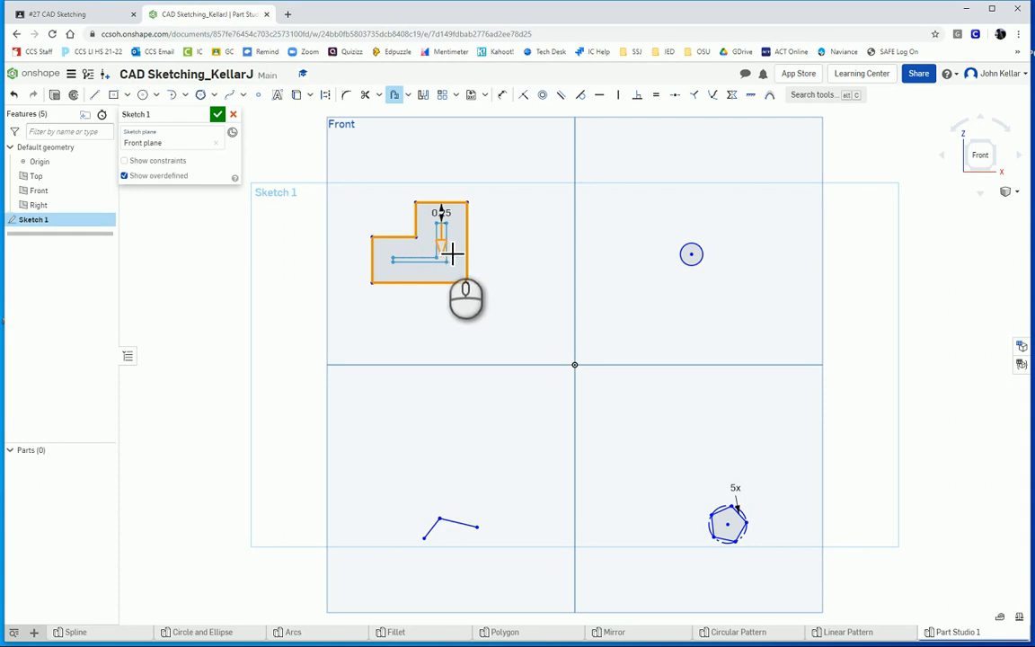
left_click_drag(442, 223, 451, 213)
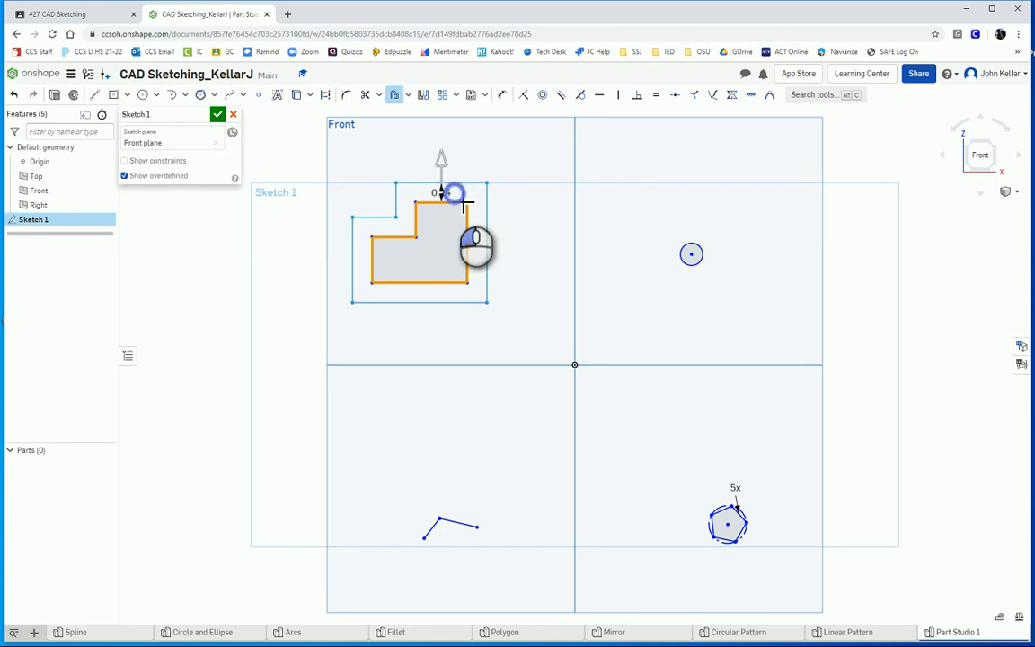
left_click(454, 193)
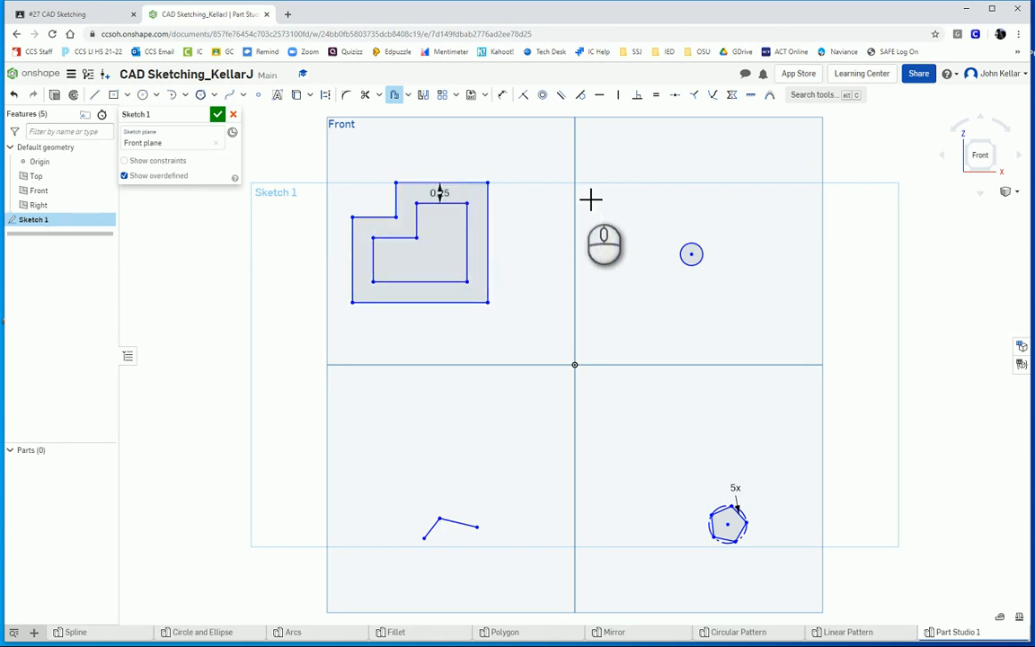
Step: Offset the six outer edges of the enlarged stepped profile outward again, with a distance of 0.25 in
left_click(373, 217)
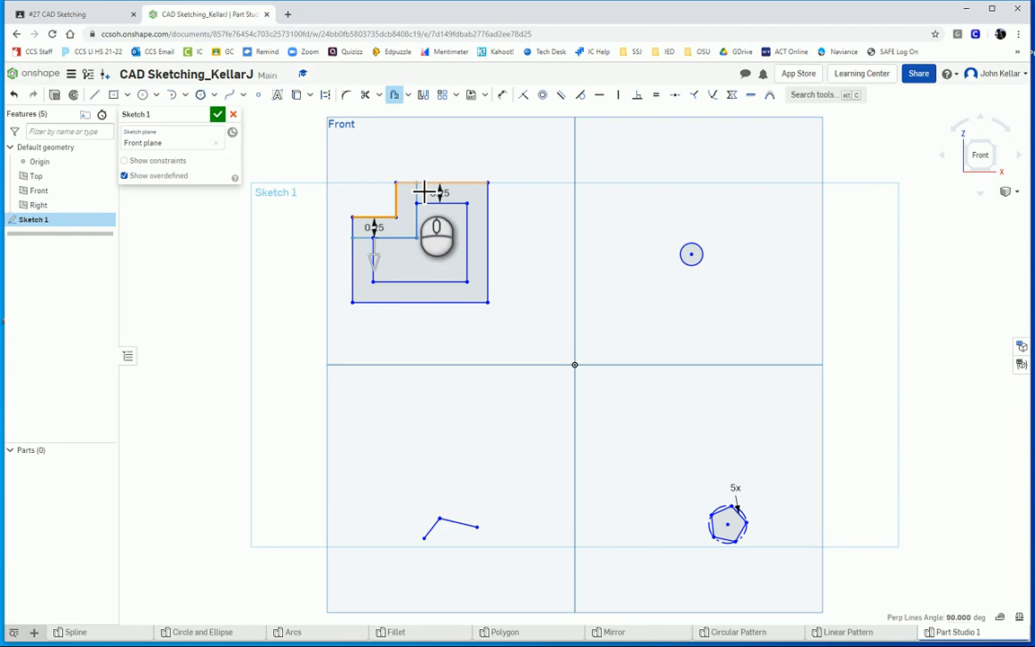
left_click(414, 183)
left_click(488, 218)
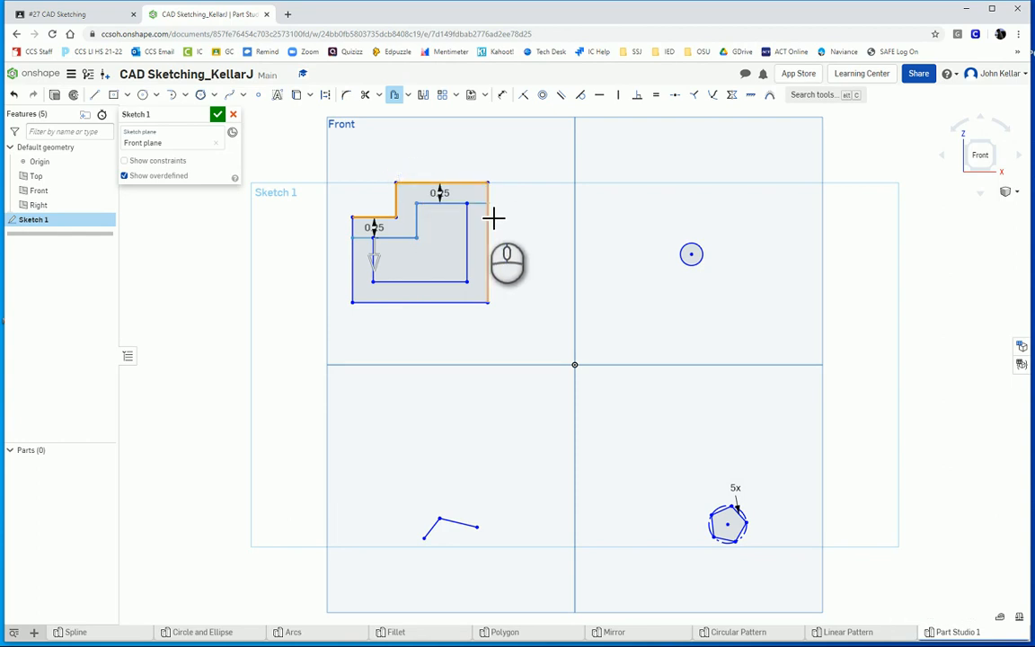
left_click(457, 302)
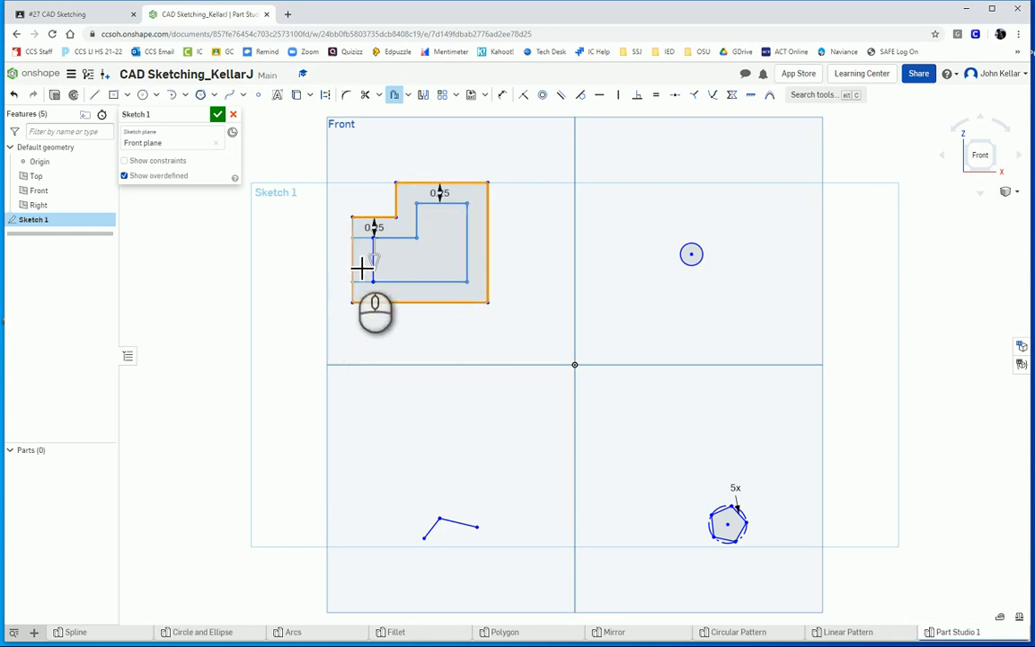
left_click(354, 262)
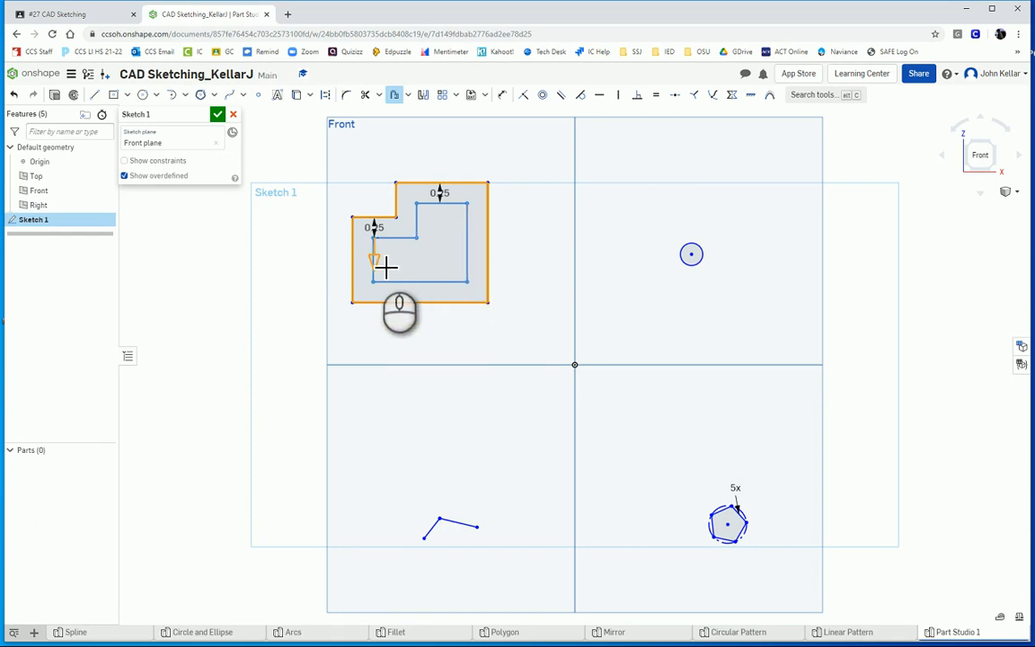
left_click_drag(375, 260, 382, 206)
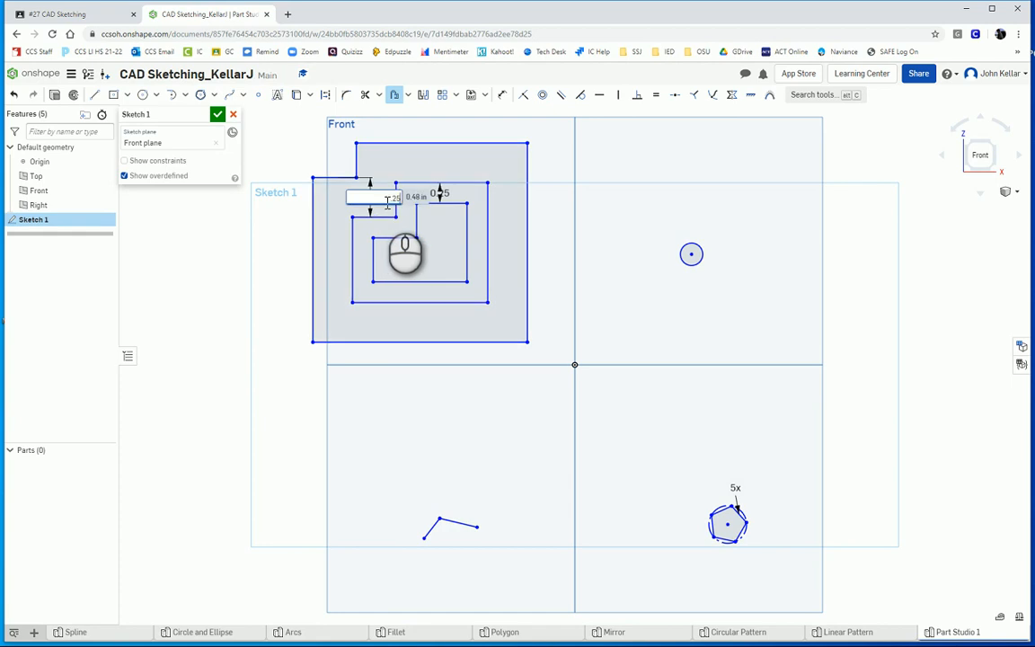
type(".25")
key("Return")
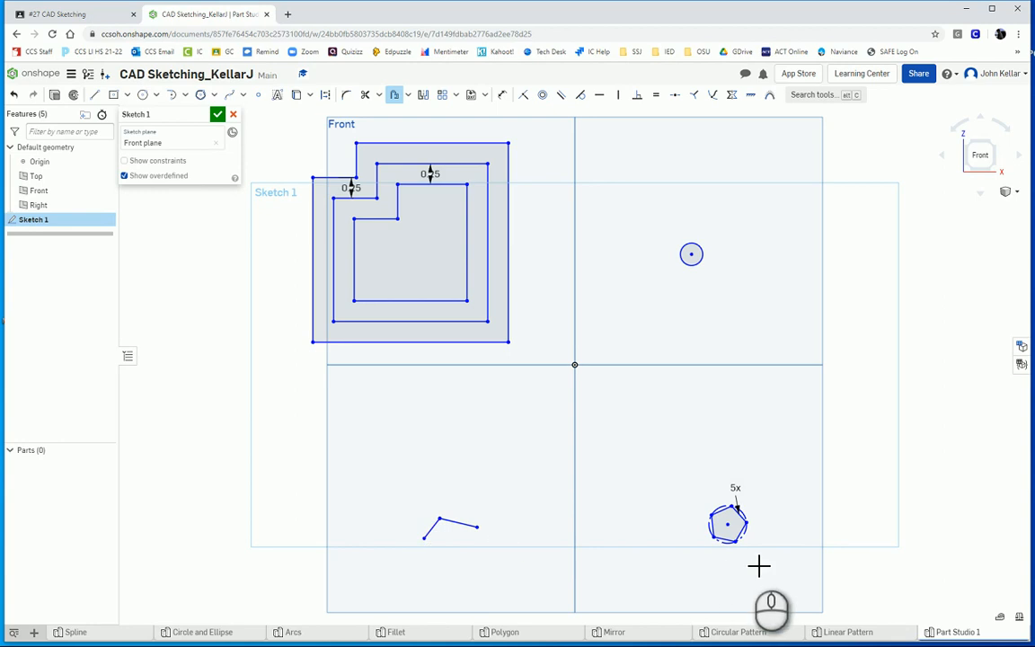
Step: Accept the sketch and rename the current Part Studio as Offset
left_click(217, 116)
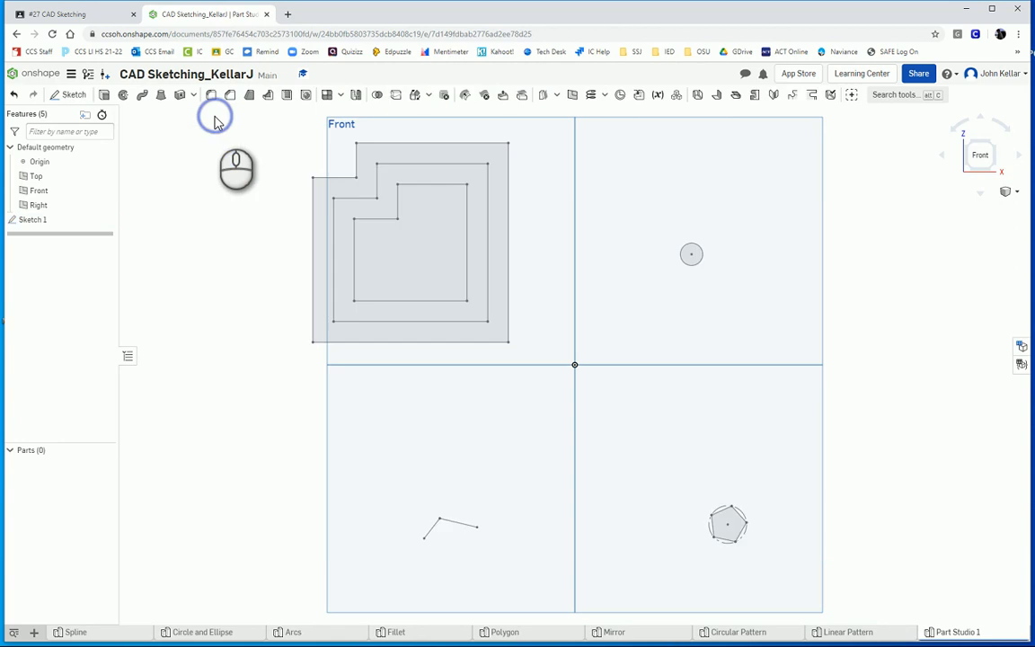
right_click(973, 635)
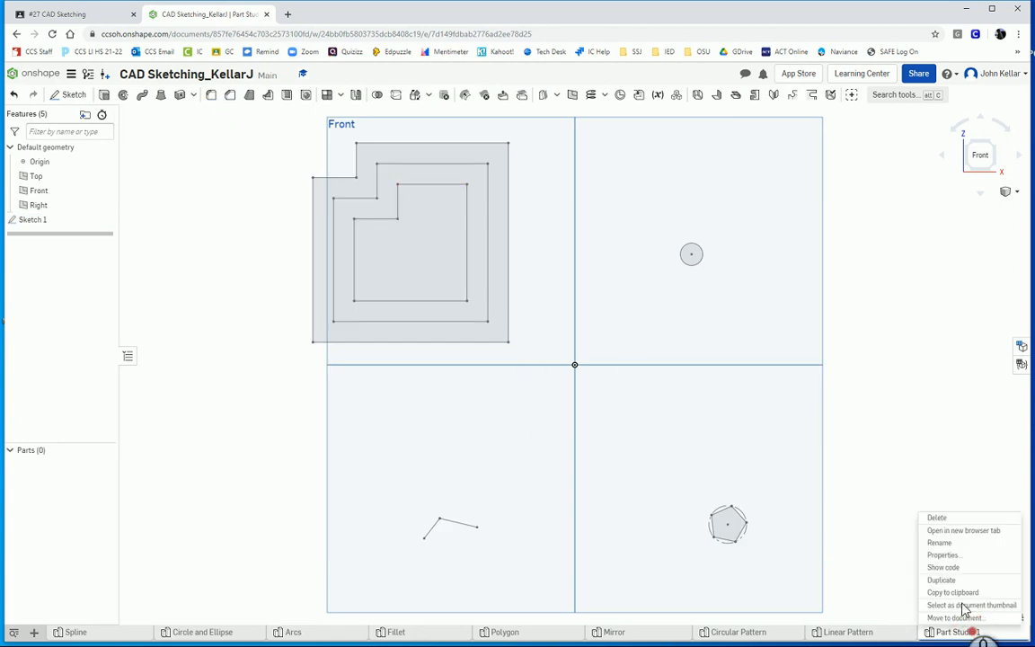
left_click(940, 543)
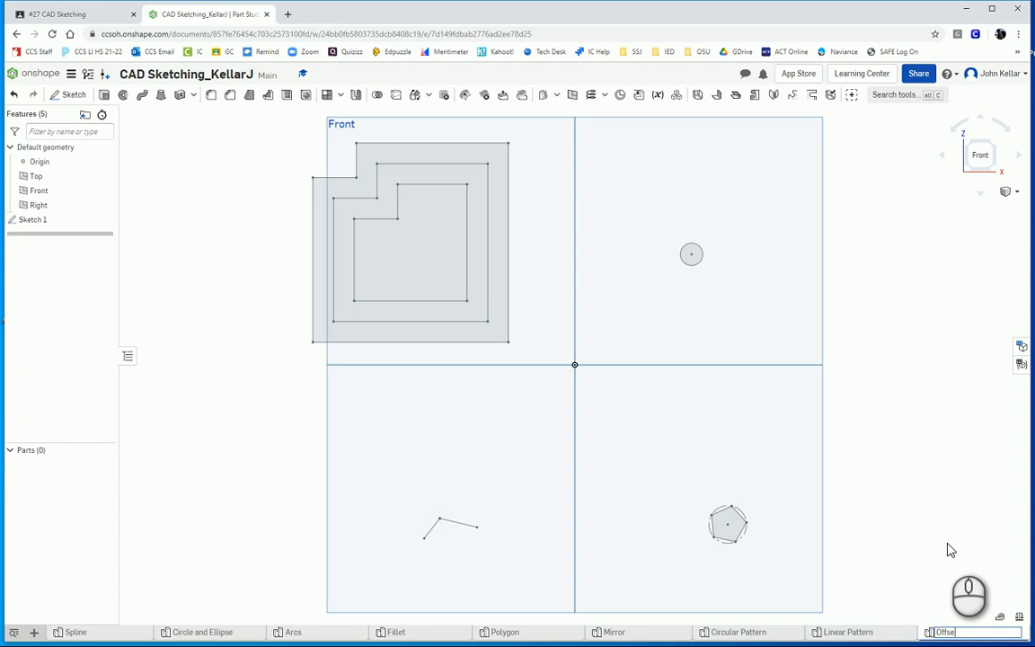
key("Return")
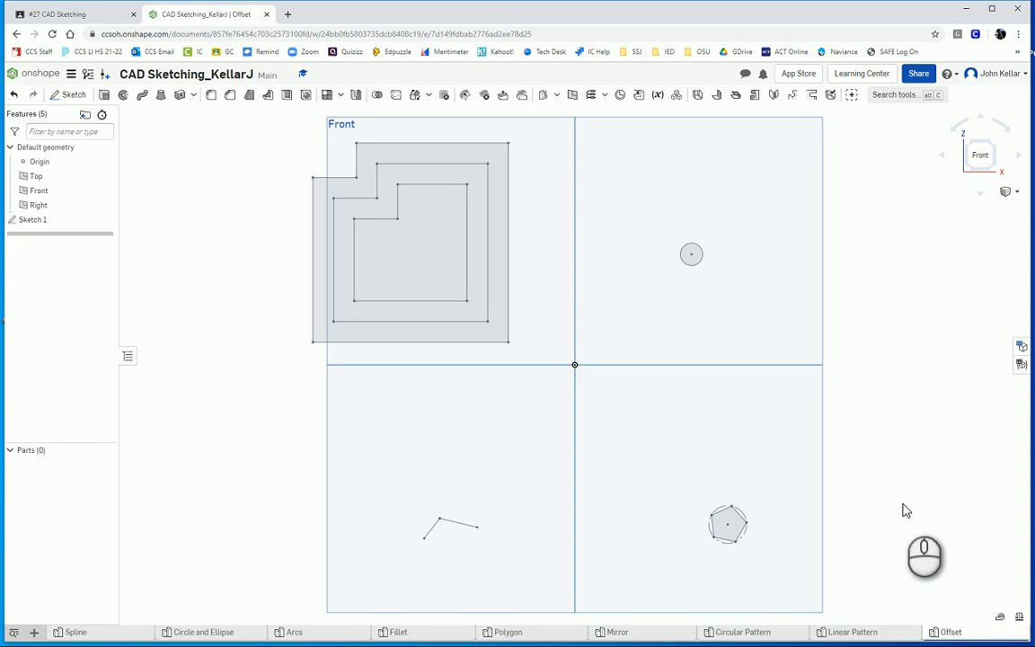